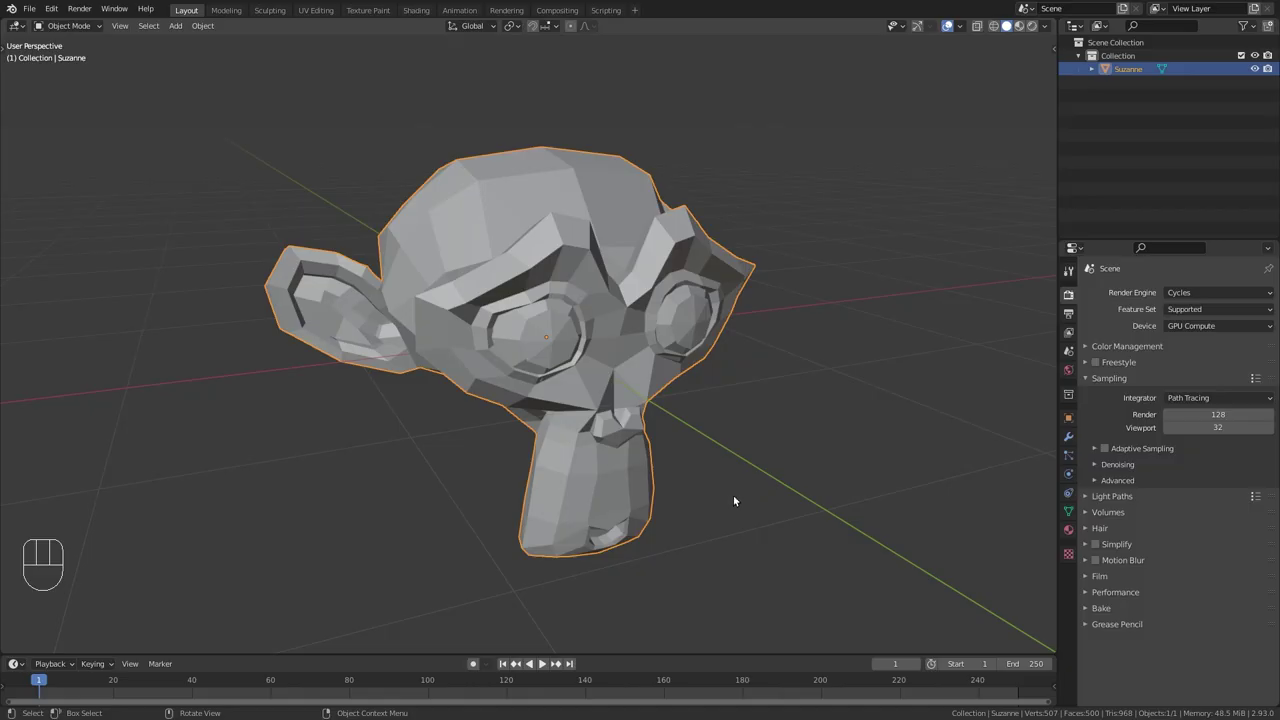
Subdivide Suzanne to level 3 with Ctrl+3 and show its modifier settings.
{"action": "middle_click_drag", "start_coordinate": [677, 487], "coordinate": [666, 424], "text": "ctrl"}
{"action": "mouse_move", "coordinate": [665, 369]}
{"action": "middle_mouse_down"}
{"action": "mouse_move", "coordinate": [579, 360]}
{"action": "mouse_move", "coordinate": [685, 374]}
{"action": "middle_mouse_up"}
{"action": "key", "text": "ctrl"}
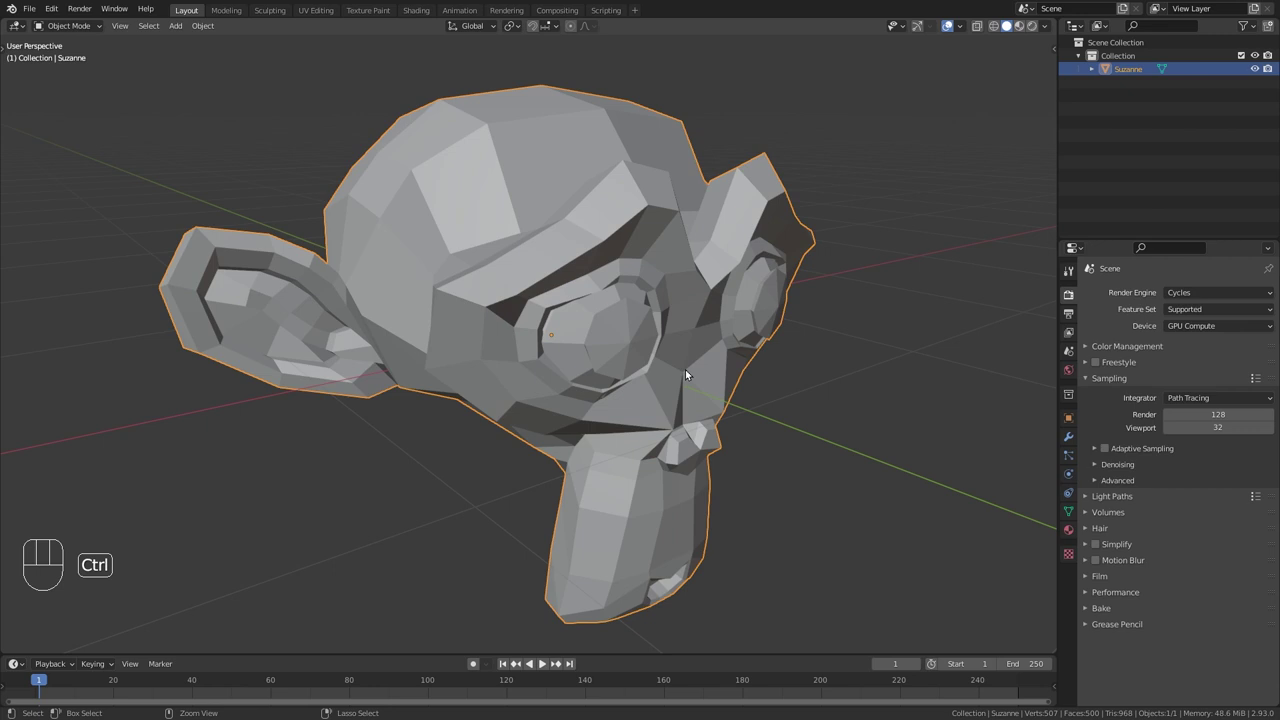
{"action": "key", "text": "ctrl+3"}
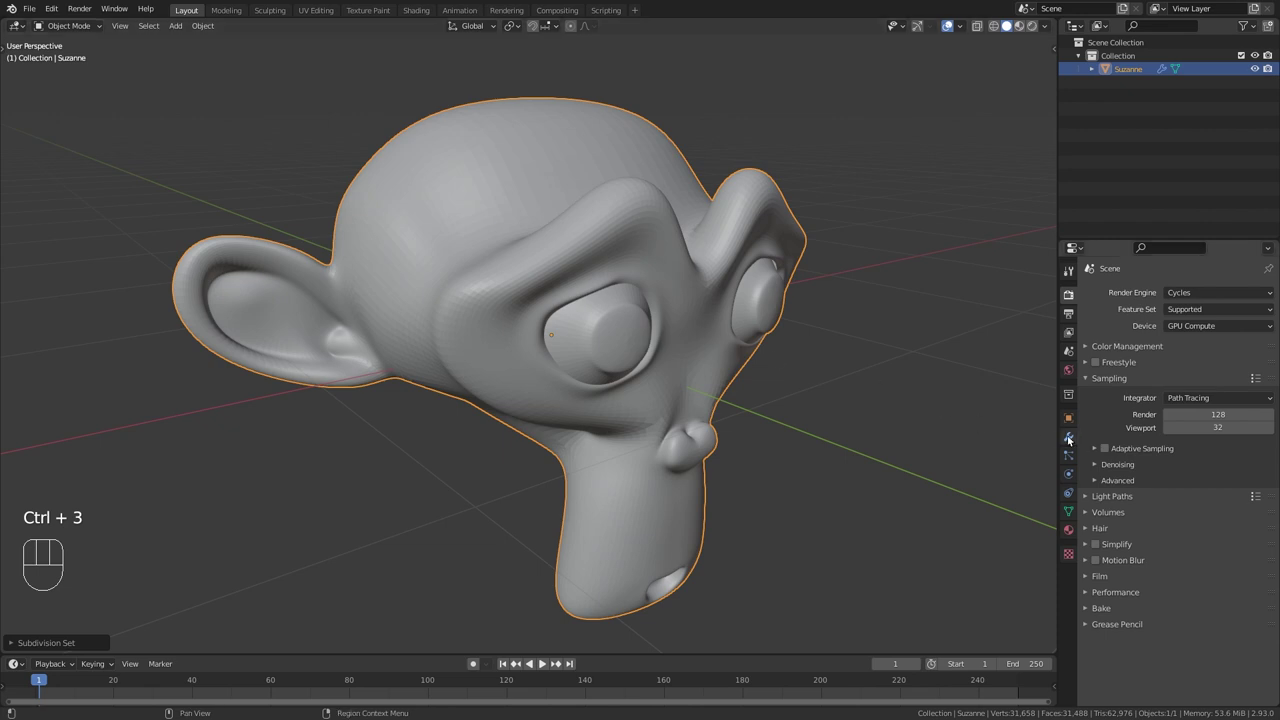
{"action": "left_click", "coordinate": [1068, 436]}
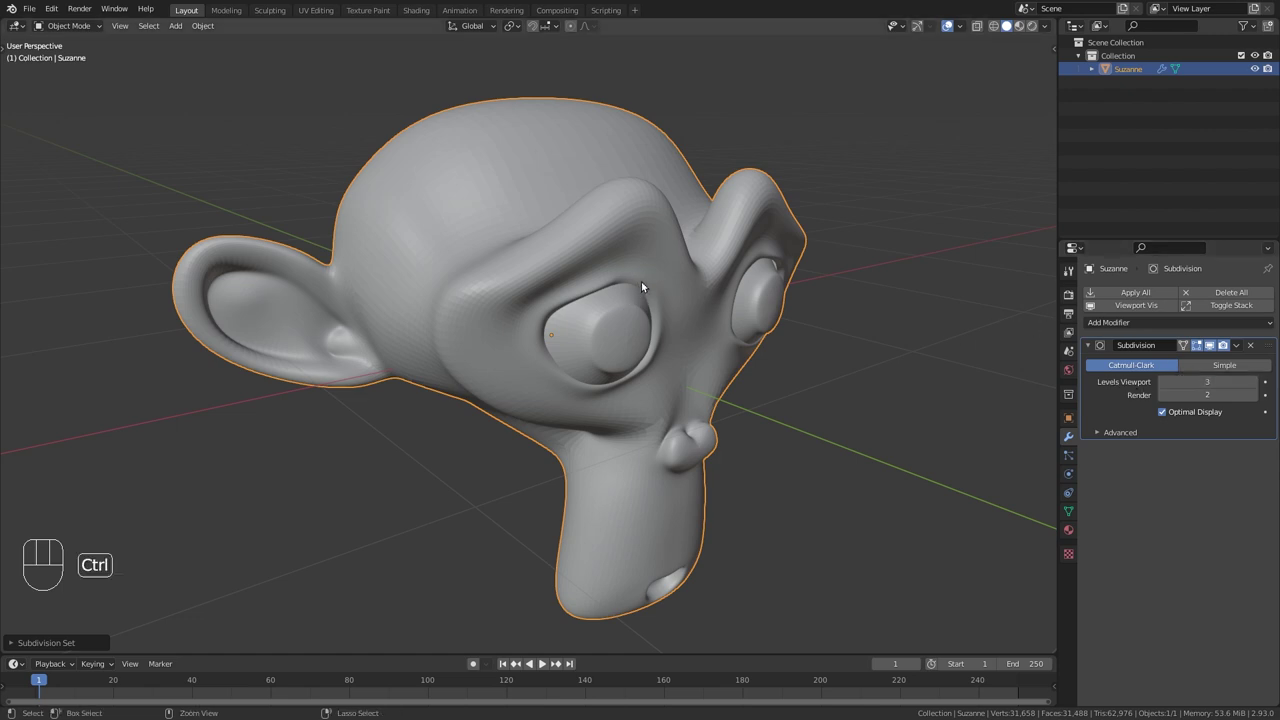
Try Suzanne at subdivision level 1, then level 5.
{"action": "key", "text": "ctrl+1"}
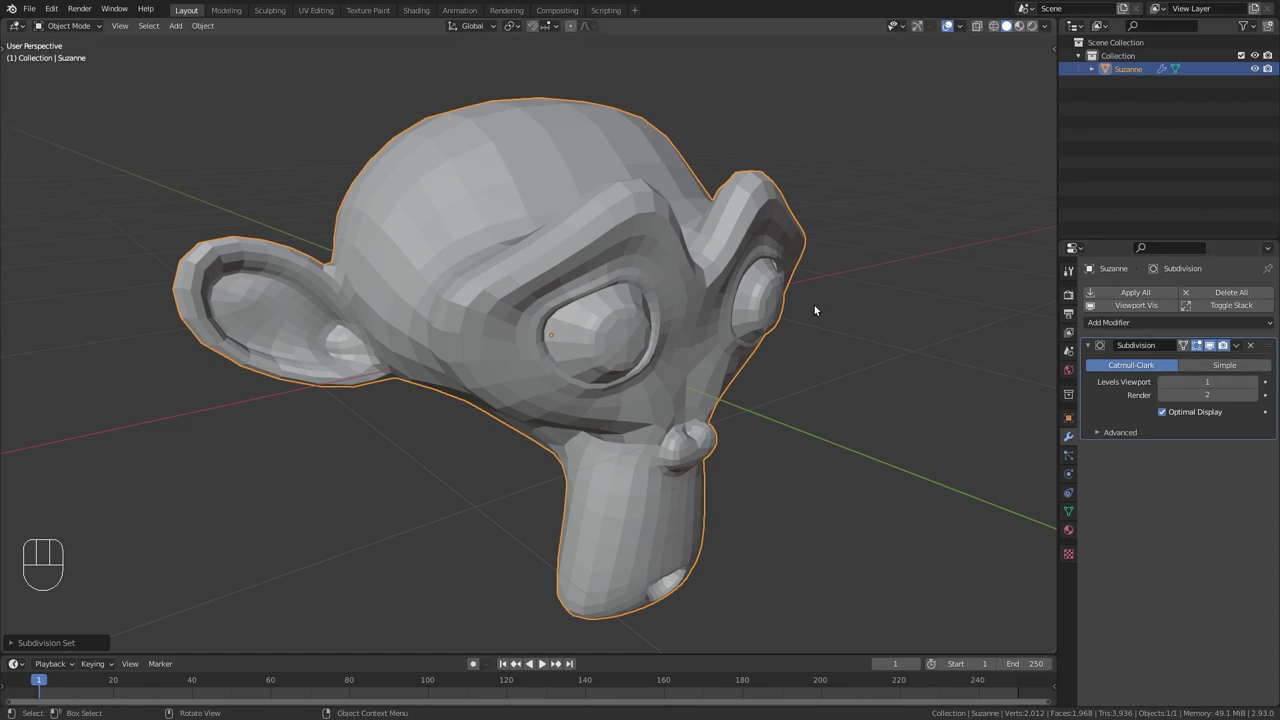
{"action": "key", "text": "ctrl"}
{"action": "key", "text": "ctrl+5"}
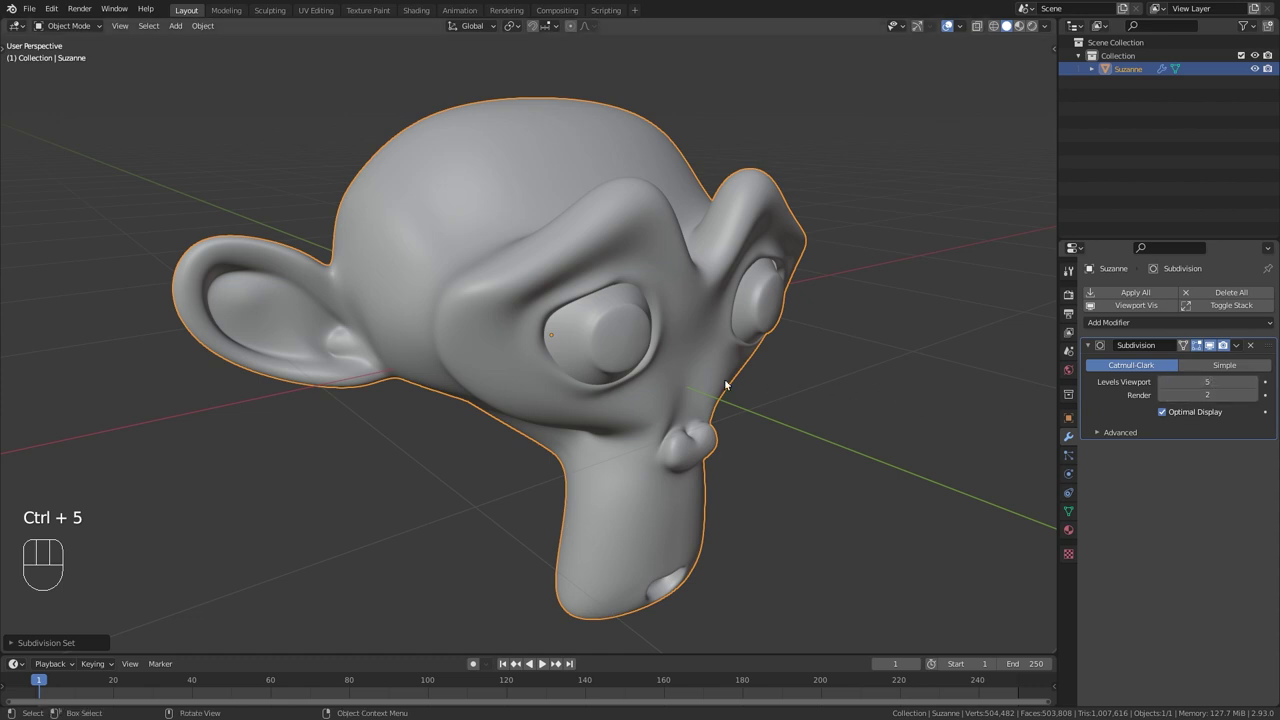
{"action": "middle_click_drag", "start_coordinate": [724, 378], "coordinate": [642, 365]}
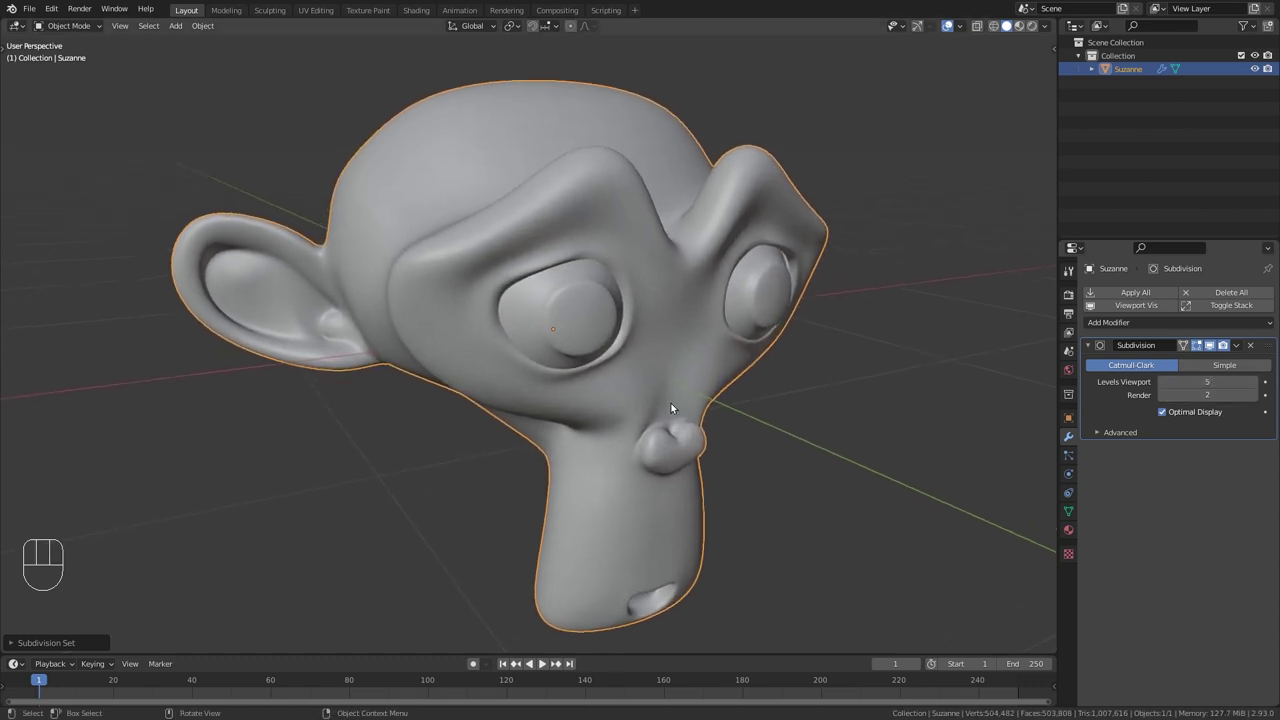
Add a Subdivision Surface modifier and set its viewport levels back to 3.
{"action": "left_click", "coordinate": [1134, 324]}
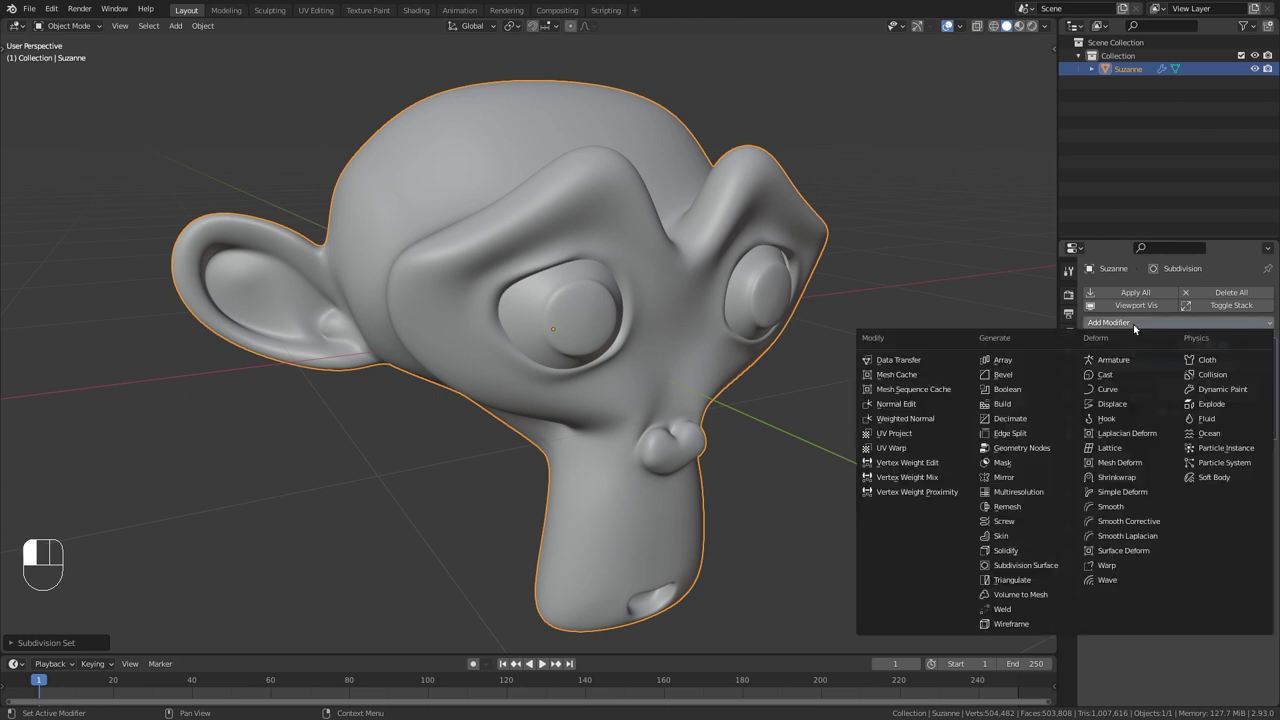
{"action": "left_click", "coordinate": [1059, 571]}
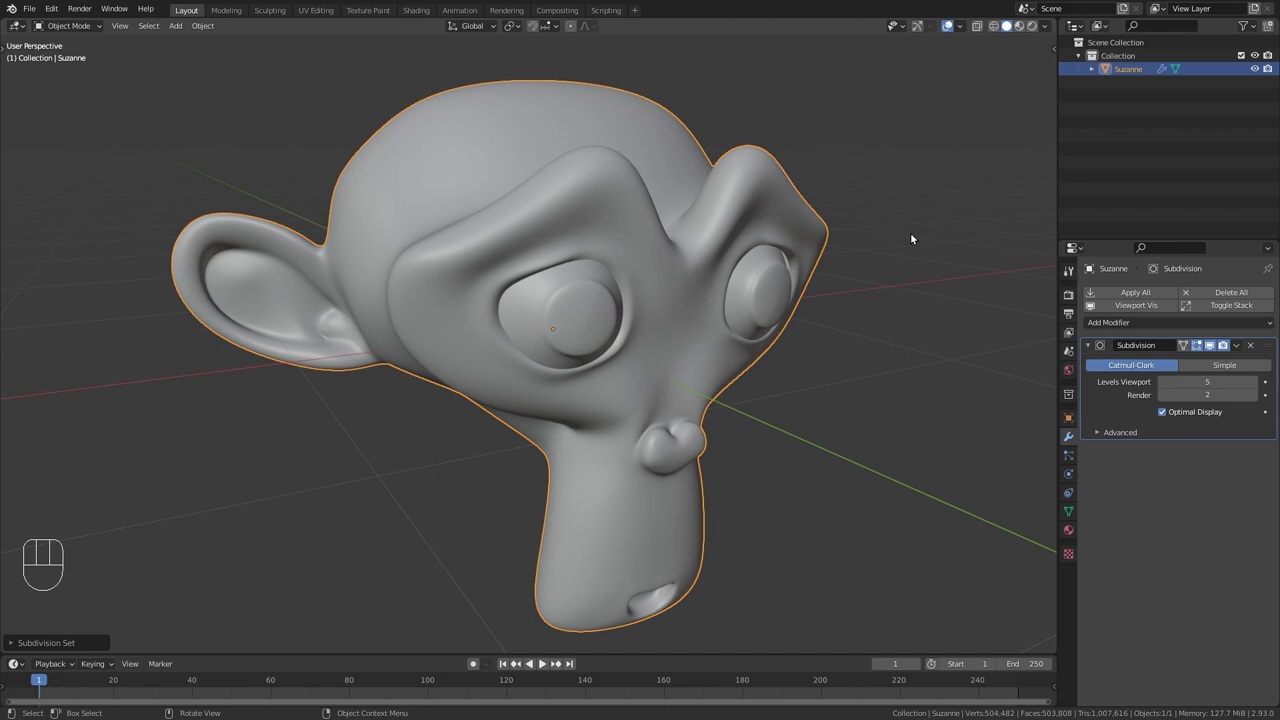
{"action": "key", "text": "ctrl"}
{"action": "key", "text": "ctrl+3"}
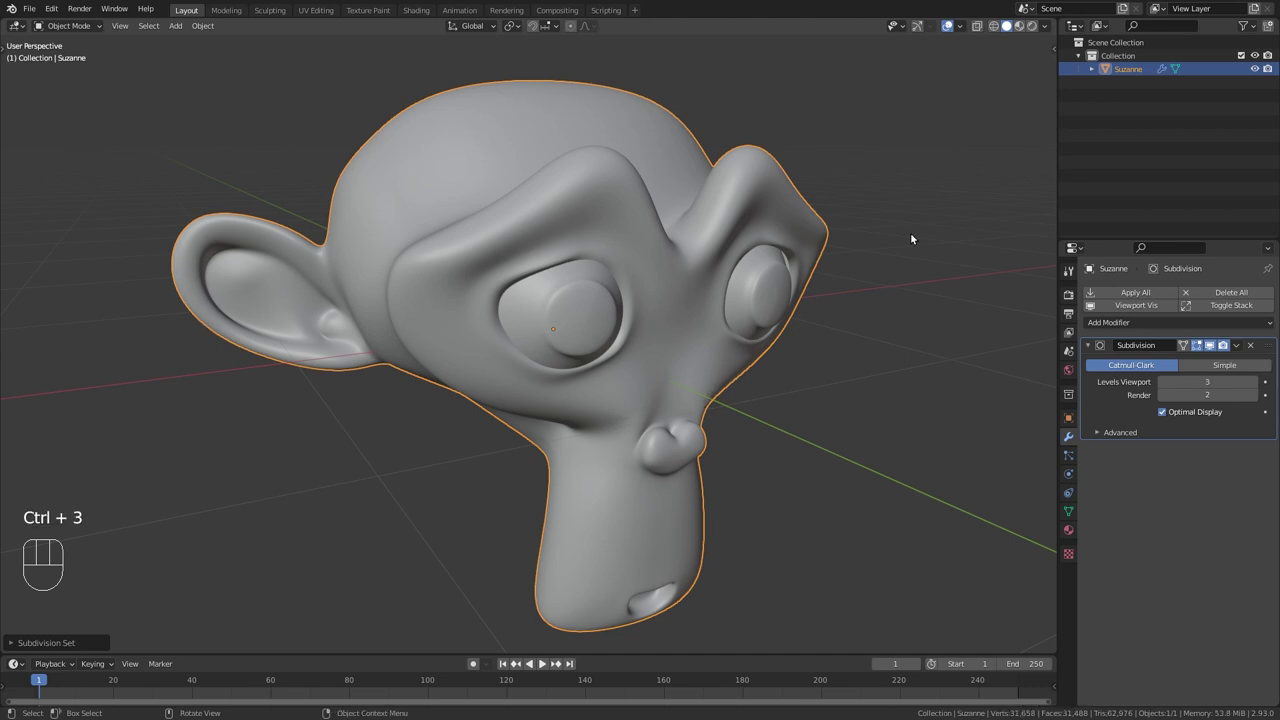
Shade Suzanne smooth and raise the Subdivision render levels from 2 to 3.
{"action": "right_click", "coordinate": [588, 217]}
{"action": "right_click", "coordinate": [588, 219]}
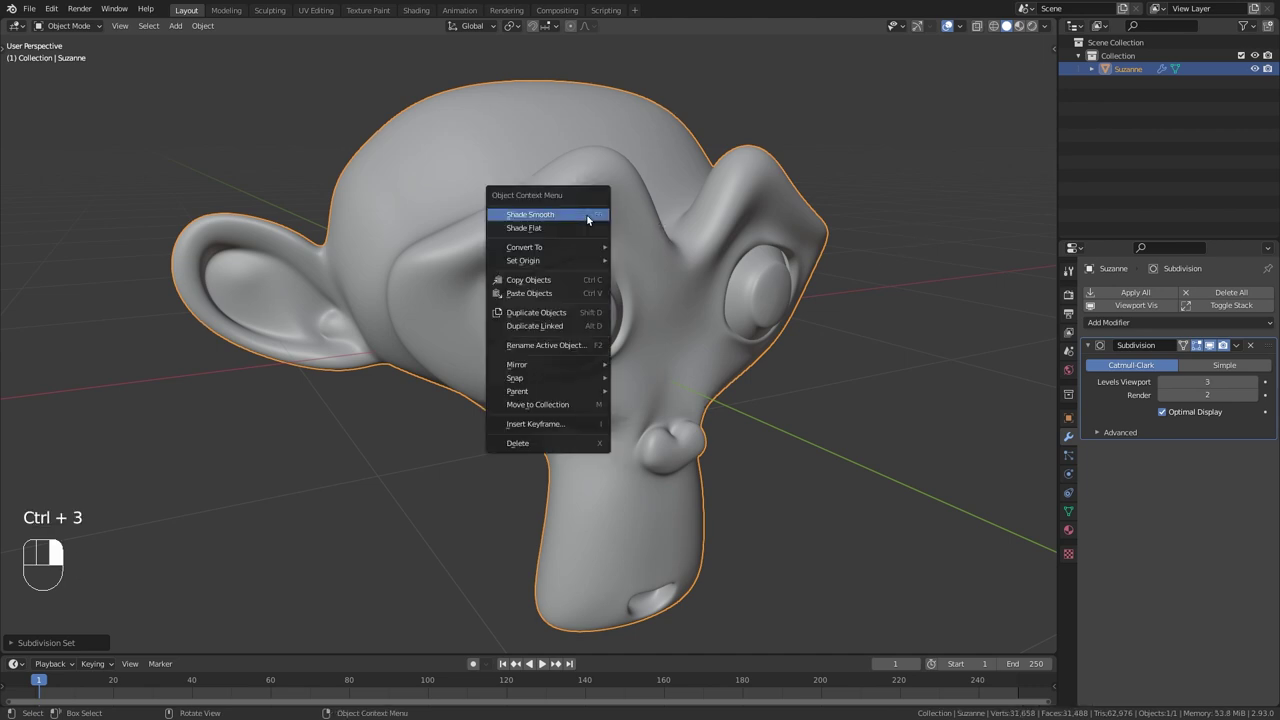
{"action": "left_click", "coordinate": [588, 216]}
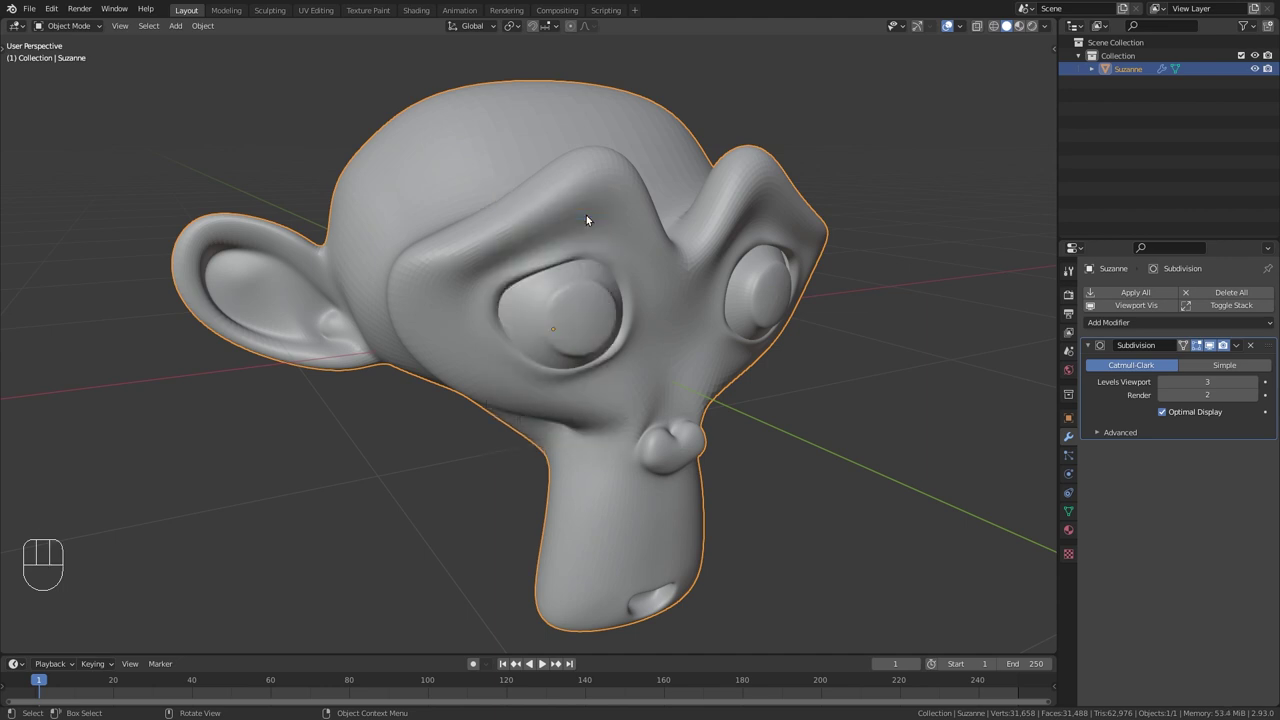
{"action": "left_click", "coordinate": [1255, 396]}
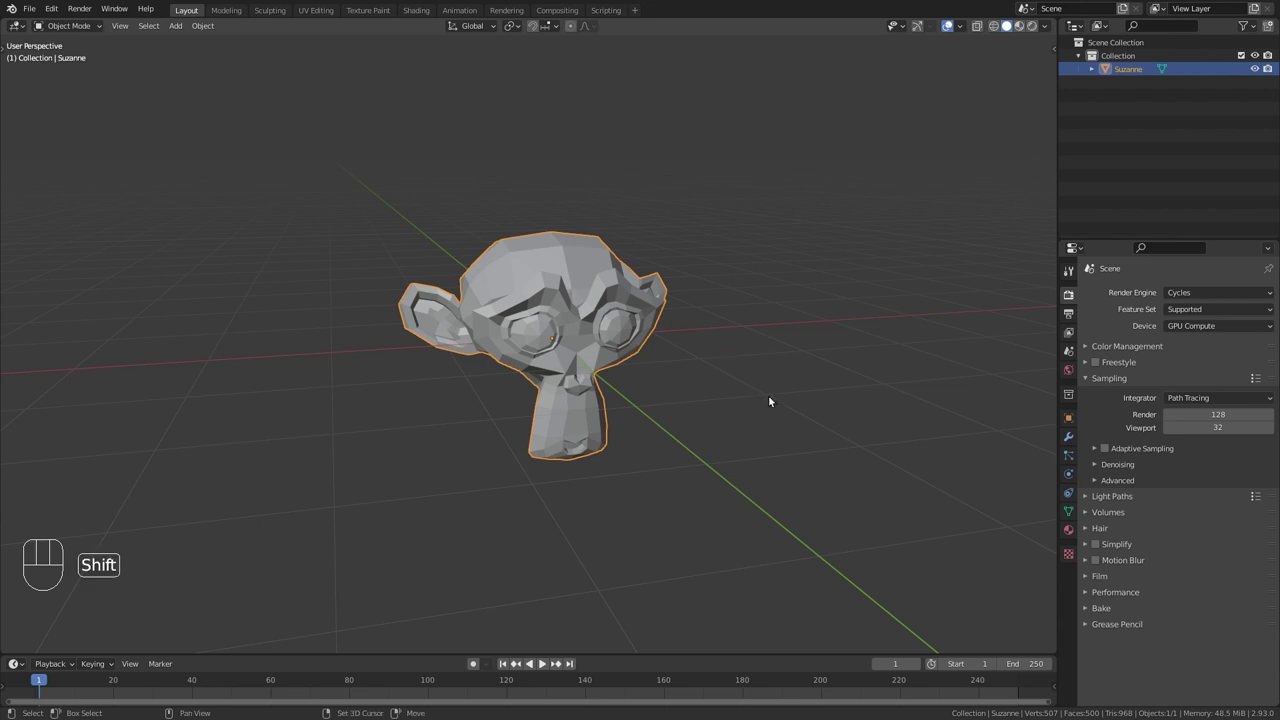
Place an independent copy of Suzanne on the left and a linked copy on the right.
{"action": "key", "text": "shift+d"}
{"action": "key", "text": "x"}
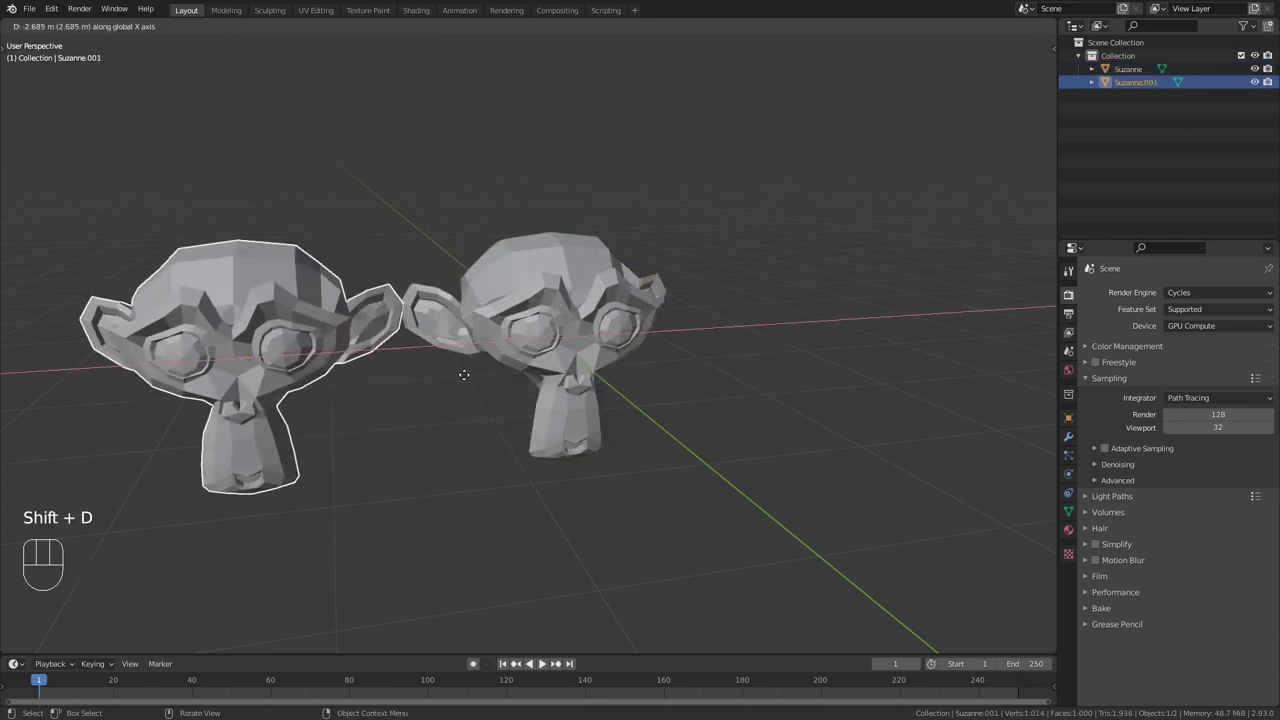
{"action": "left_click", "coordinate": [445, 371]}
{"action": "left_click", "coordinate": [528, 350]}
{"action": "key", "text": "alt+d"}
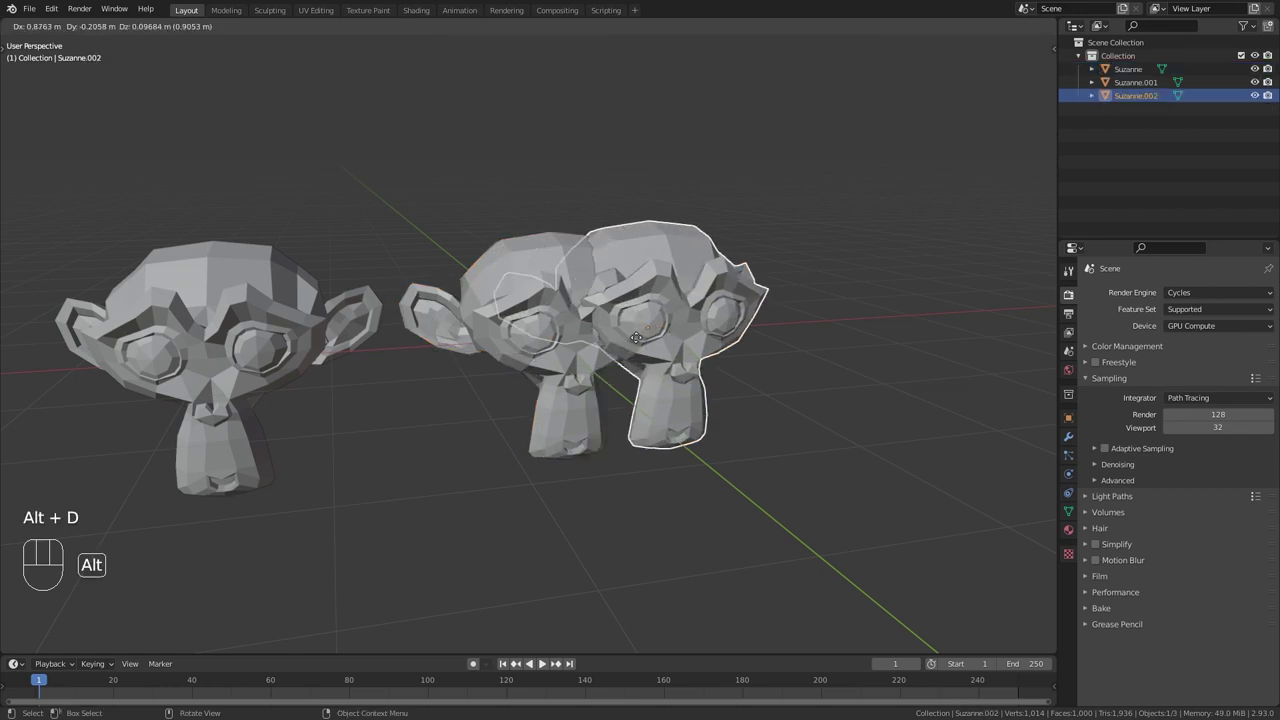
{"action": "key", "text": "x"}
{"action": "left_click", "coordinate": [822, 333]}
{"action": "middle_click_drag", "start_coordinate": [822, 333], "coordinate": [624, 346]}
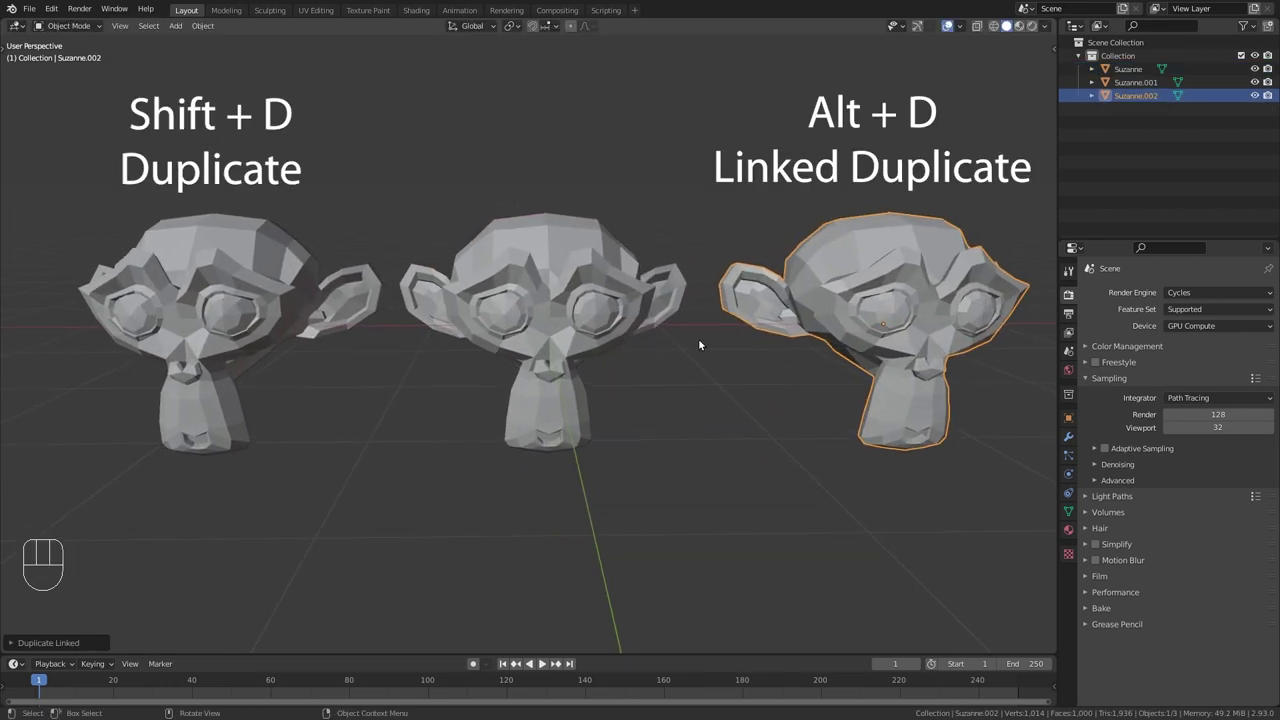
Raise two top-of-head faces along Z into a tall peak on the linked monkeys.
{"action": "left_click", "coordinate": [528, 305]}
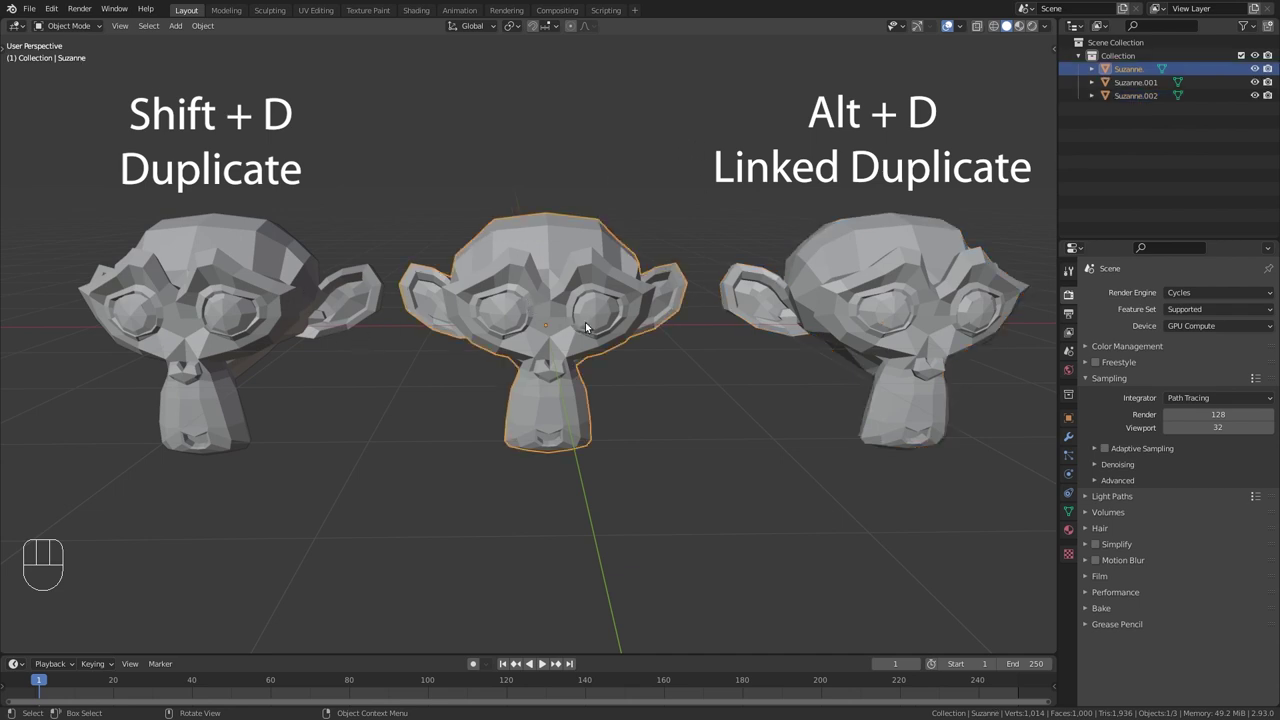
{"action": "key", "text": "Tab"}
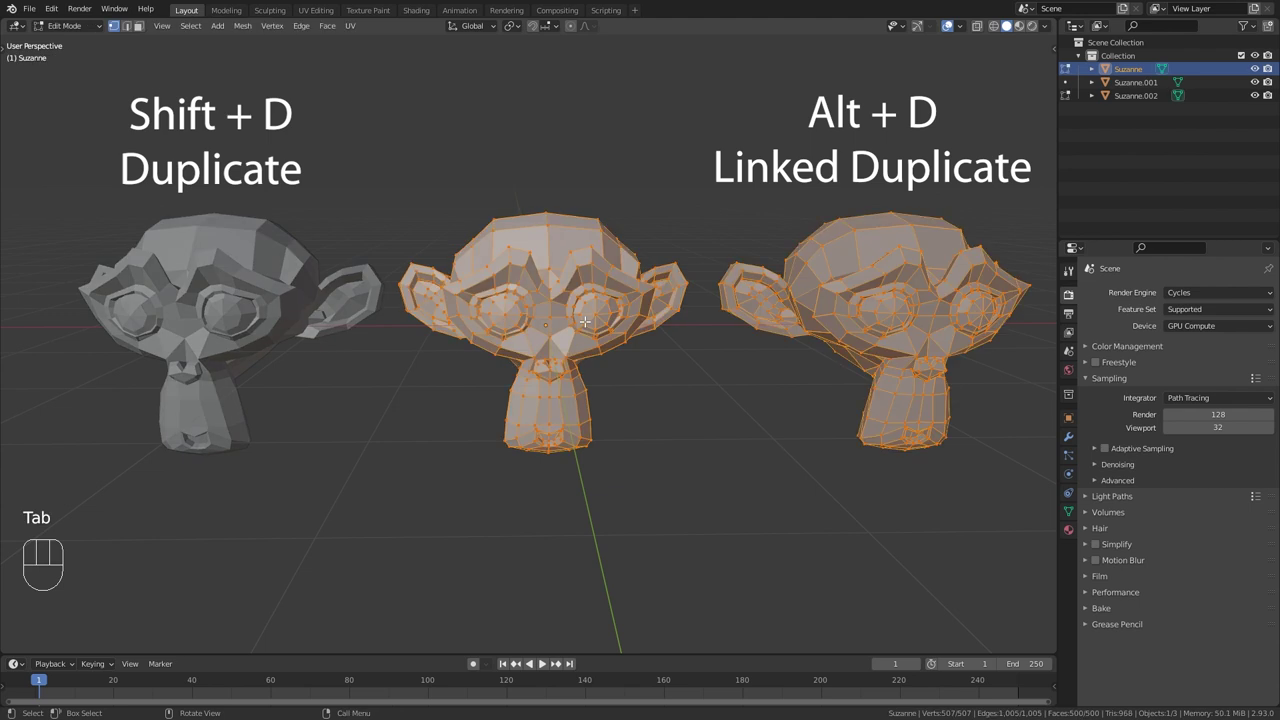
{"action": "key", "text": "3"}
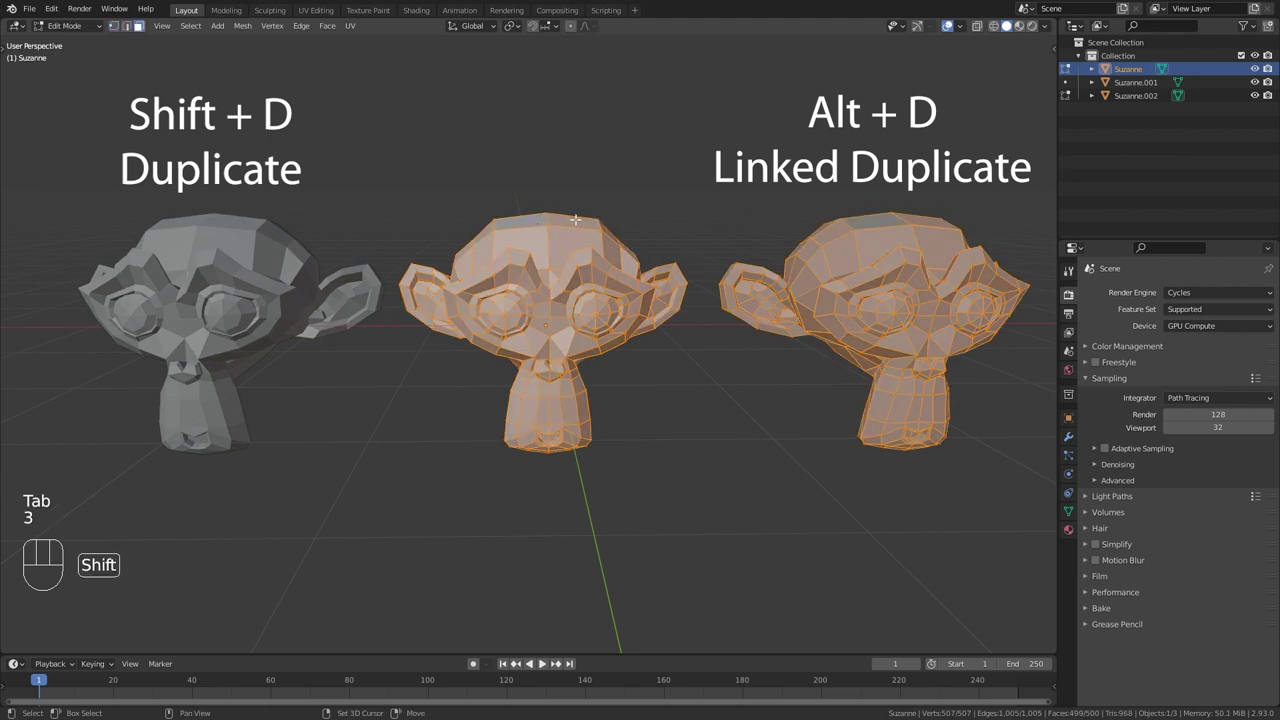
{"action": "left_click", "coordinate": [565, 221]}
{"action": "left_click", "coordinate": [522, 216], "text": "shift"}
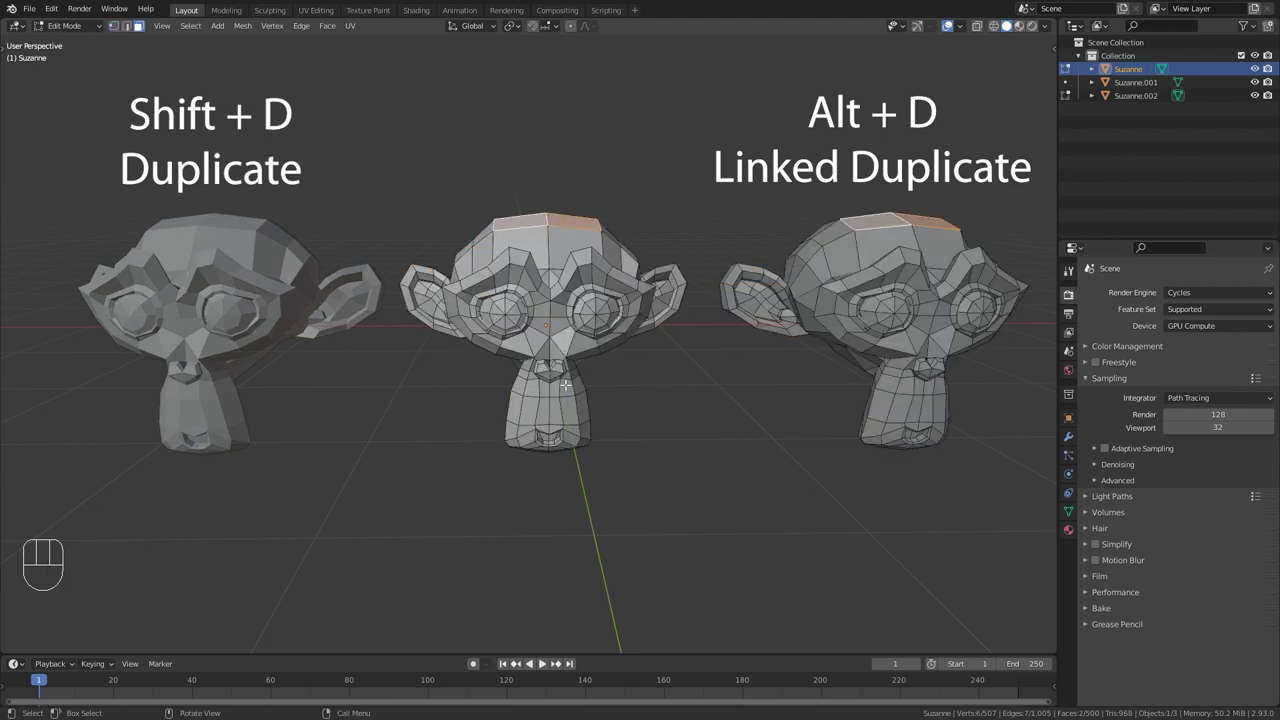
{"action": "key", "text": "g"}
{"action": "key", "text": "z"}
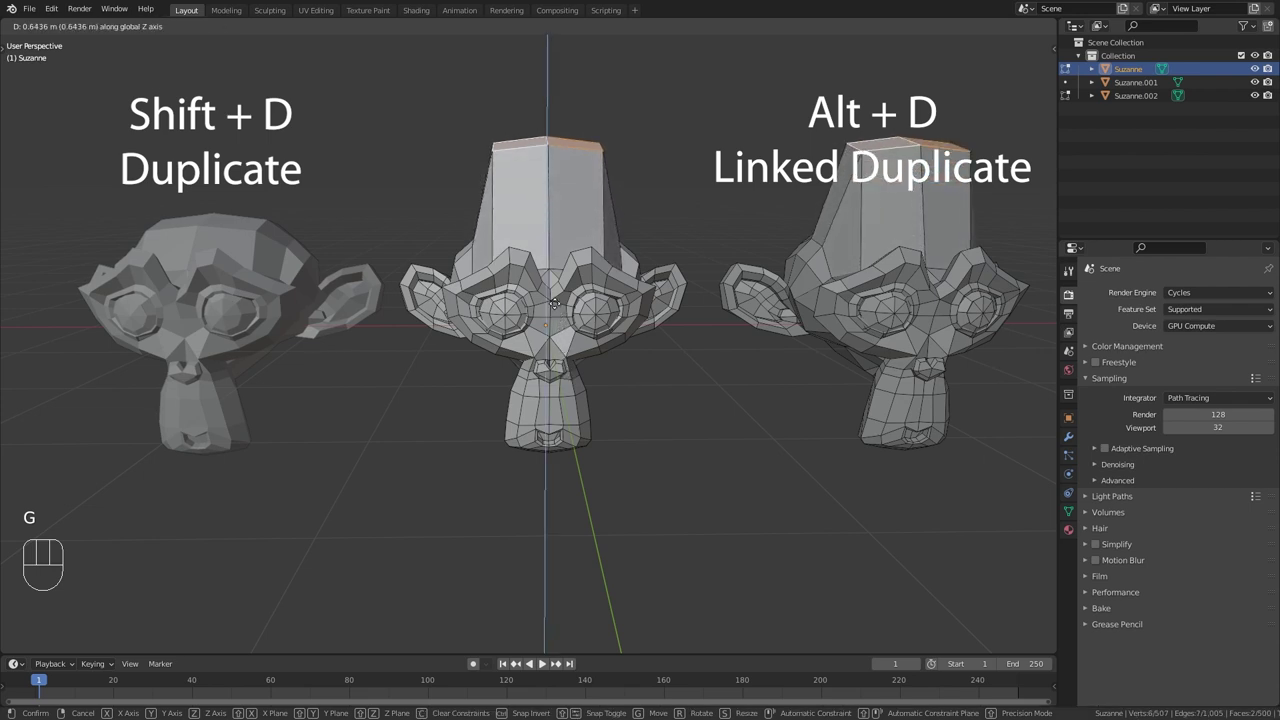
{"action": "left_click", "coordinate": [557, 312]}
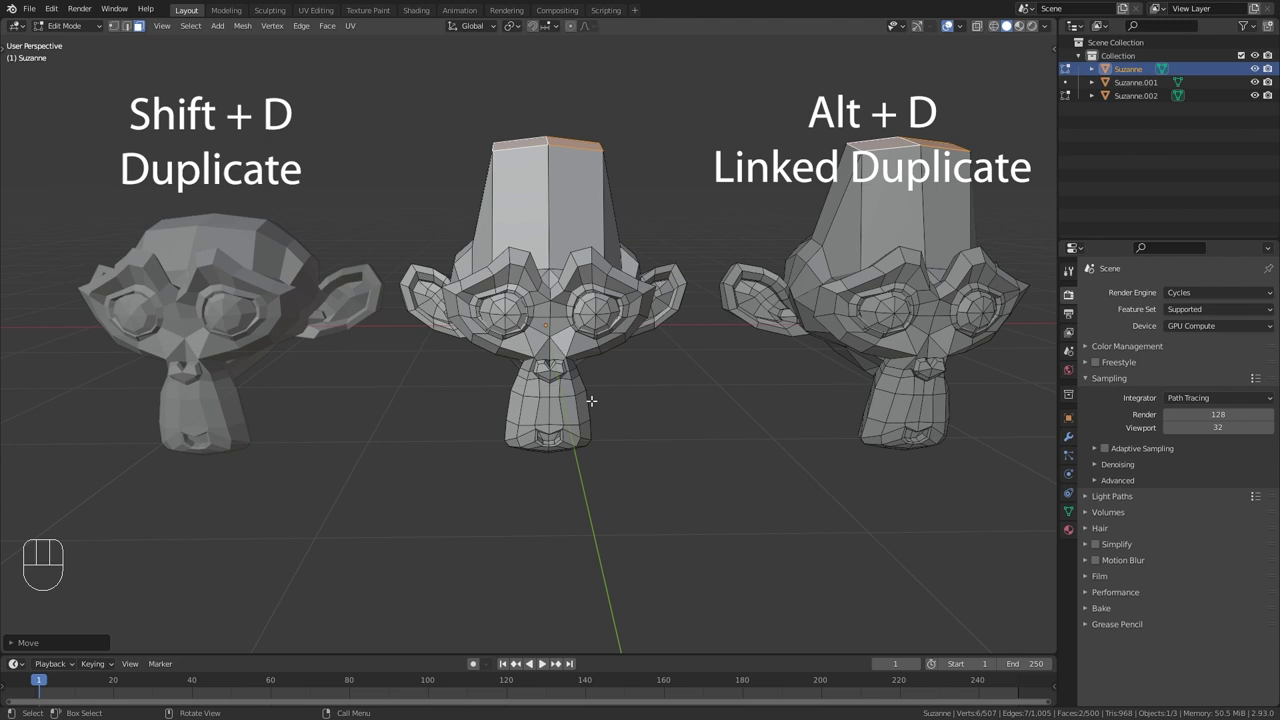
{"action": "key", "text": "Tab"}
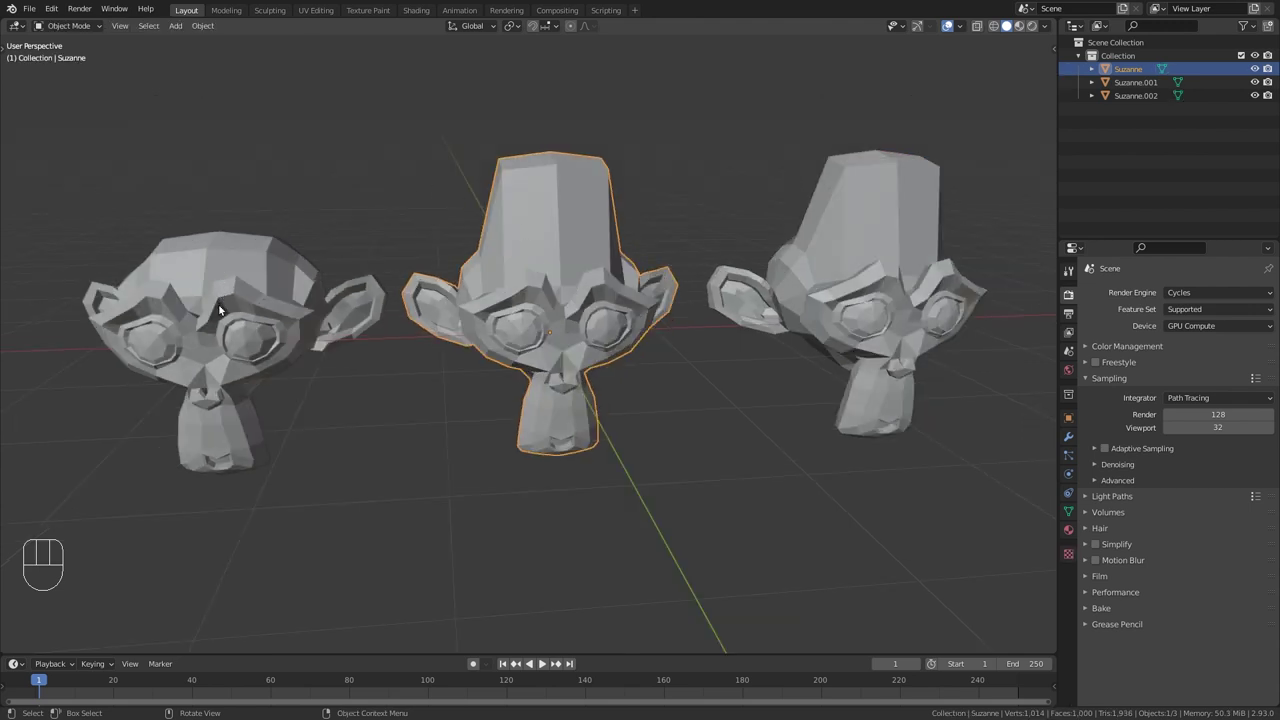
{"action": "left_click", "coordinate": [220, 310]}
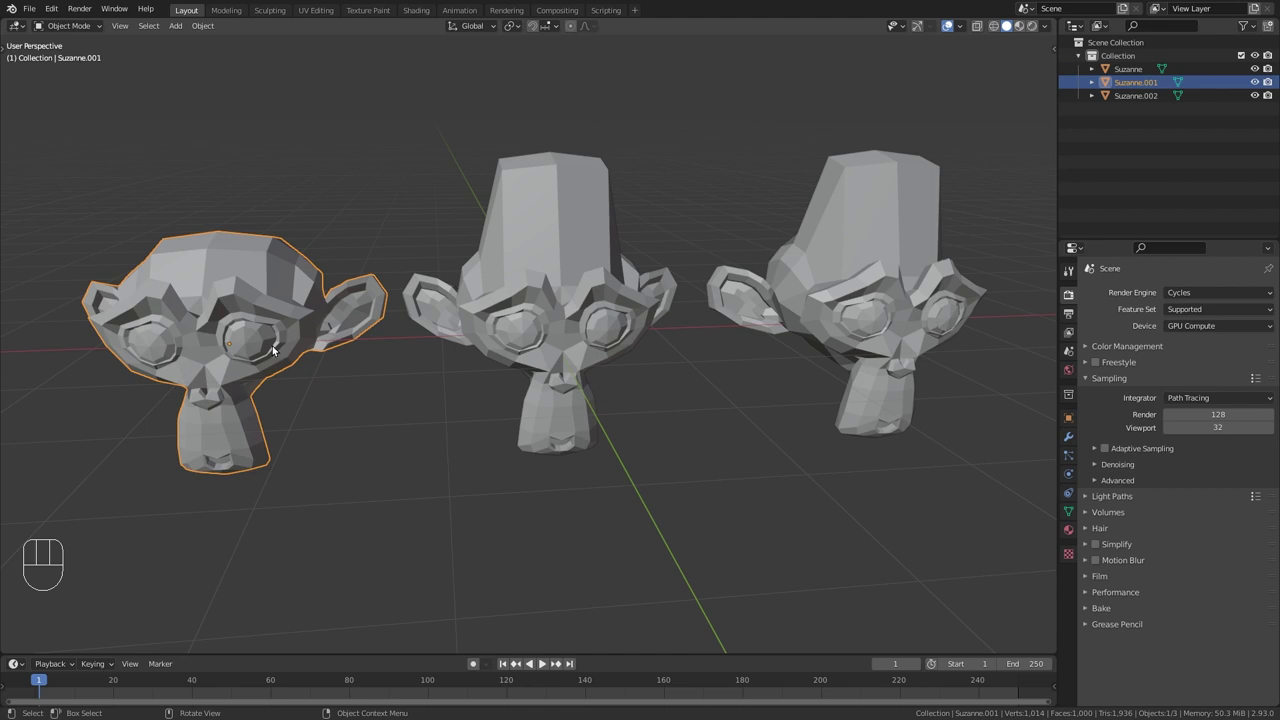
Tilt the right linked monkey's peak edge up to the left in Edit Mode.
{"action": "left_click", "coordinate": [831, 297]}
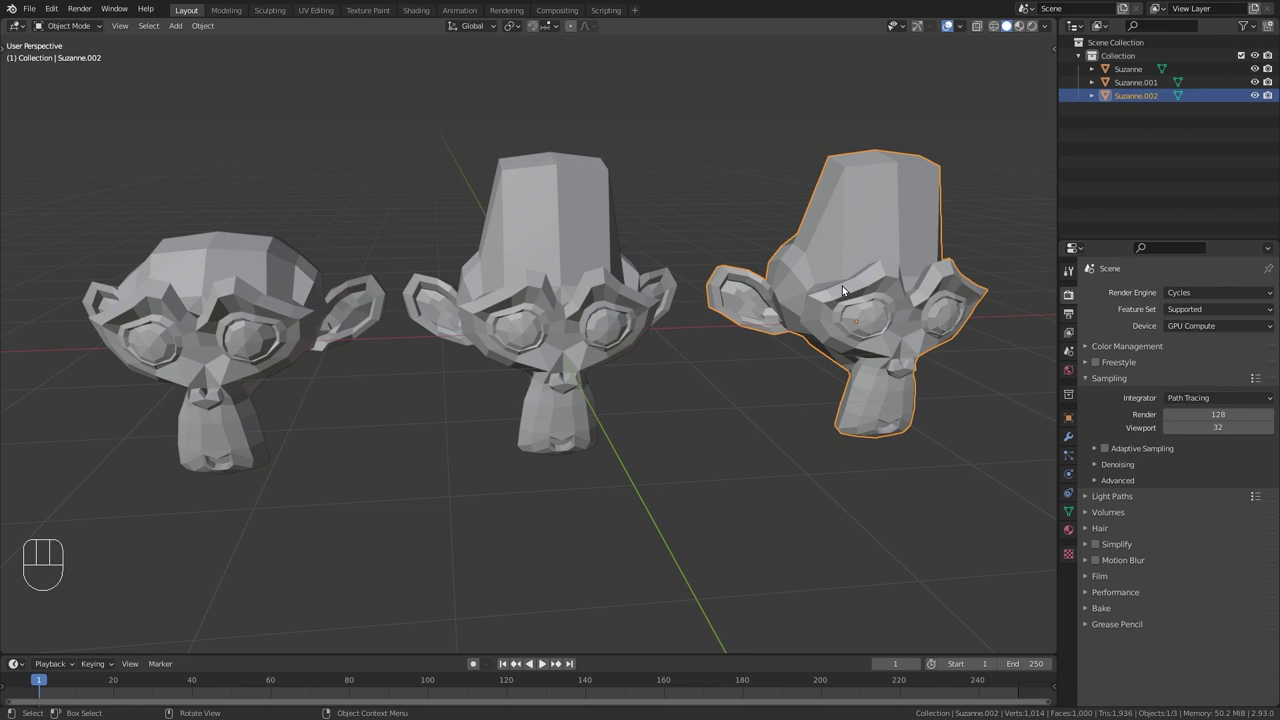
{"action": "middle_click_drag", "start_coordinate": [842, 285], "coordinate": [697, 317]}
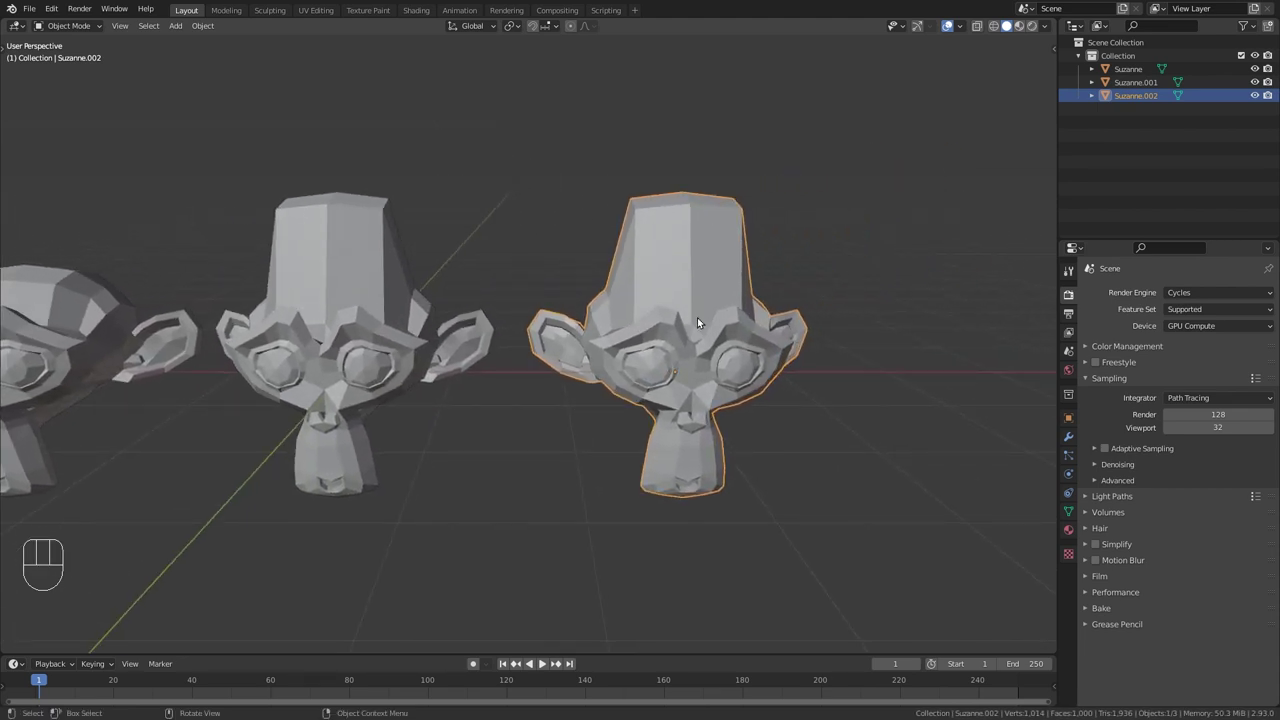
{"action": "key", "text": "Tab"}
{"action": "left_click", "coordinate": [606, 271]}
{"action": "left_click", "coordinate": [605, 295], "text": "shift"}
{"action": "key", "text": "g"}
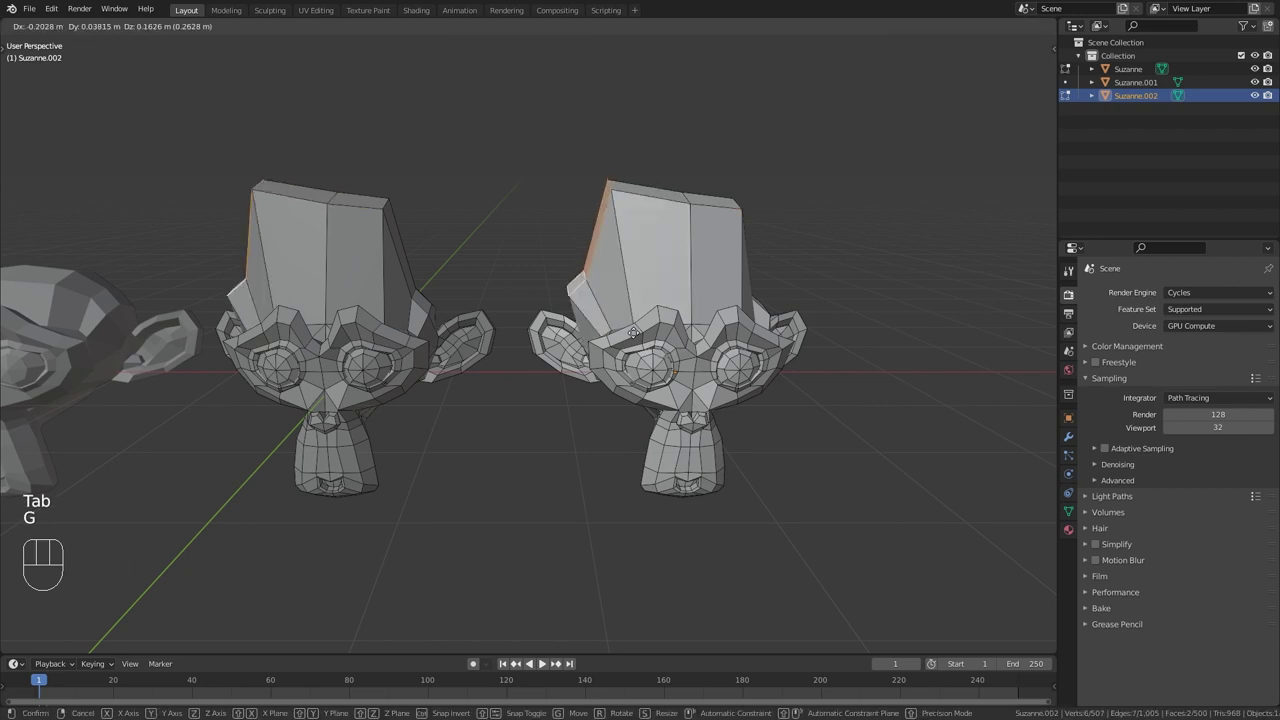
{"action": "left_click", "coordinate": [612, 306]}
Select one whole eye with Ctrl+L and scale it down.
{"action": "left_click", "coordinate": [748, 378]}
{"action": "key", "text": "ctrl+l"}
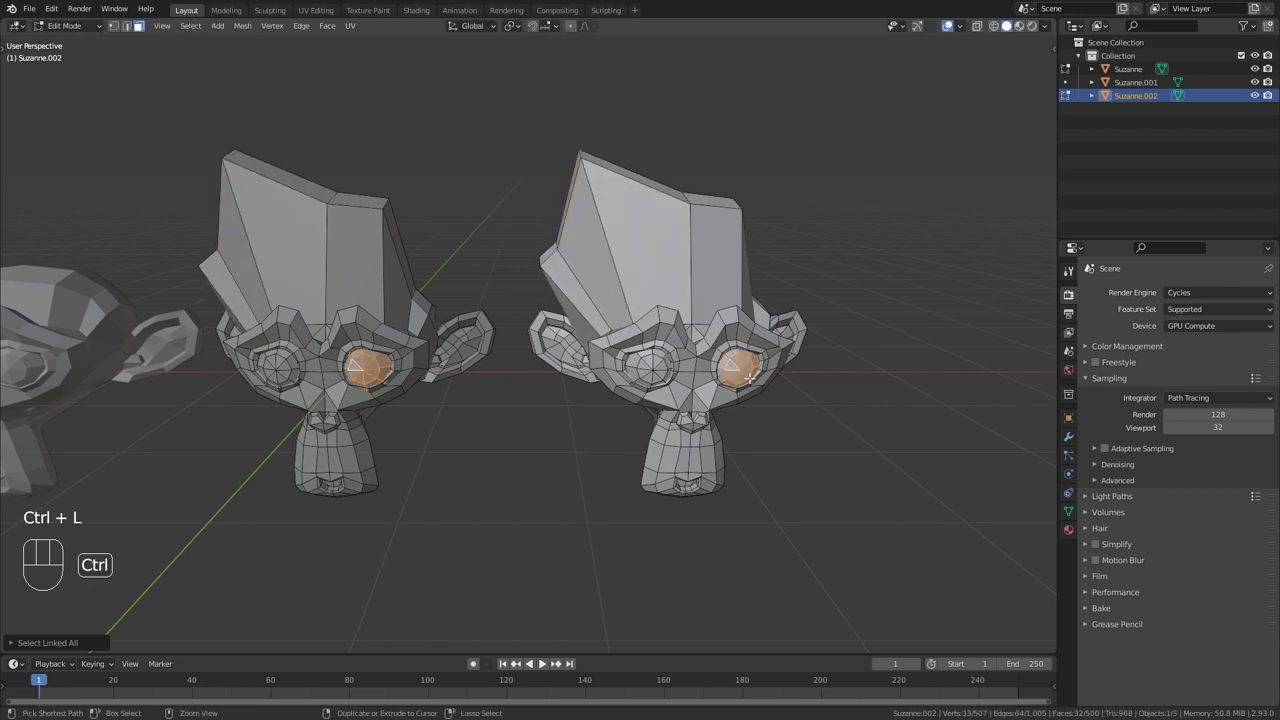
{"action": "key", "text": "s"}
{"action": "left_click", "coordinate": [813, 390]}
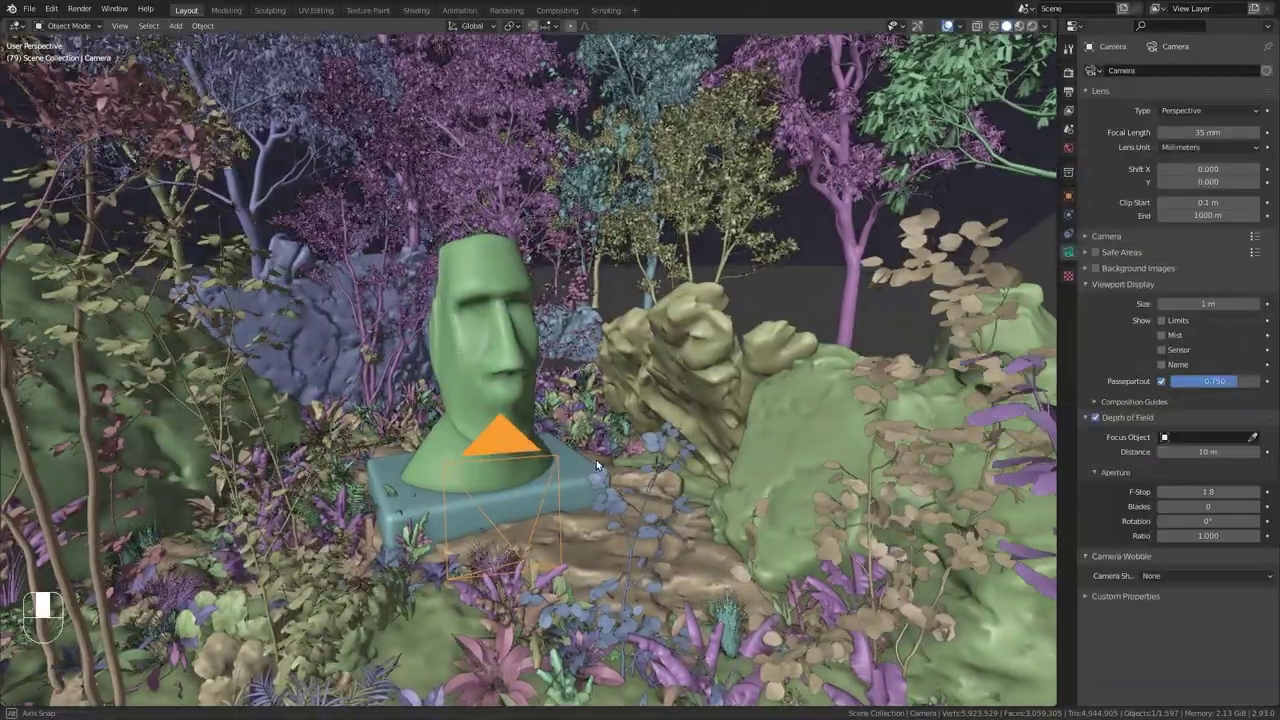
Repeatedly align the camera to the view, working it in among the leaves toward the statue.
{"action": "middle_click_drag", "start_coordinate": [597, 465], "coordinate": [600, 525]}
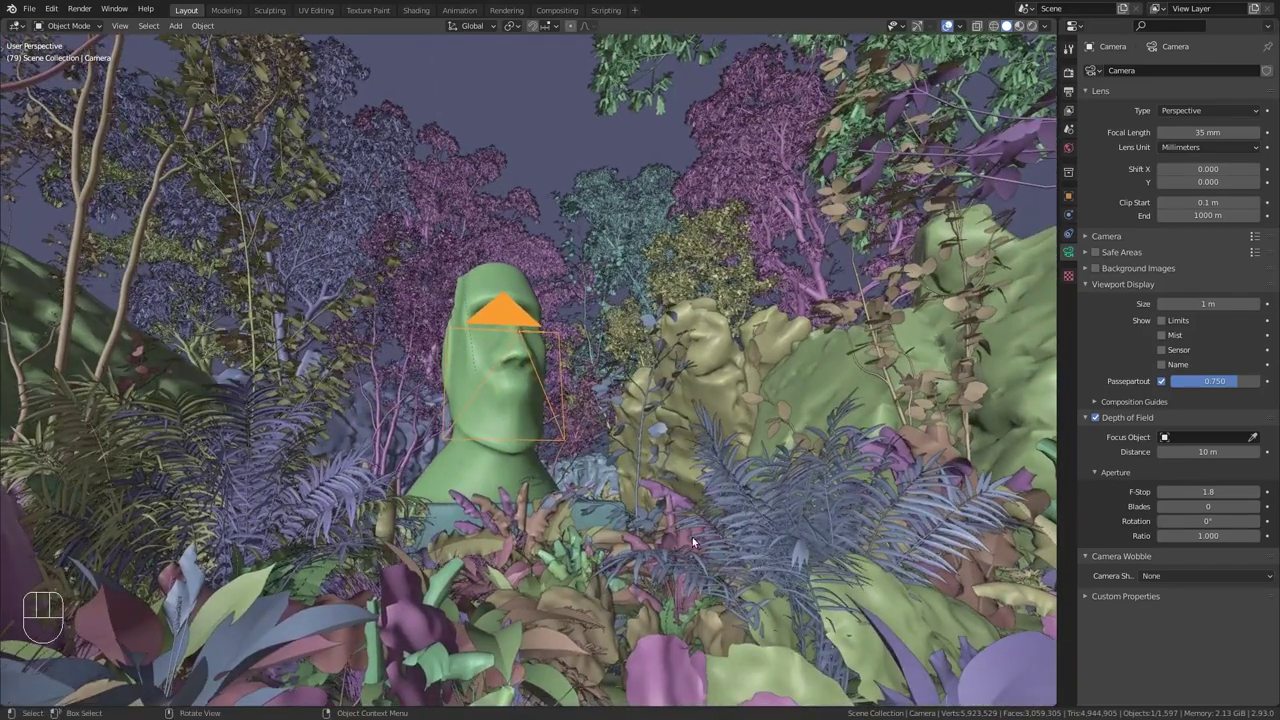
{"action": "key", "text": "ctrl"}
{"action": "key", "text": "alt"}
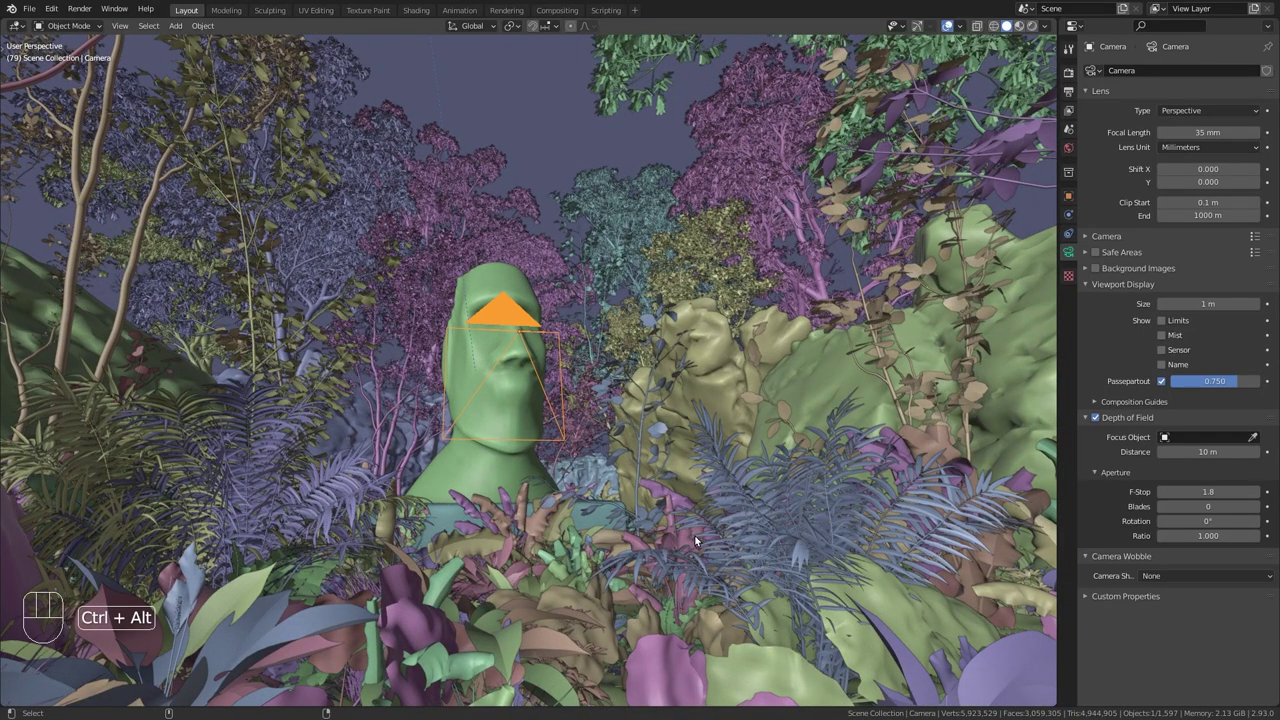
{"action": "key", "text": "ctrl+alt+KP_0"}
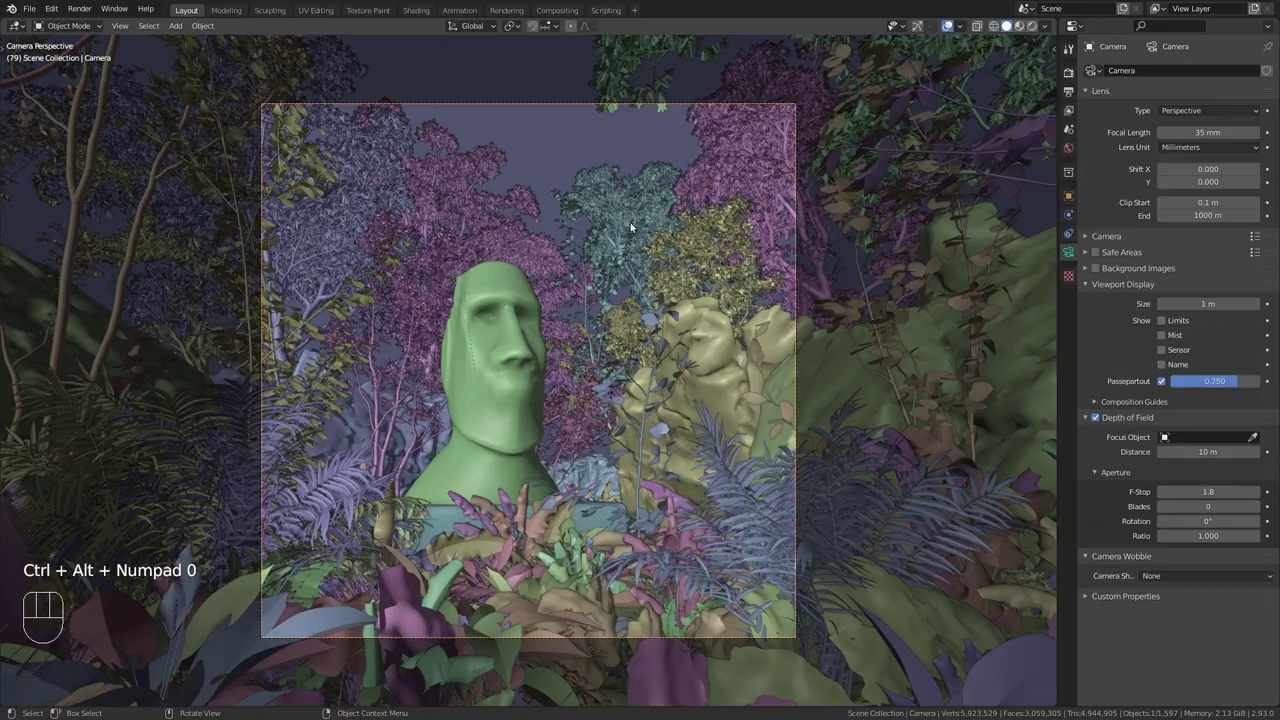
{"action": "middle_click_drag", "start_coordinate": [494, 247], "coordinate": [739, 345]}
{"action": "key", "text": "ctrl+alt+KP_0"}
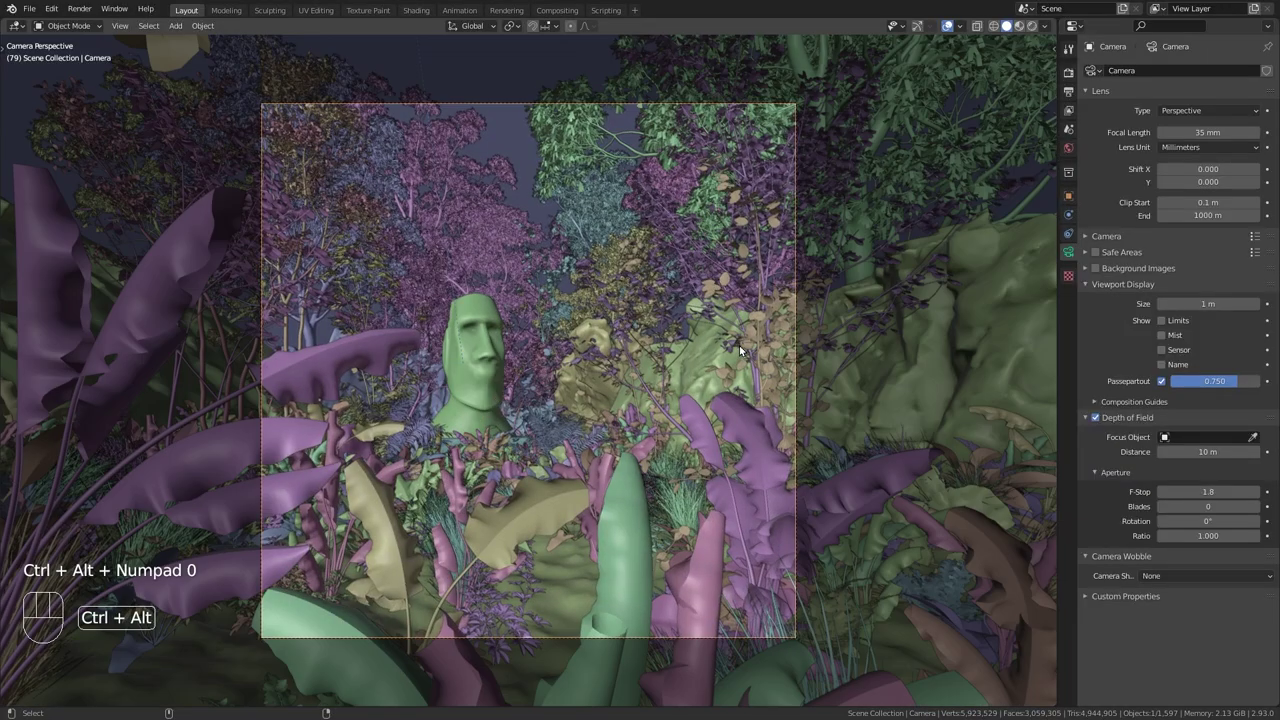
{"action": "middle_click_drag", "start_coordinate": [654, 349], "coordinate": [612, 448], "text": "shift"}
{"action": "key", "text": "ctrl+alt+KP_0"}
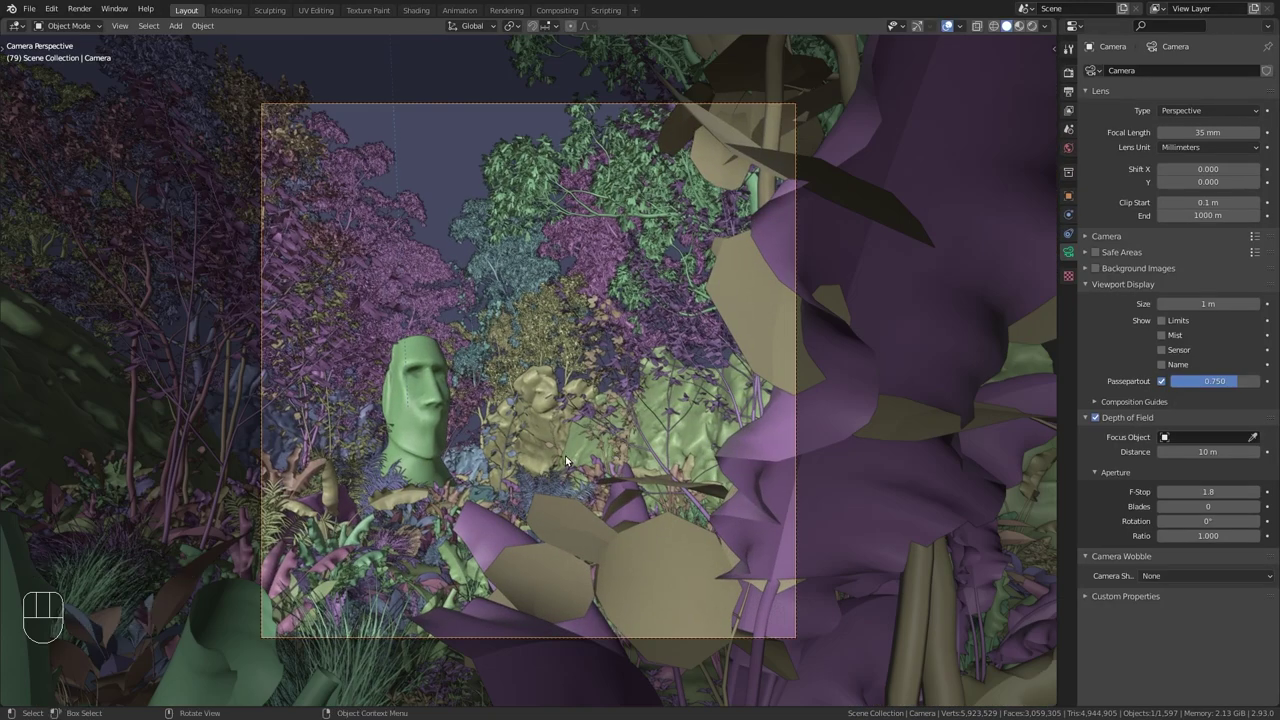
Turn on Lock Camera to View and pan the shot to centre the statue.
{"action": "key", "text": "n"}
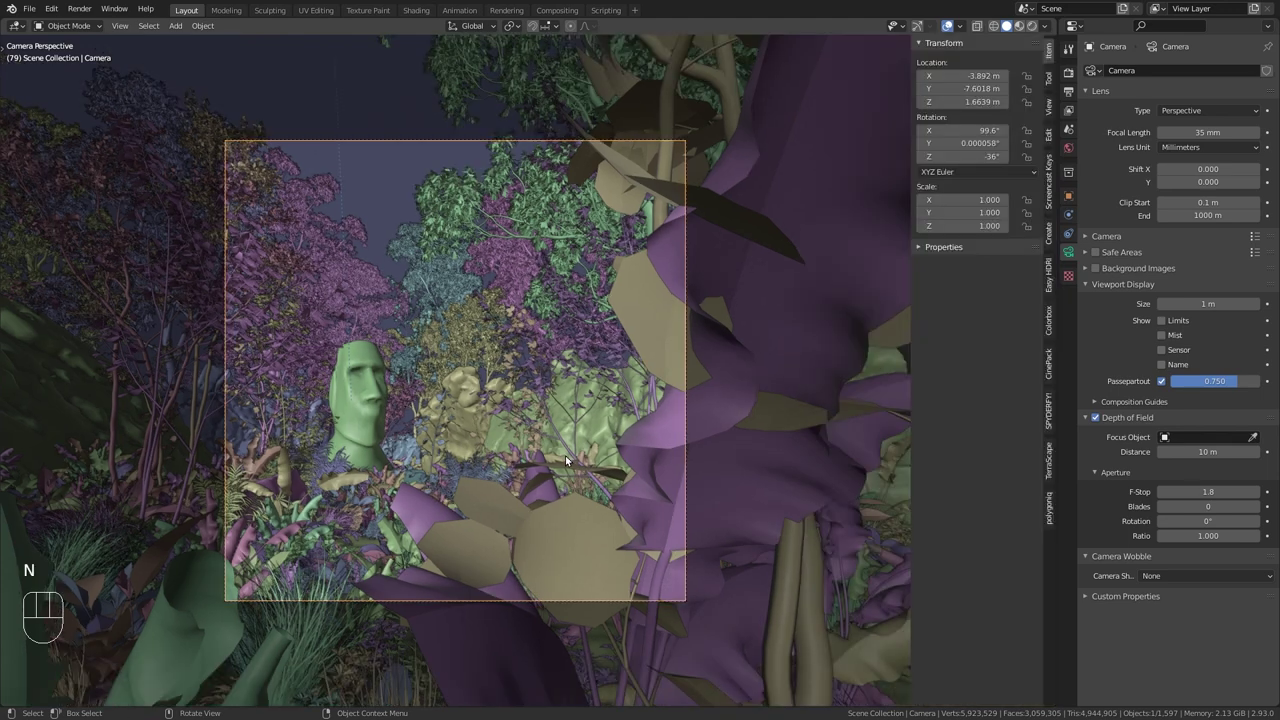
{"action": "left_click", "coordinate": [1048, 108]}
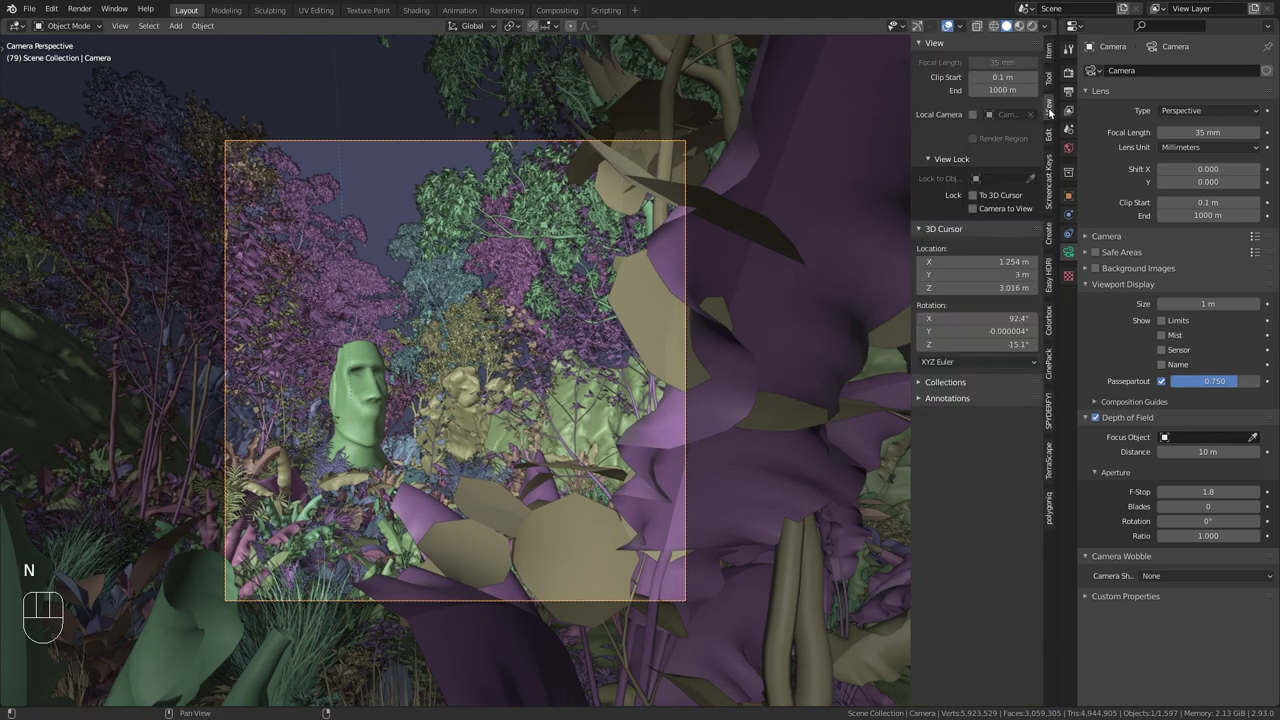
{"action": "left_click", "coordinate": [972, 209]}
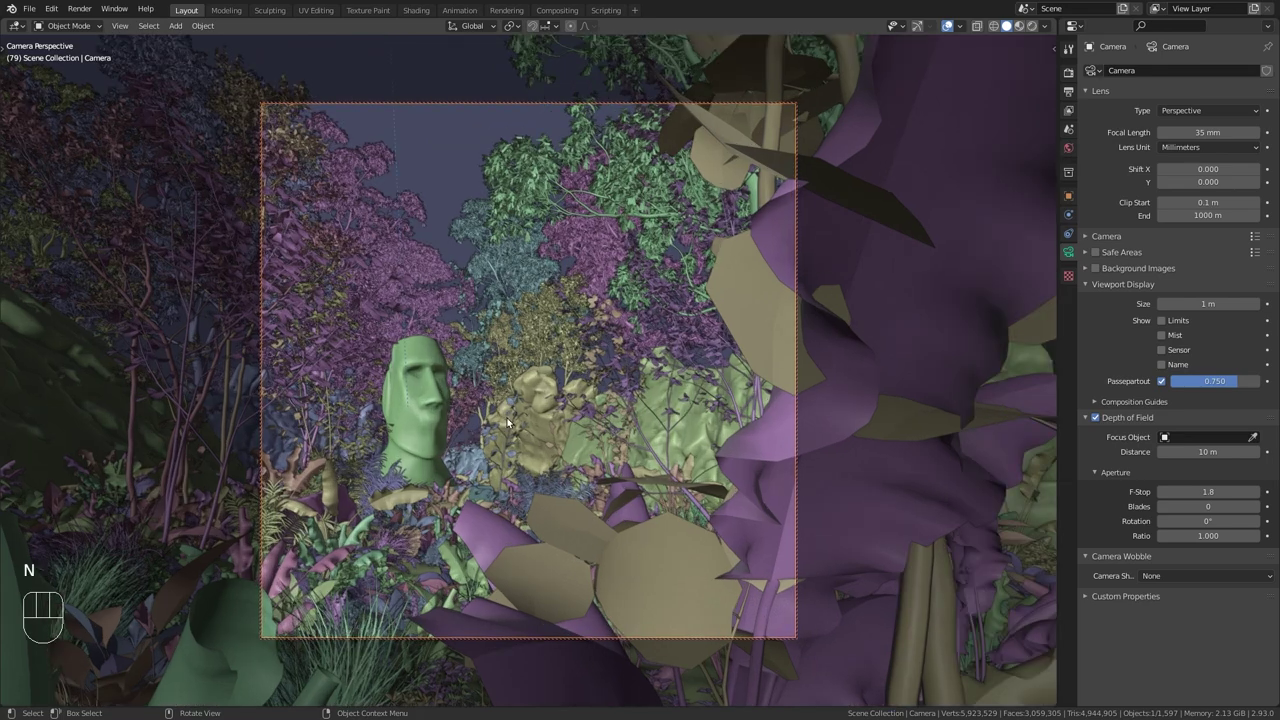
{"action": "key", "text": "n"}
{"action": "middle_click_drag", "start_coordinate": [513, 445], "coordinate": [438, 448], "text": "shift"}
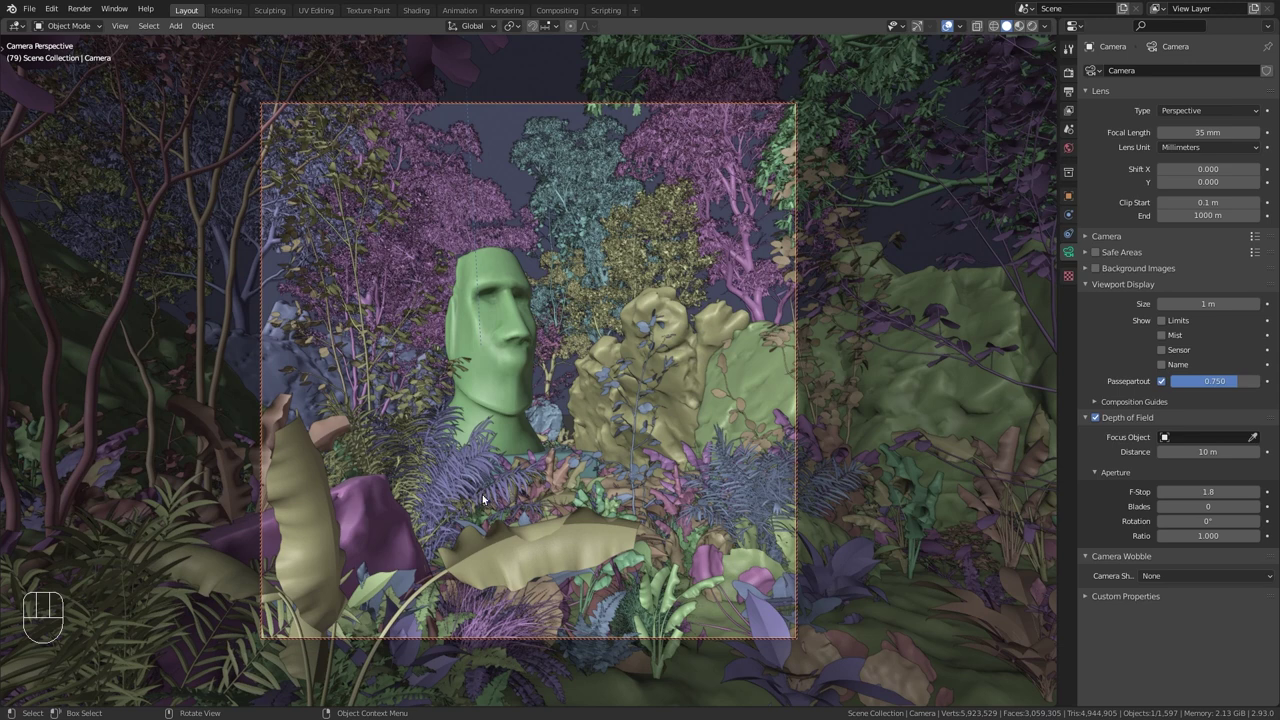
Turn off Lock Camera to View and check the framing through the camera with Numpad 0.
{"action": "key", "text": "n"}
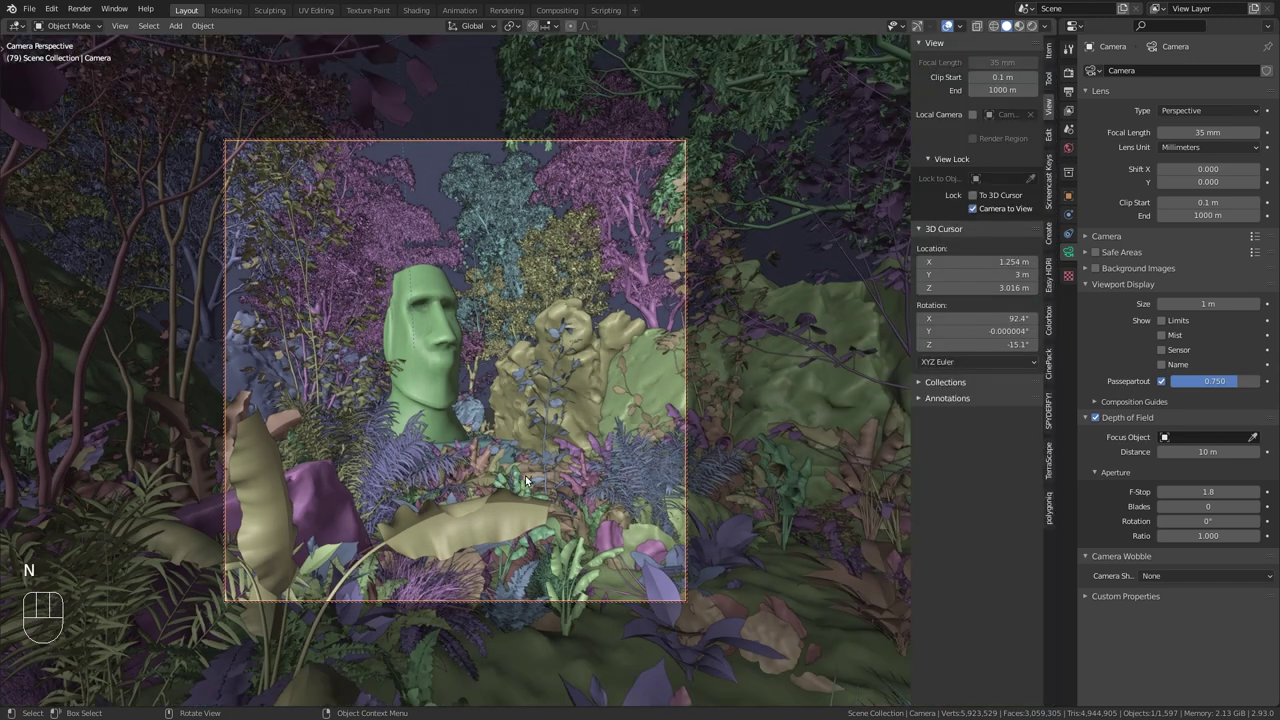
{"action": "left_click", "coordinate": [973, 209]}
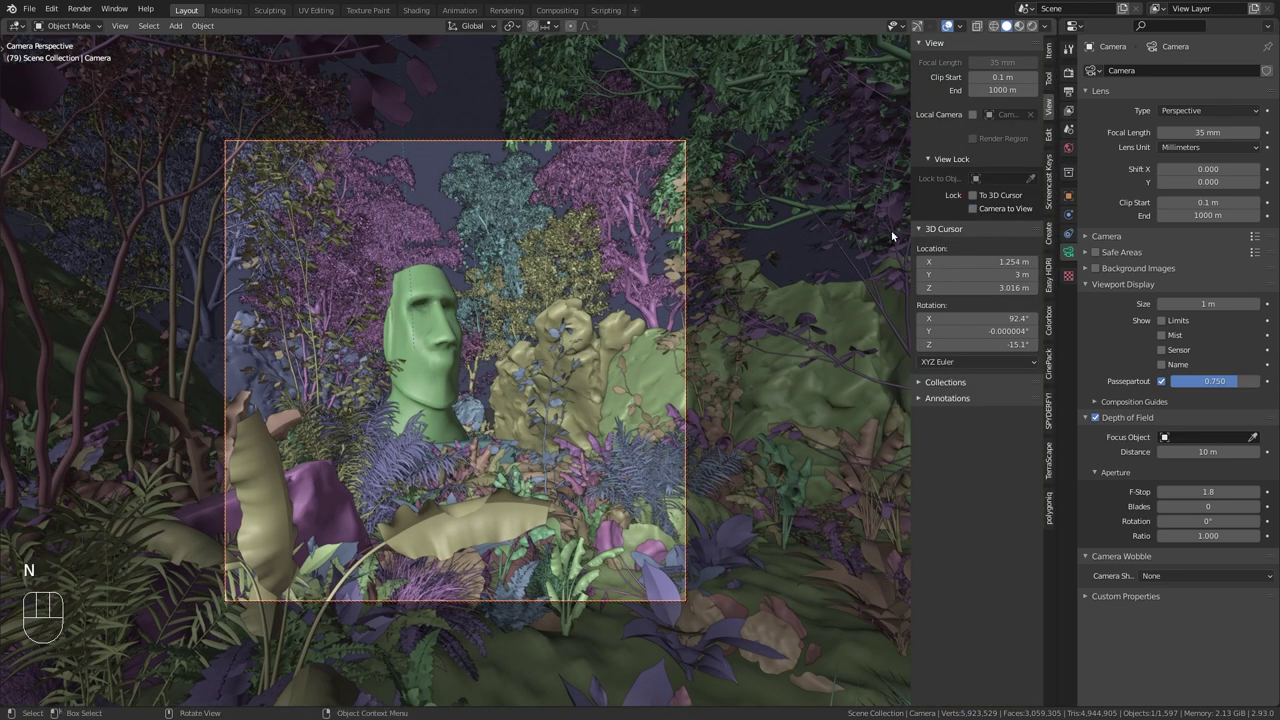
{"action": "key", "text": "n"}
{"action": "mouse_move", "coordinate": [675, 437]}
{"action": "middle_mouse_down"}
{"action": "mouse_move", "coordinate": [715, 416]}
{"action": "mouse_move", "coordinate": [678, 443]}
{"action": "middle_mouse_up"}
{"action": "scroll", "coordinate": [609, 443], "scroll_direction": "down", "scroll_amount": 5}
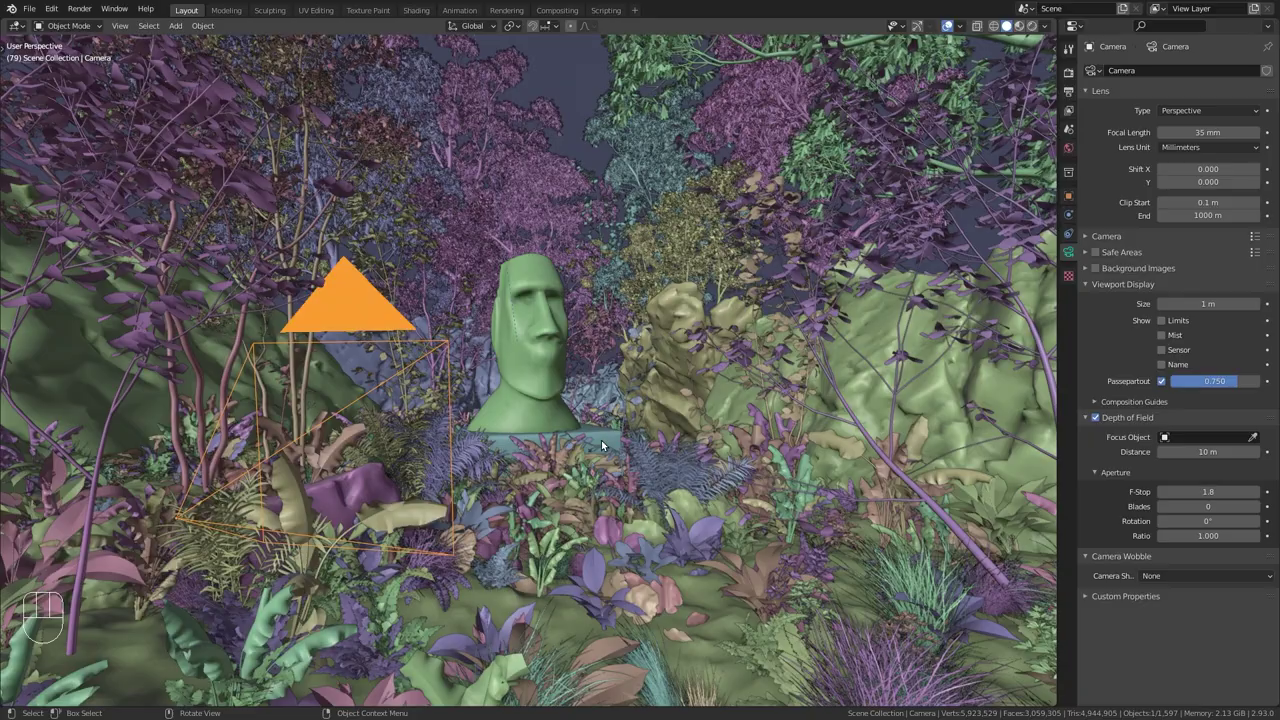
{"action": "key", "text": "KP_0"}
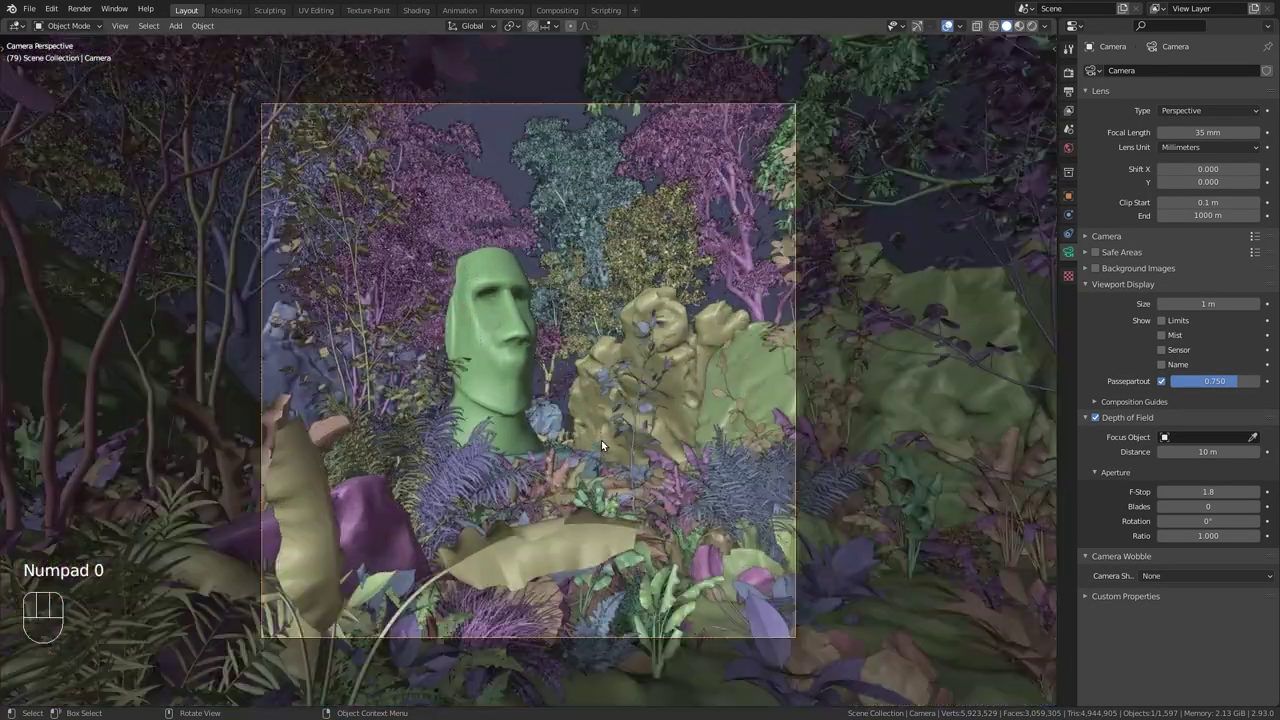
{"action": "key", "text": "KP_0"}
{"action": "key", "text": "KP_0"}
{"action": "key", "text": "KP_0"}
{"action": "key", "text": "KP_0"}
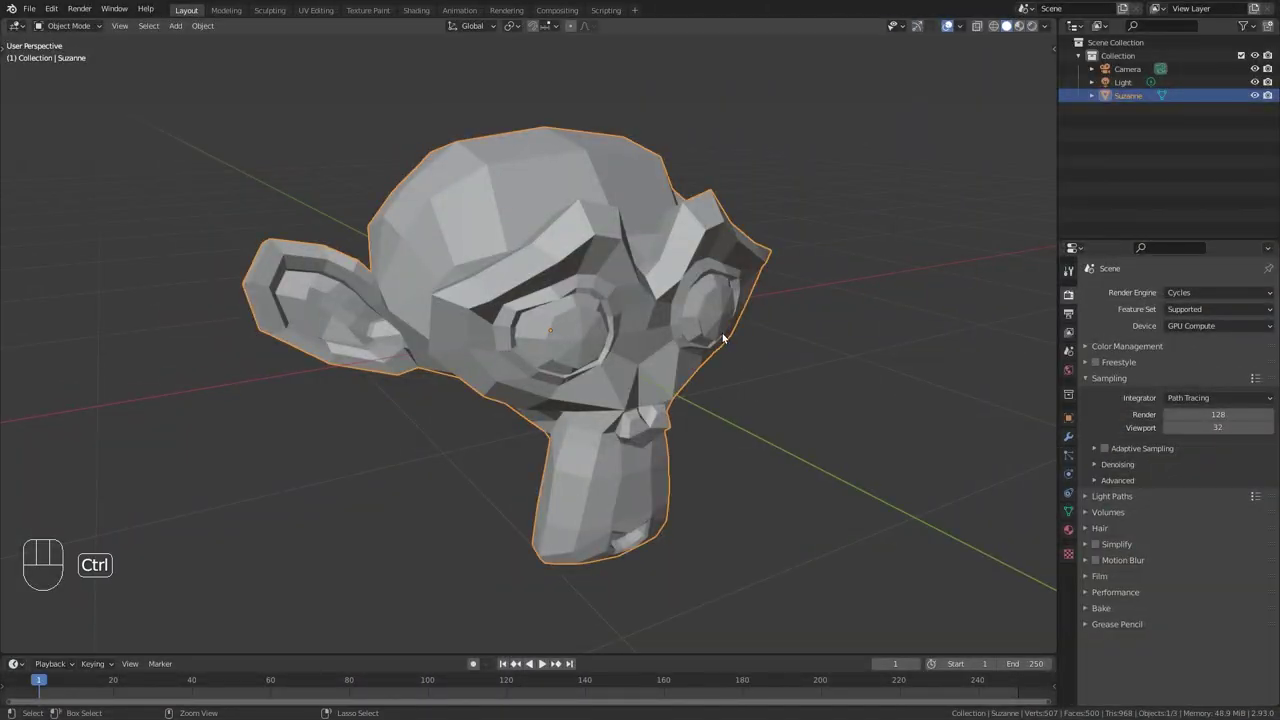
Add the Lock Camera to View option to Quick Favorites.
{"action": "middle_click_drag", "start_coordinate": [722, 333], "coordinate": [622, 447], "text": "ctrl"}
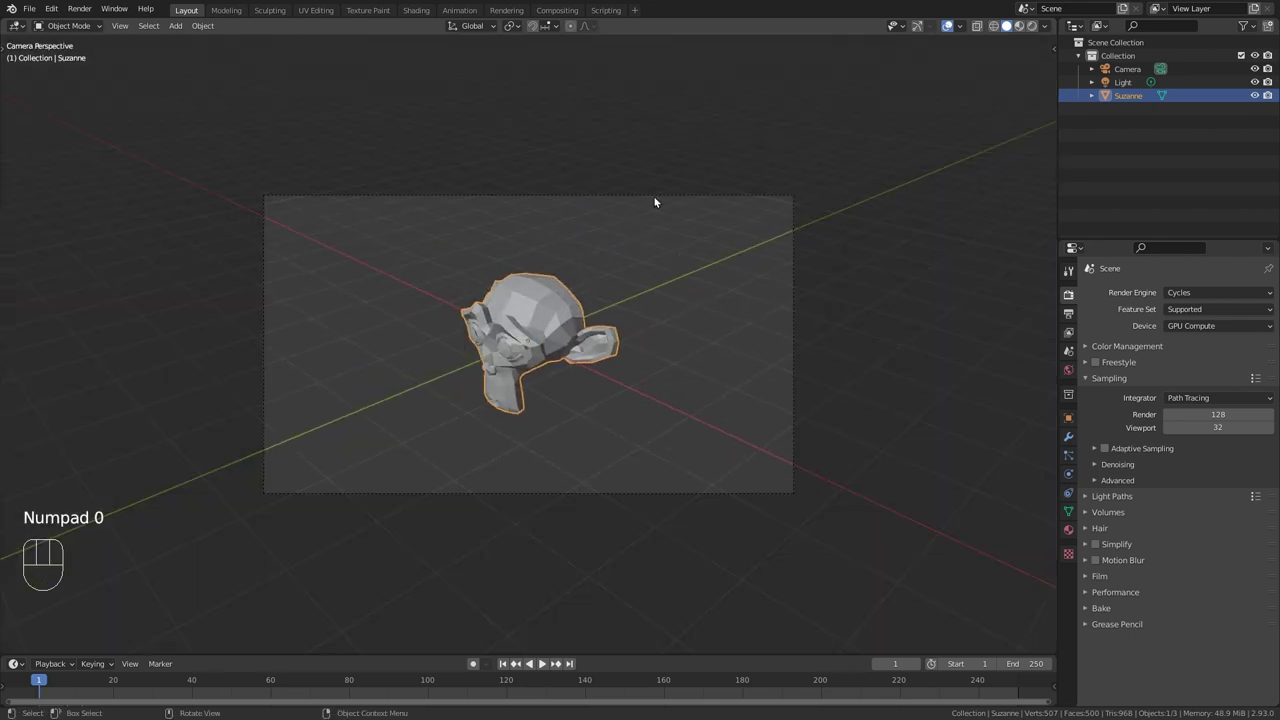
{"action": "left_click", "coordinate": [655, 199]}
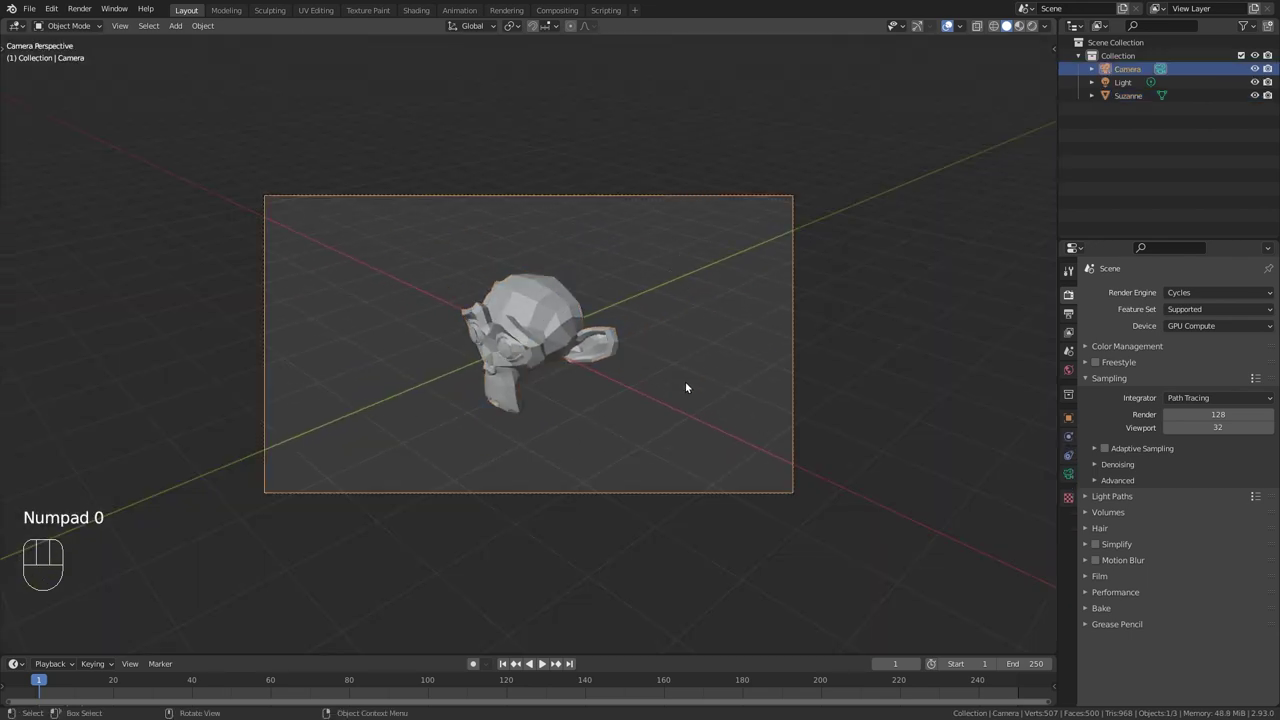
{"action": "key", "text": "n"}
{"action": "left_click", "coordinate": [1049, 110]}
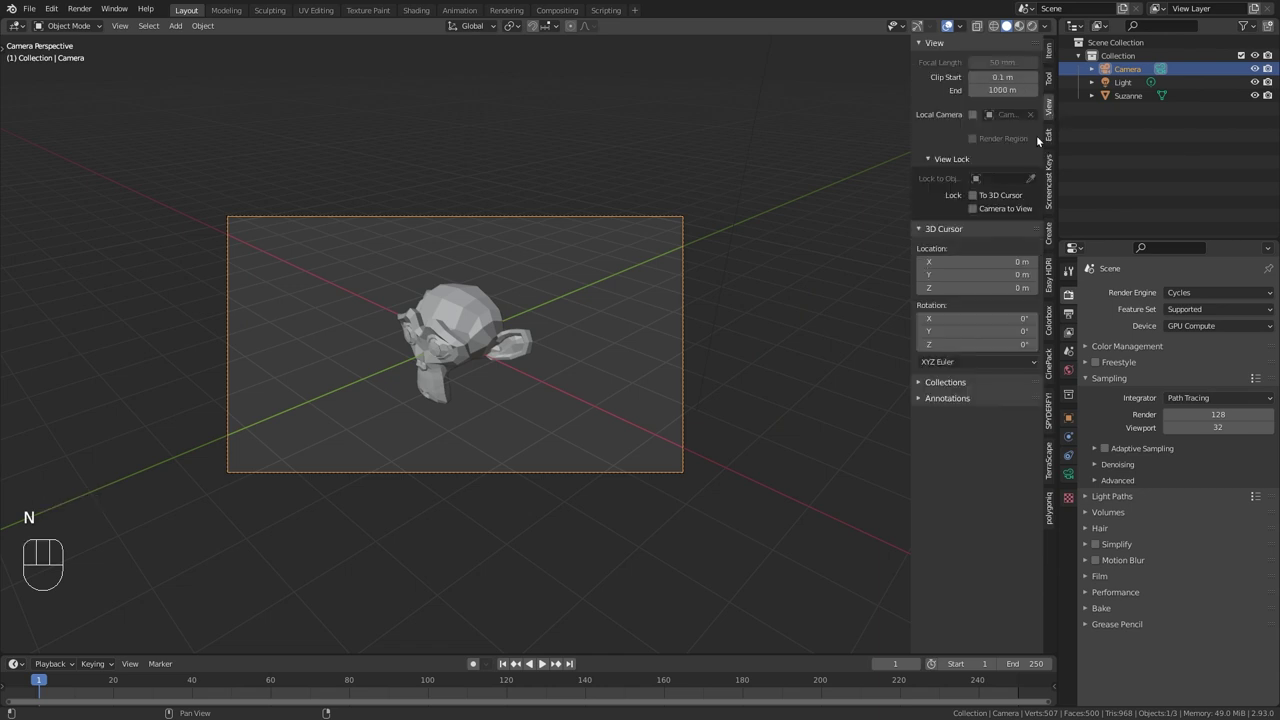
{"action": "right_click", "coordinate": [1005, 211]}
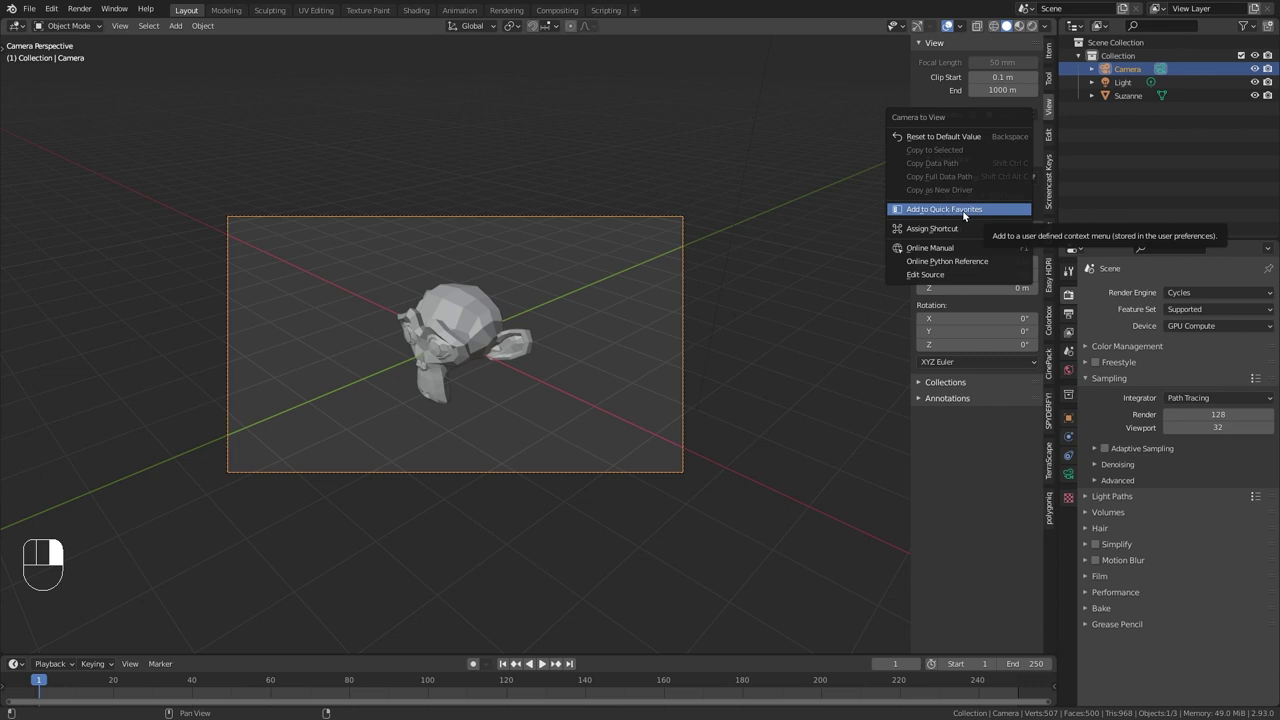
{"action": "left_click", "coordinate": [962, 209]}
{"action": "key", "text": "n"}
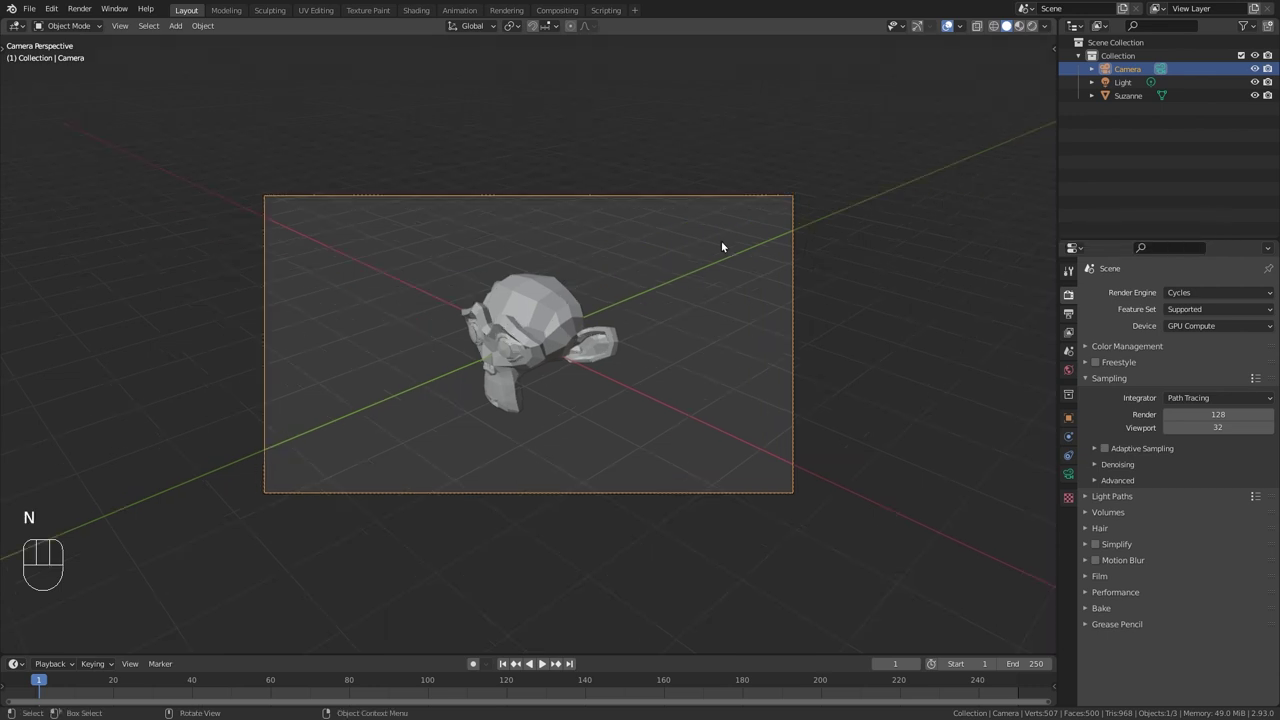
Lock the camera via Quick Favorites, swing it close to Suzanne, then unlock it.
{"action": "middle_click_drag", "start_coordinate": [738, 341], "coordinate": [737, 280], "text": "ctrl"}
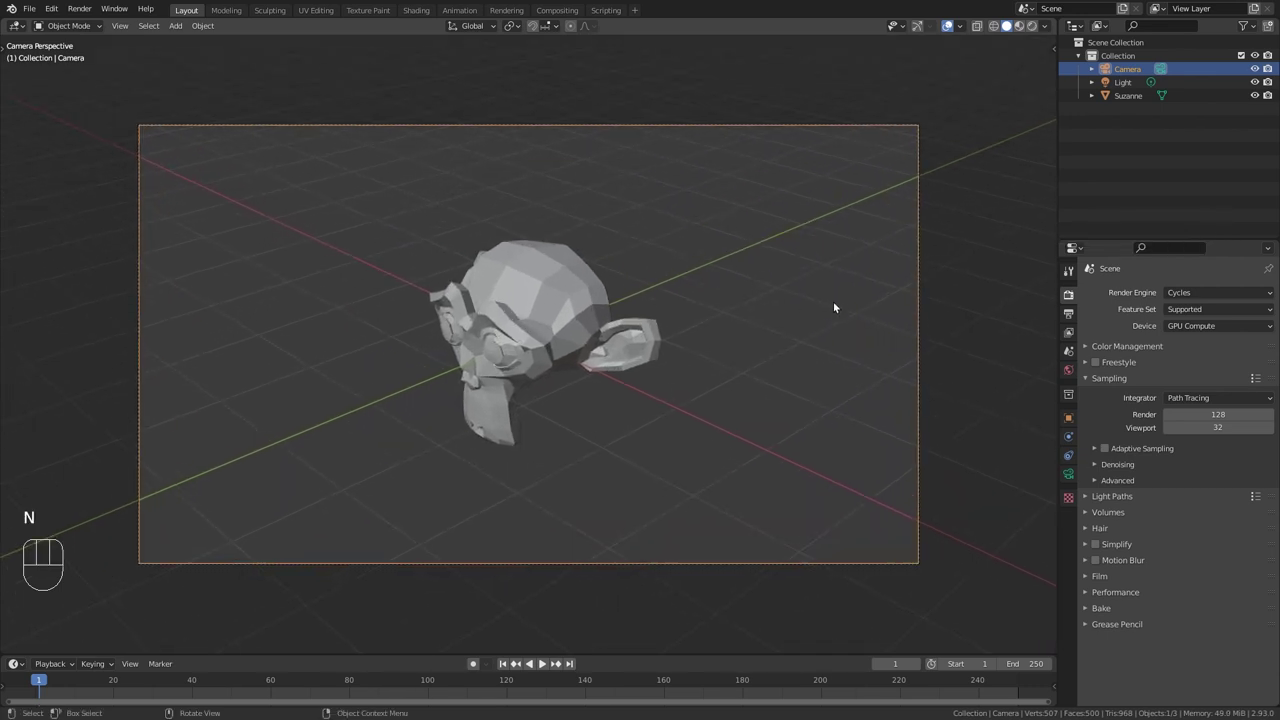
{"action": "key", "text": "q"}
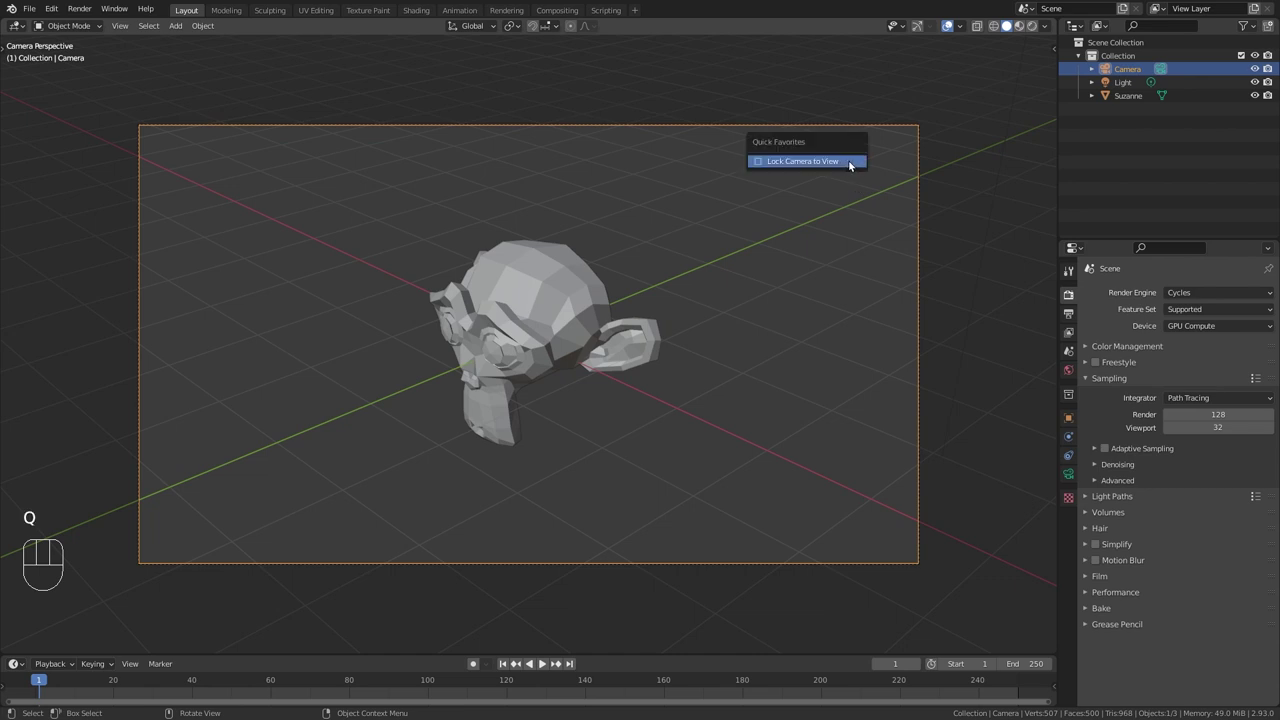
{"action": "left_click", "coordinate": [779, 162]}
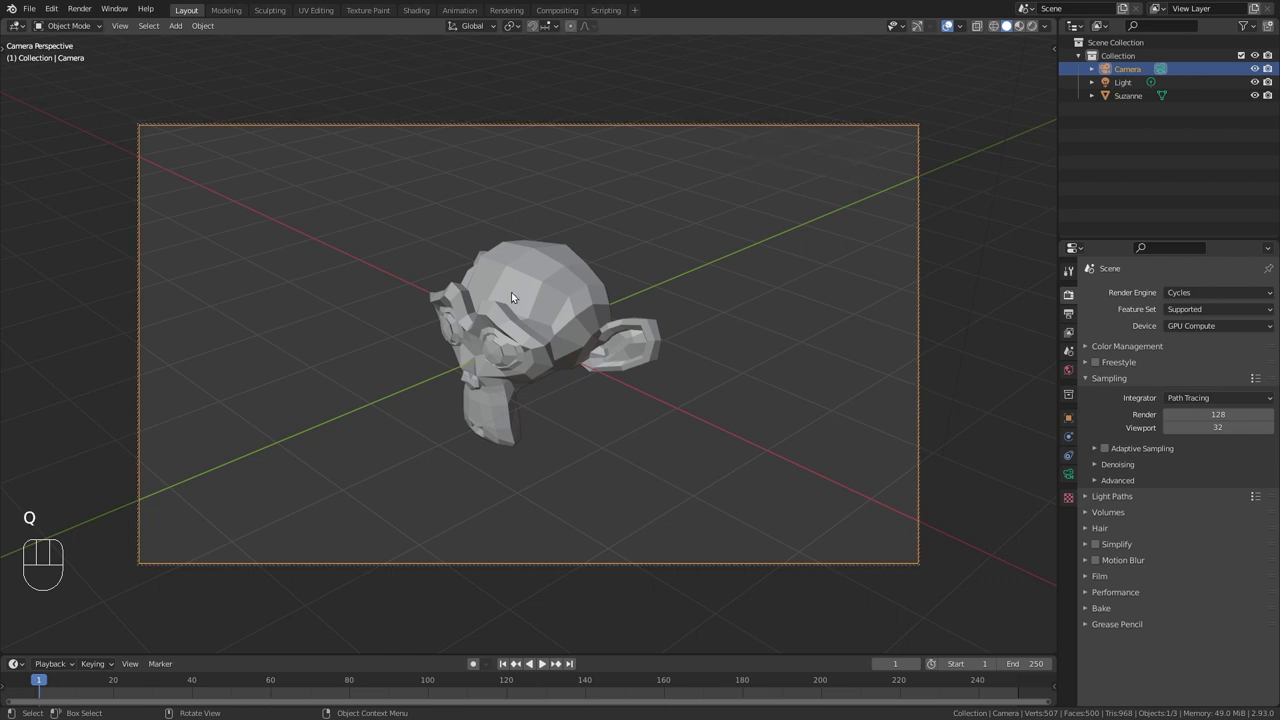
{"action": "middle_click_drag", "start_coordinate": [511, 292], "coordinate": [707, 308]}
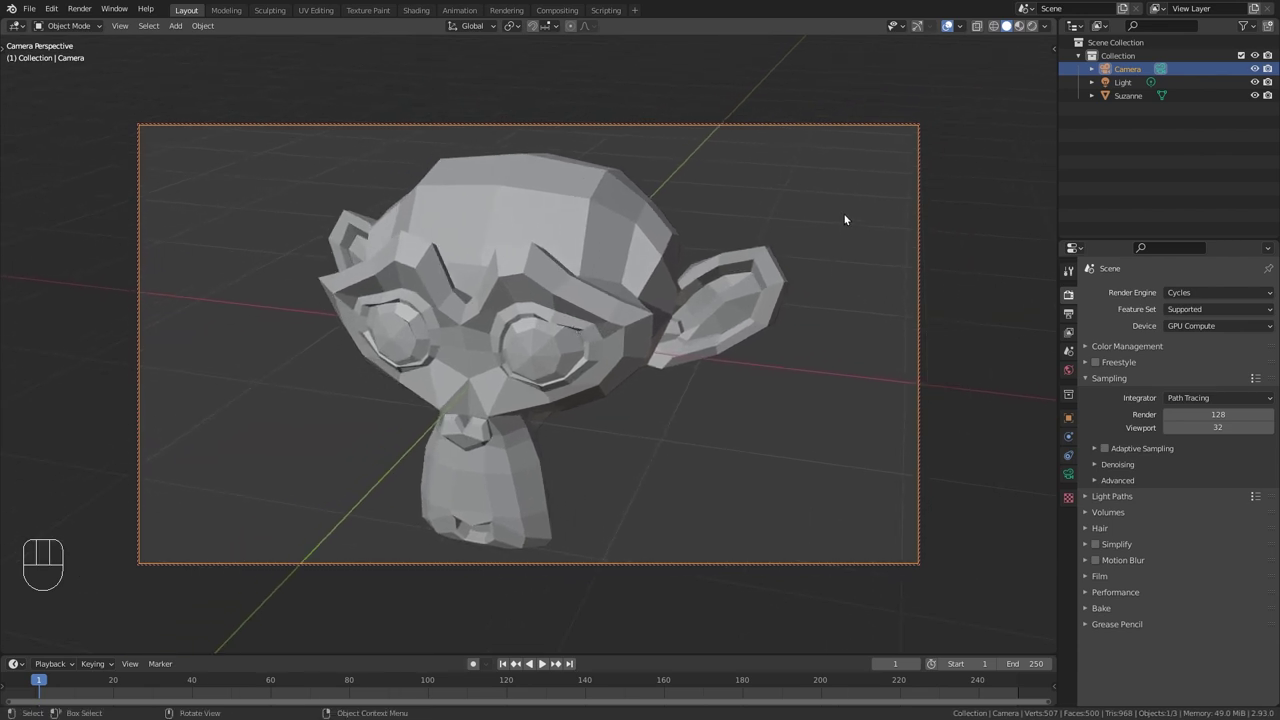
{"action": "key", "text": "q"}
{"action": "left_click", "coordinate": [815, 211]}
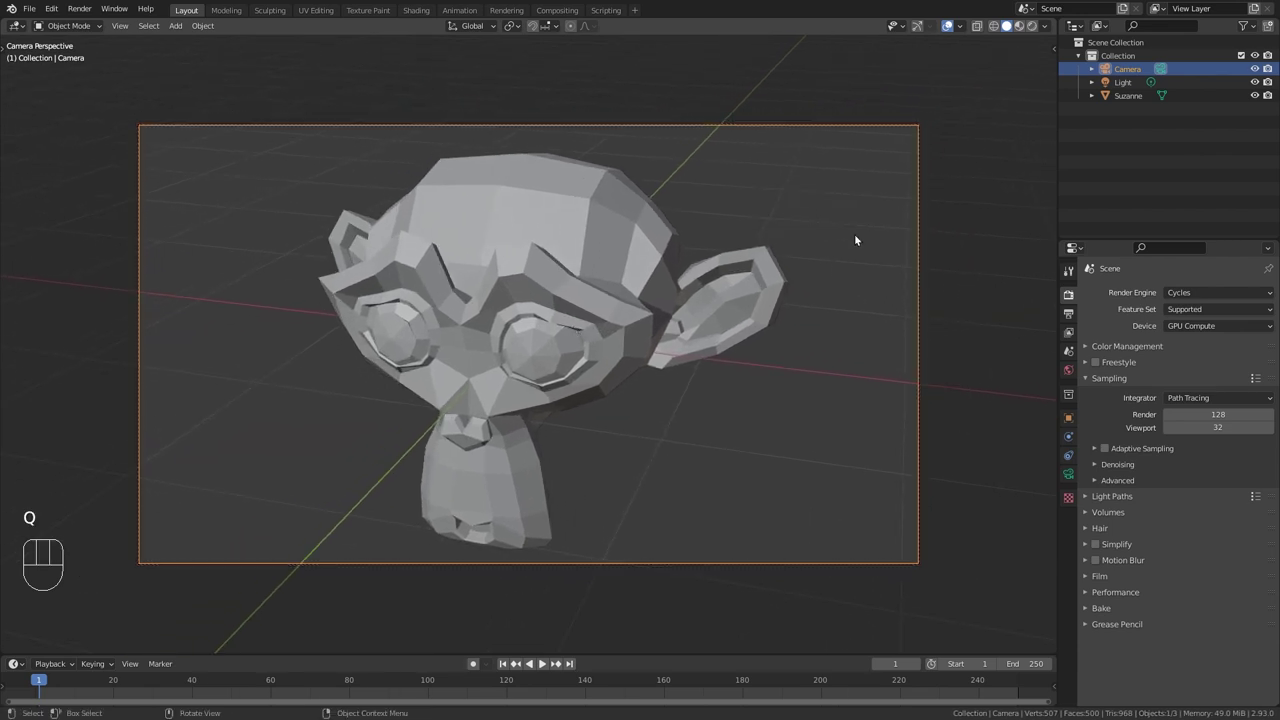
Add Shade Flat to Quick Favorites from Suzanne's object menu.
{"action": "left_click", "coordinate": [645, 280]}
{"action": "right_click", "coordinate": [573, 247]}
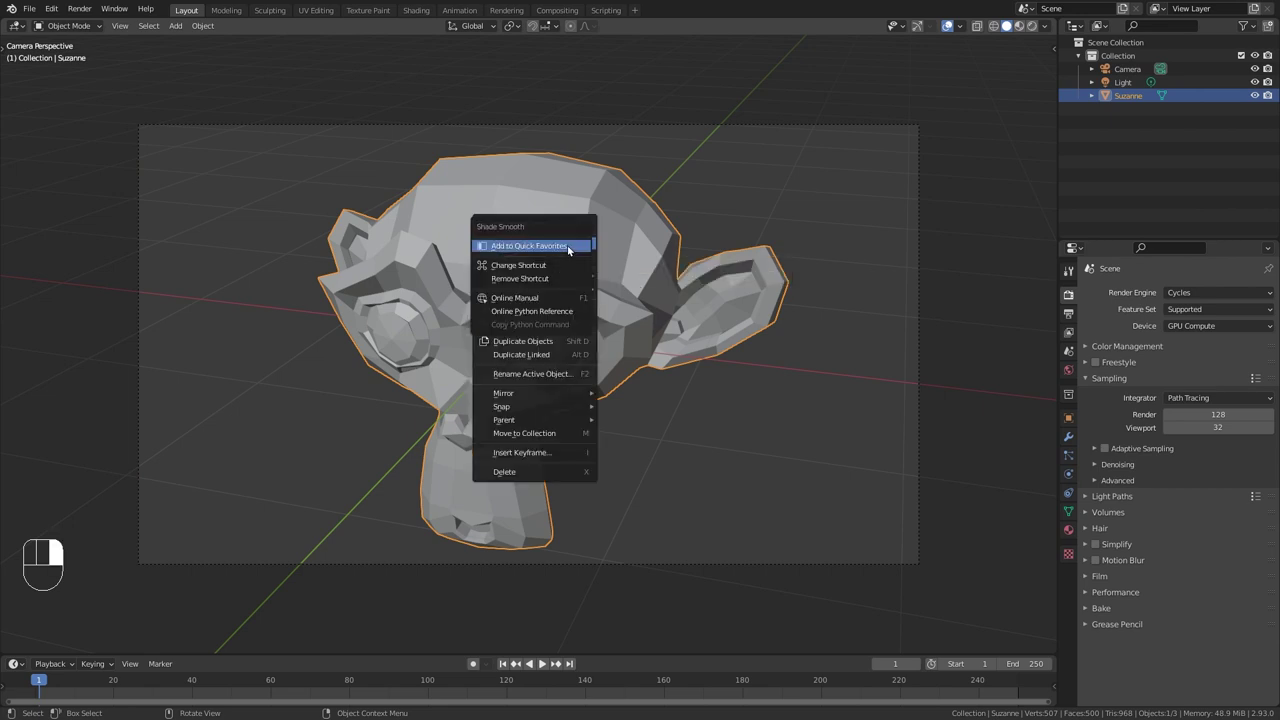
{"action": "right_click", "coordinate": [559, 263]}
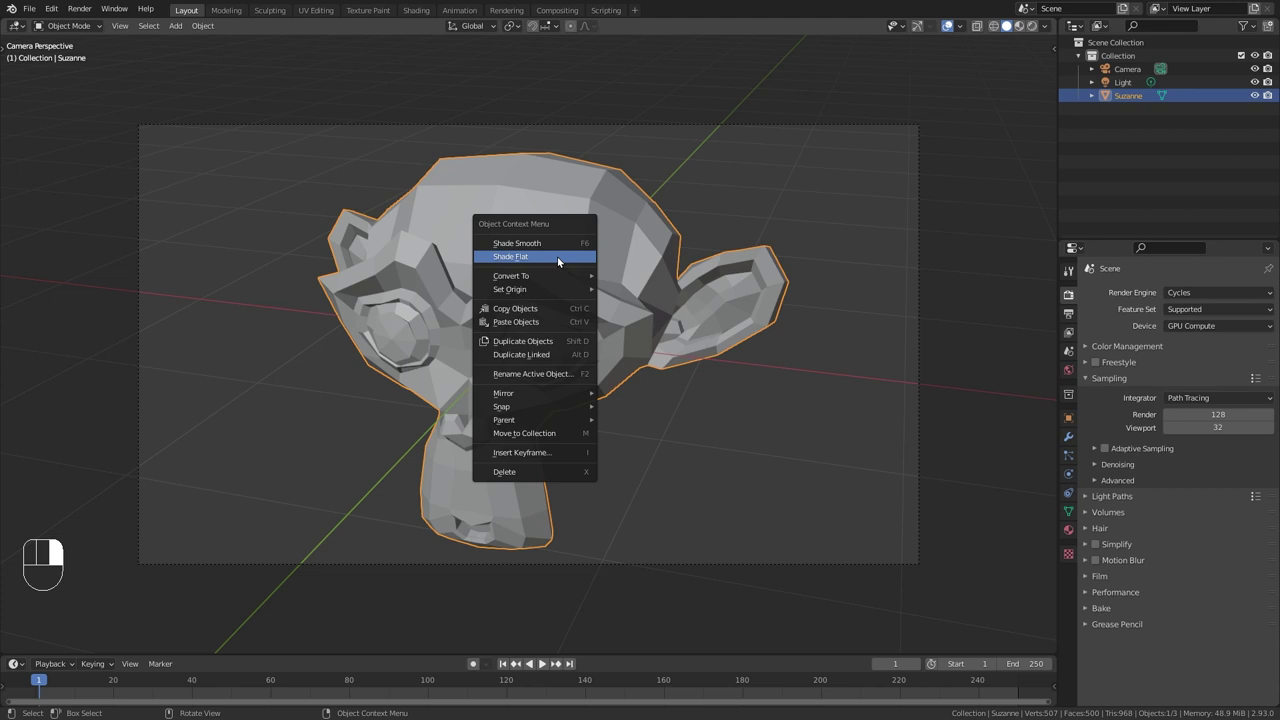
{"action": "left_click", "coordinate": [558, 259]}
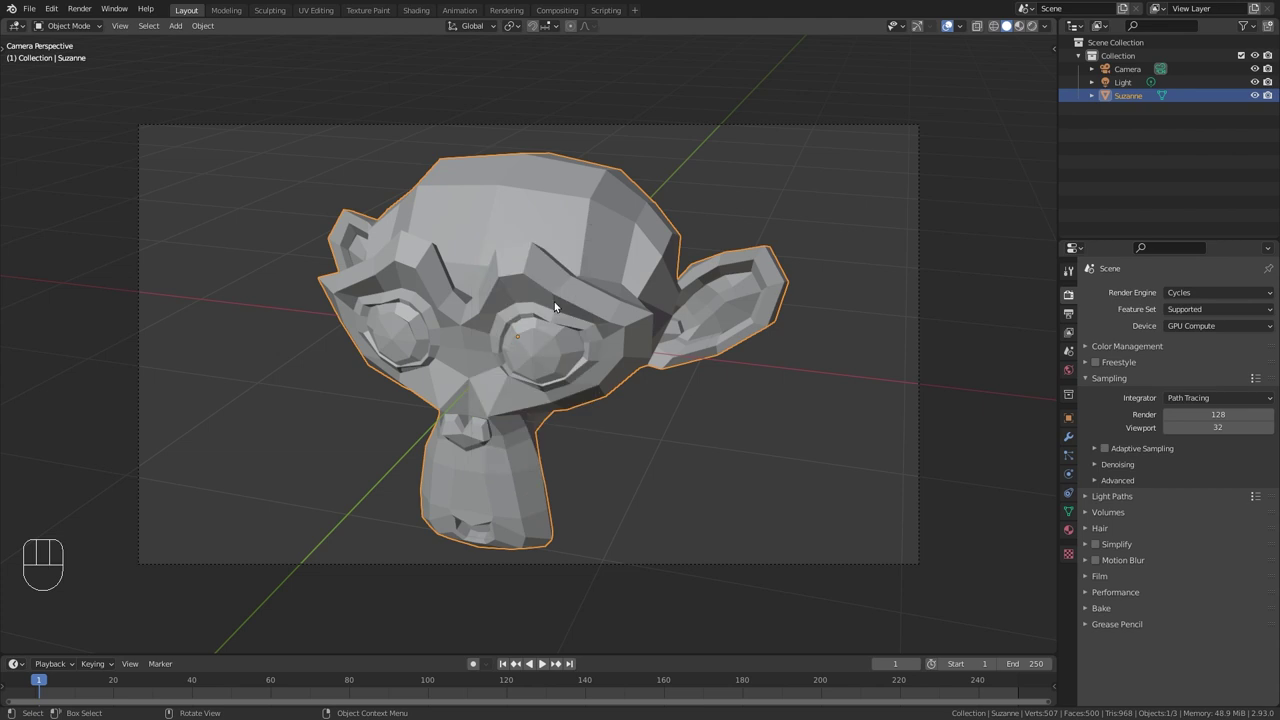
Smooth-shade Suzanne from Quick Favorites and give her level-2 subdivision with Ctrl+2.
{"action": "key", "text": "q"}
{"action": "left_click", "coordinate": [871, 192]}
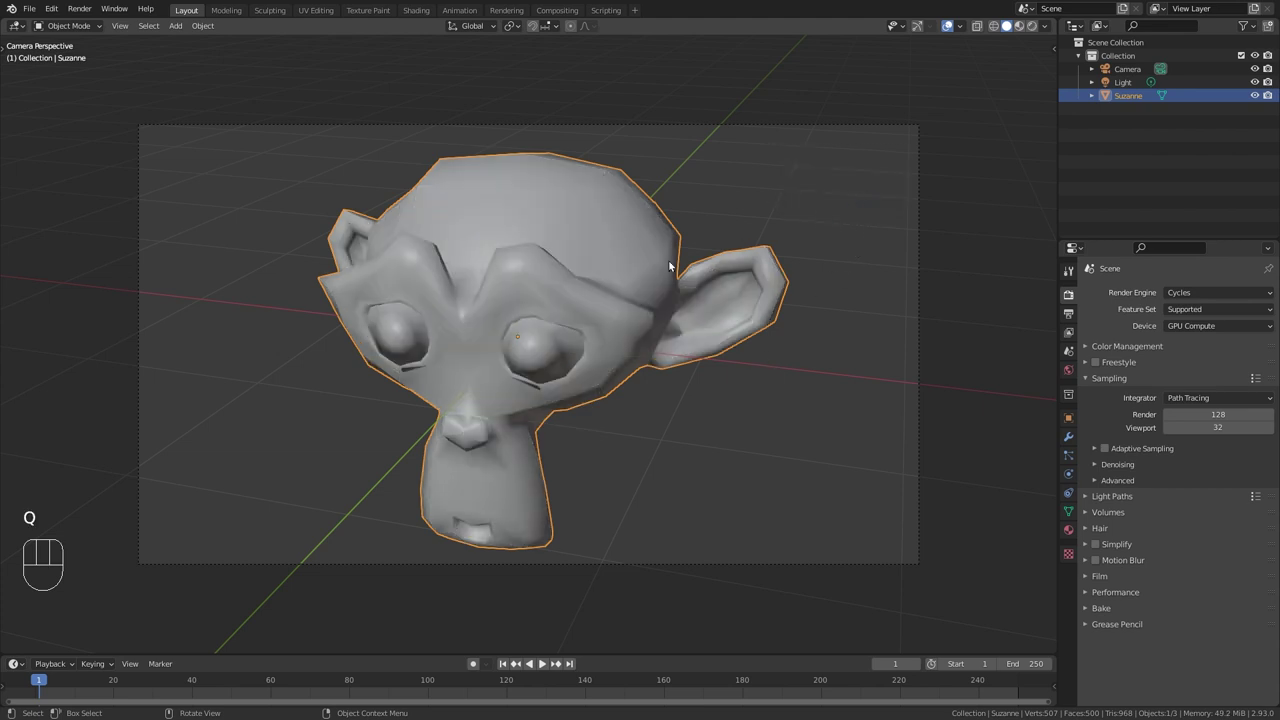
{"action": "key", "text": "ctrl+2"}
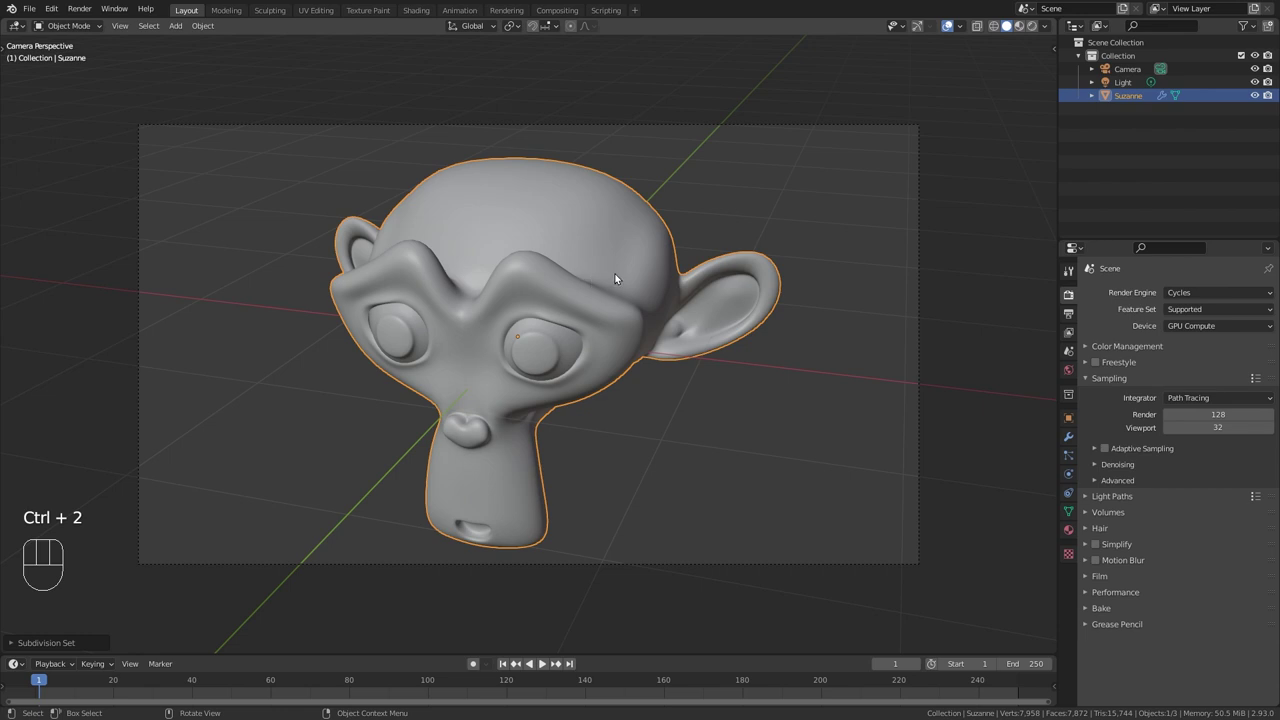
{"action": "key", "text": "q"}
Split the view and turn the left area into a Shader Editor showing Suzanne's material nodes.
{"action": "left_click_drag", "start_coordinate": [3, 20], "coordinate": [460, 119]}
{"action": "left_click", "coordinate": [17, 25]}
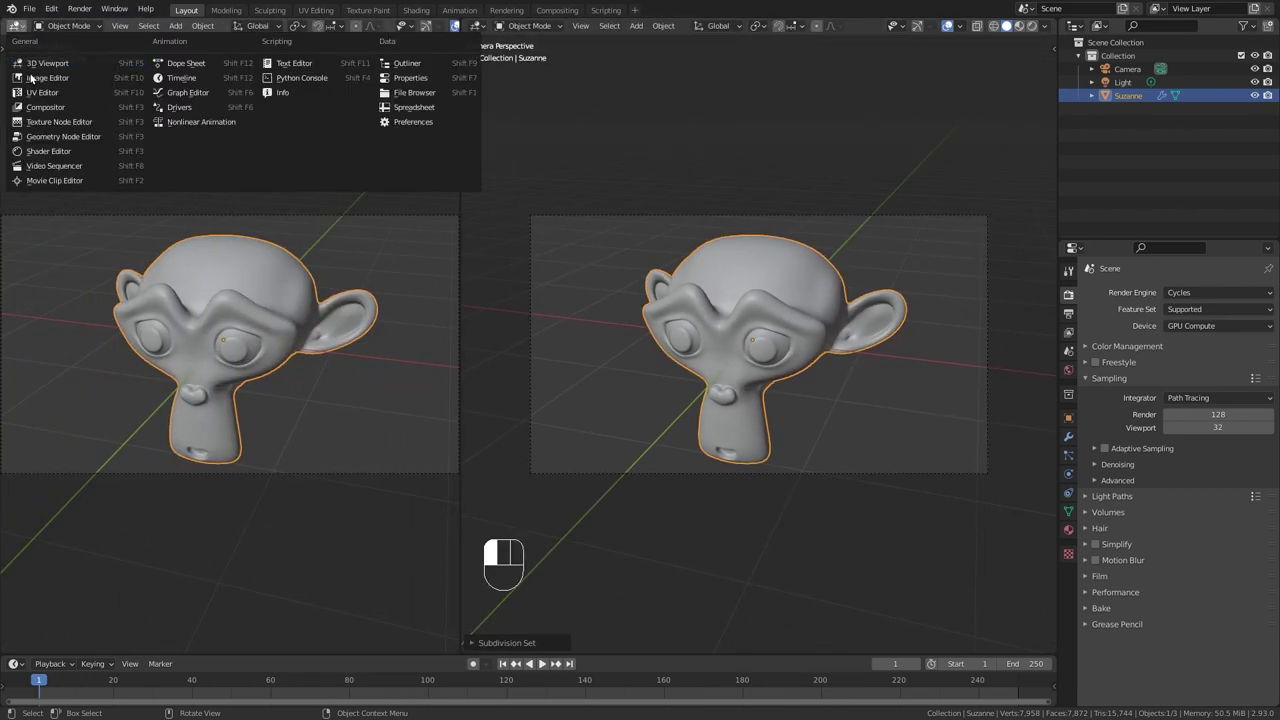
{"action": "left_click", "coordinate": [31, 150]}
{"action": "left_click", "coordinate": [328, 26]}
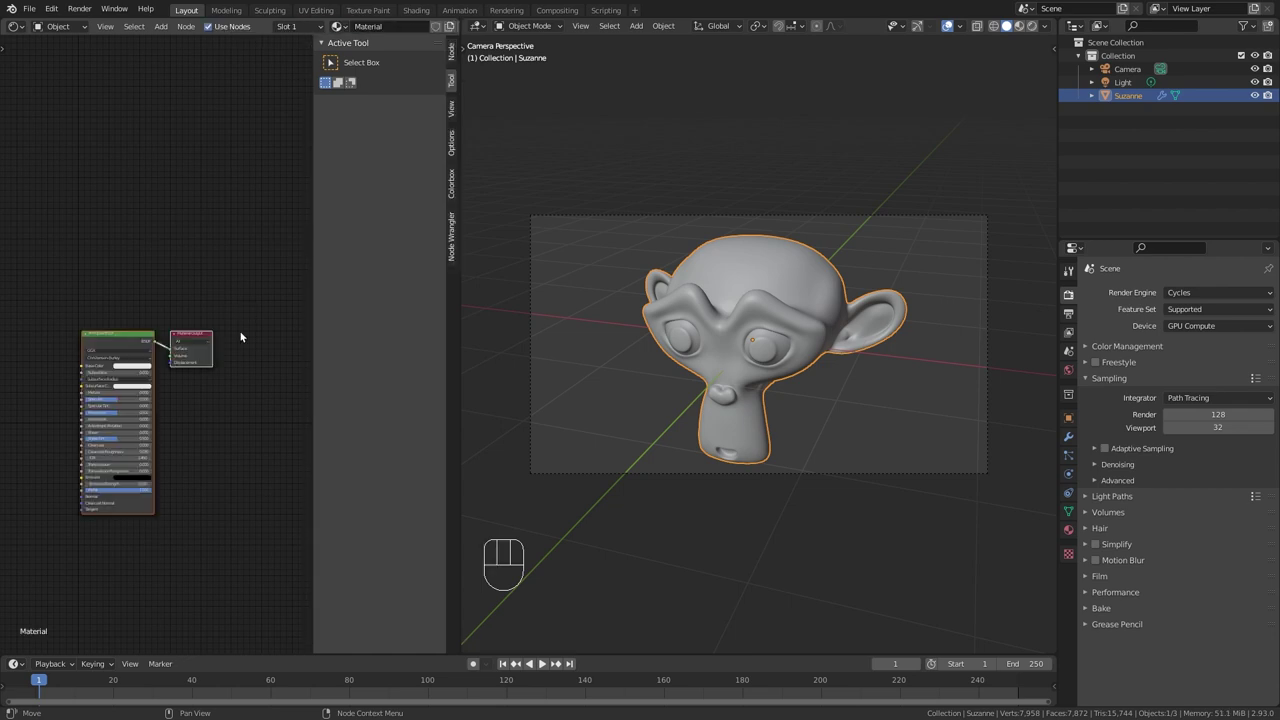
{"action": "key", "text": "n"}
{"action": "left_click_drag", "start_coordinate": [459, 283], "coordinate": [600, 283]}
{"action": "scroll", "coordinate": [250, 400], "scroll_direction": "up", "scroll_amount": 5}
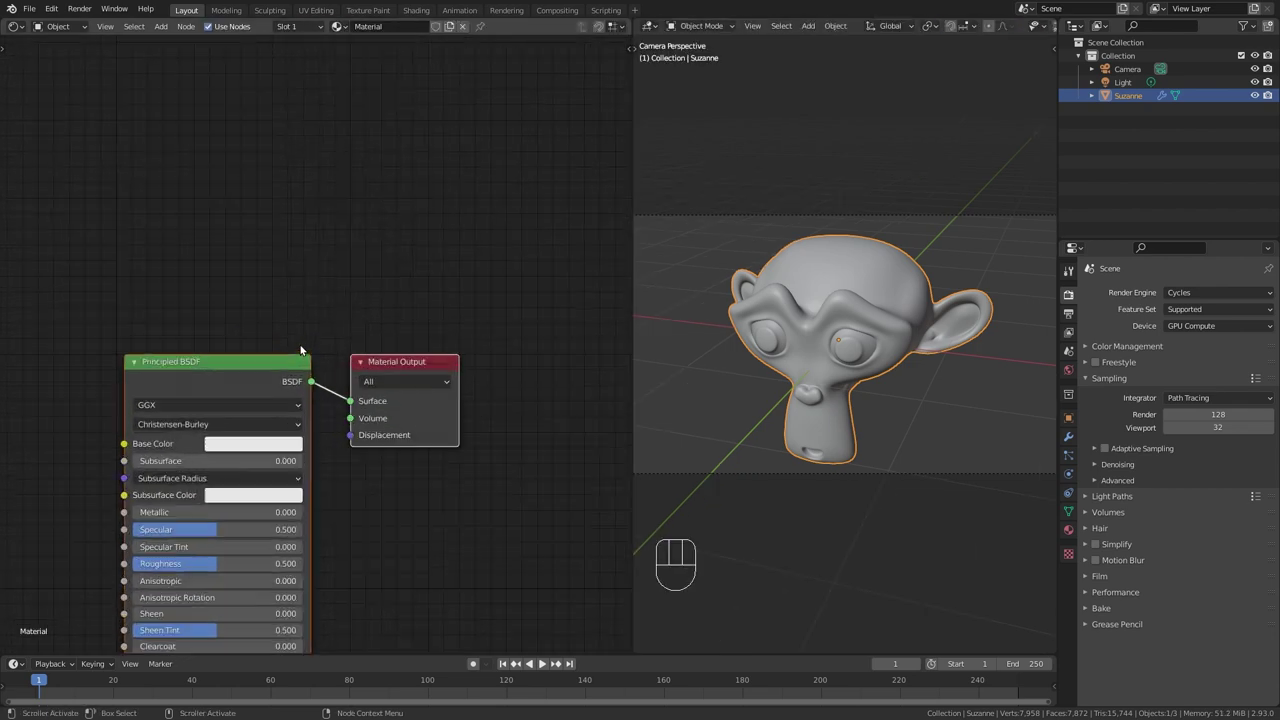
{"action": "middle_click_drag", "start_coordinate": [234, 97], "coordinate": [527, 90]}
Add a ColorRamp node from Quick Favorites at the graph's top left.
{"action": "key", "text": "q"}
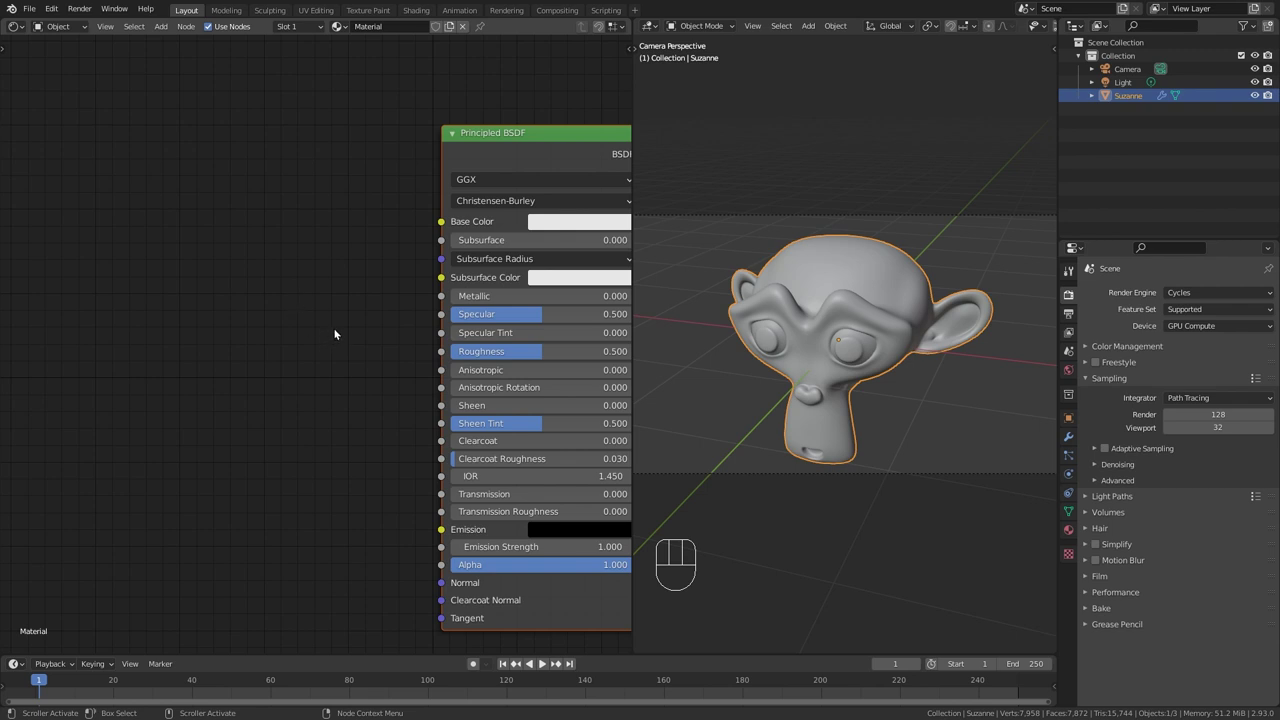
{"action": "key", "text": "q"}
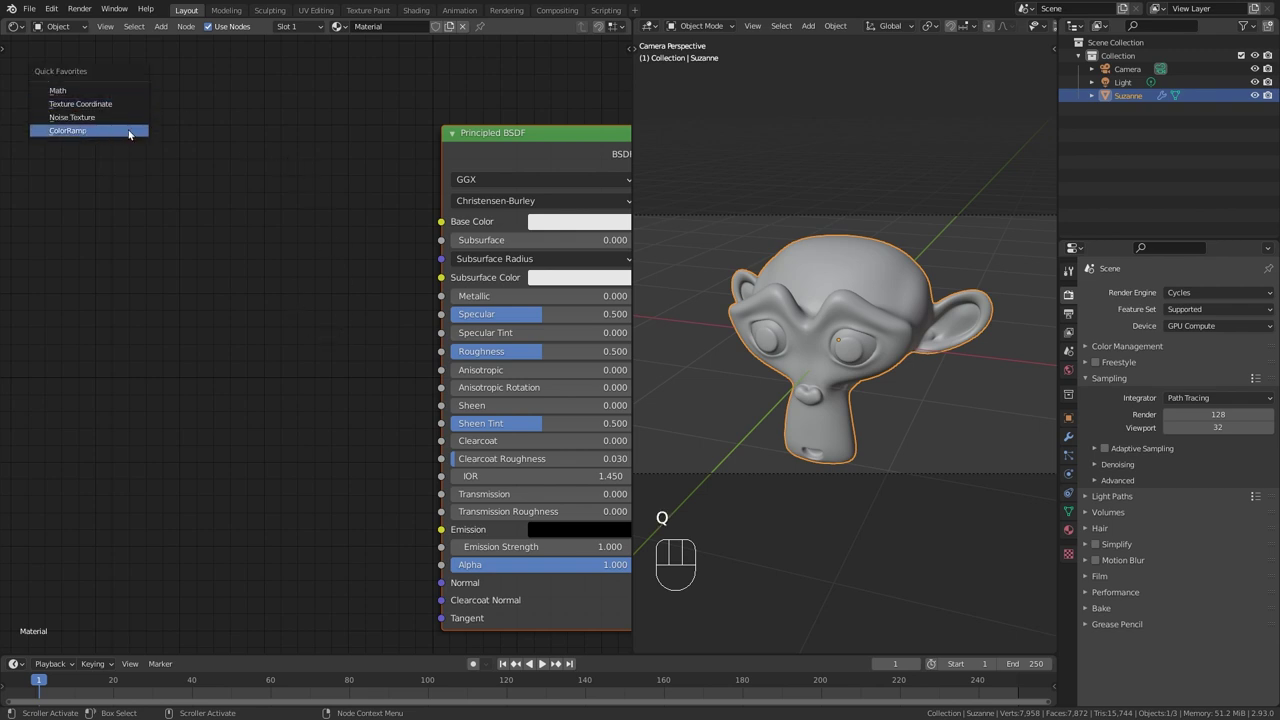
{"action": "left_click", "coordinate": [129, 134]}
{"action": "left_click", "coordinate": [149, 130]}
{"action": "scroll", "coordinate": [358, 426], "scroll_direction": "down", "scroll_amount": 2}
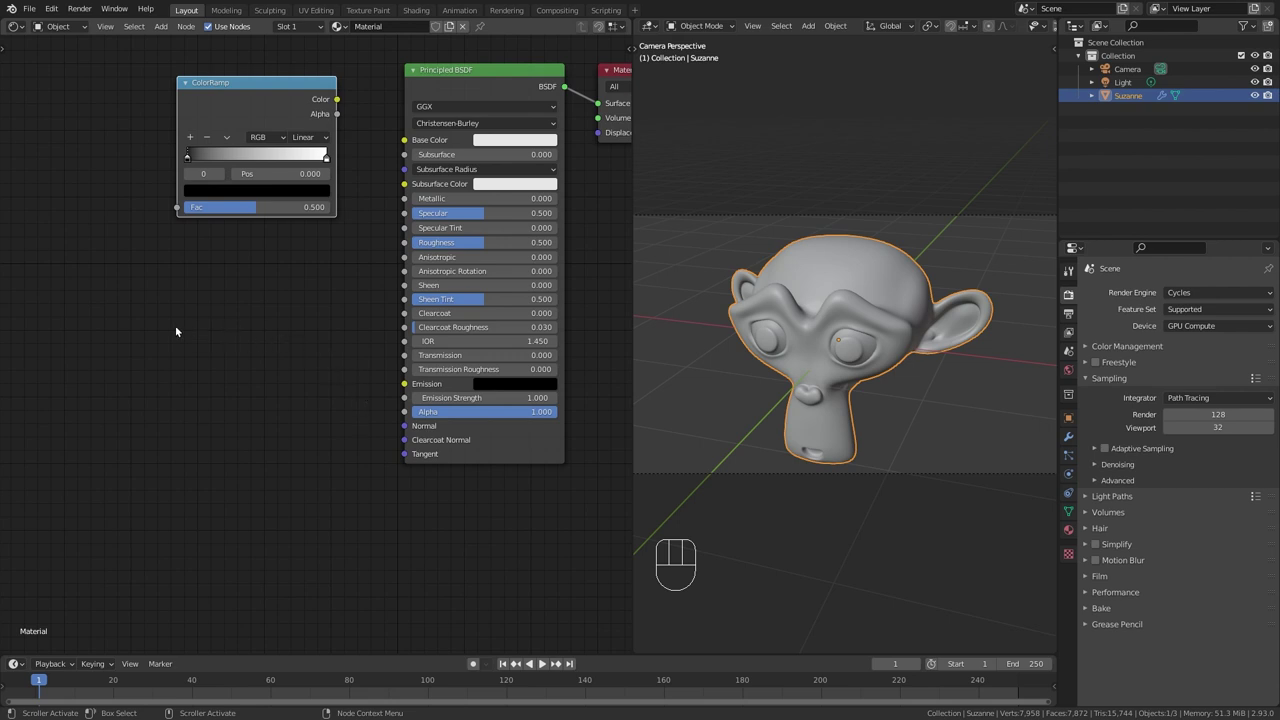
Save Diffuse BSDF as a favourite, then place a Diffuse BSDF node below the ColorRamp.
{"action": "key", "text": "shift+a"}
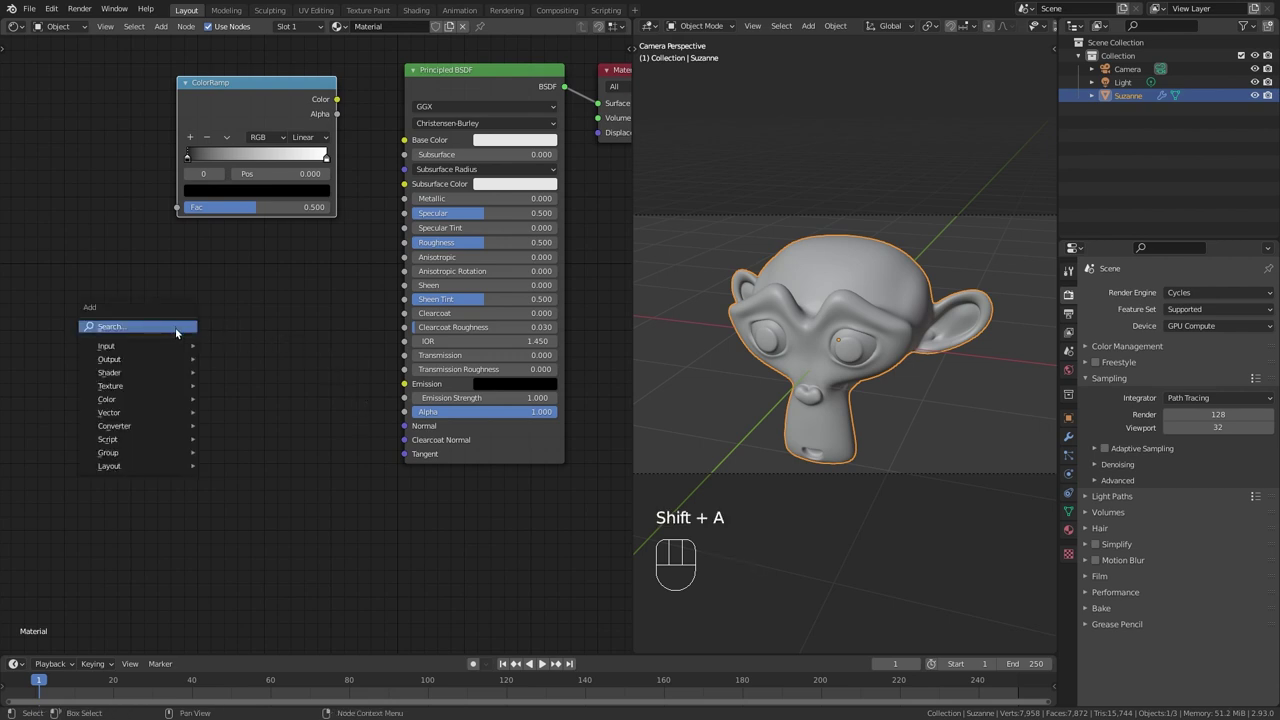
{"action": "mouse_move", "coordinate": [162, 372]}
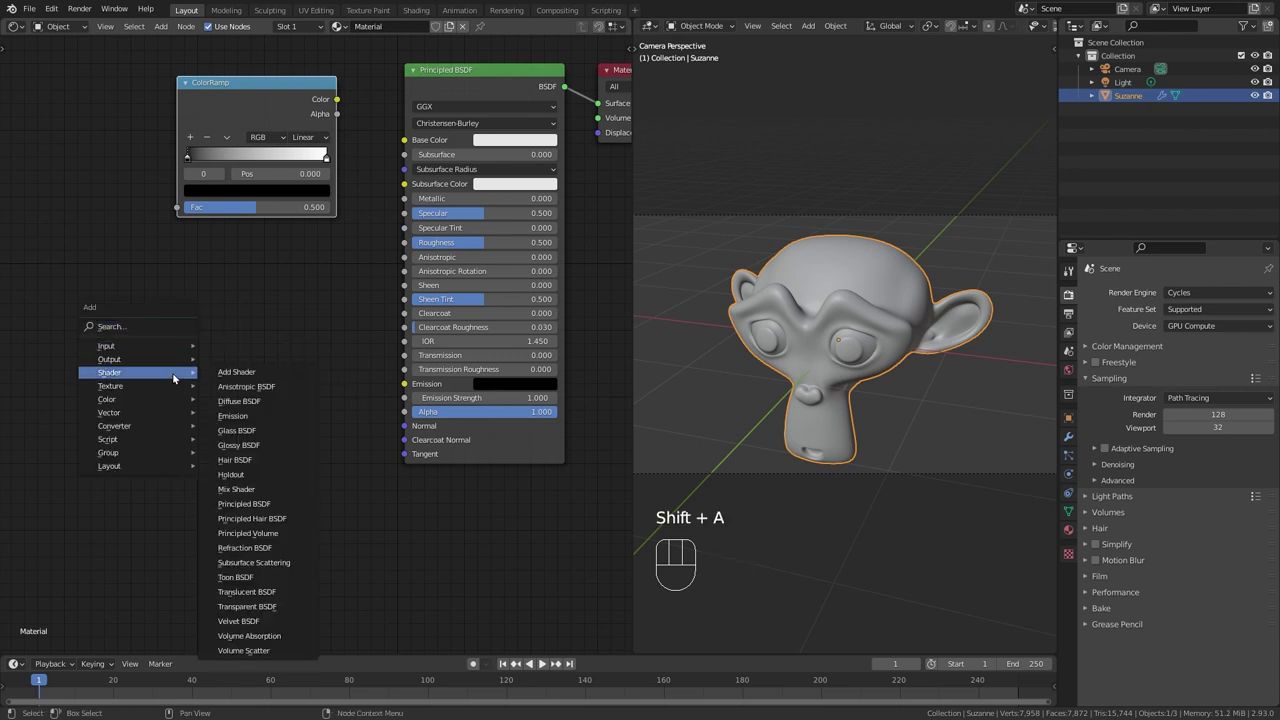
{"action": "right_click", "coordinate": [260, 401]}
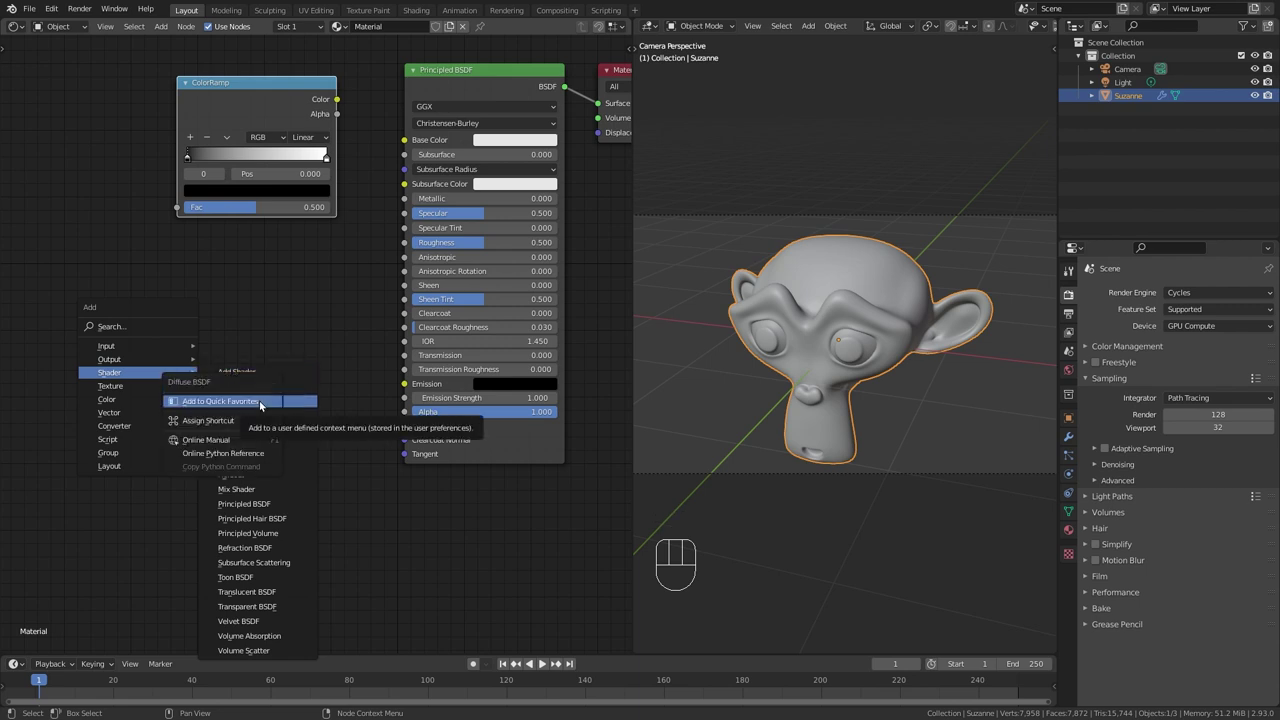
{"action": "key", "text": "Escape"}
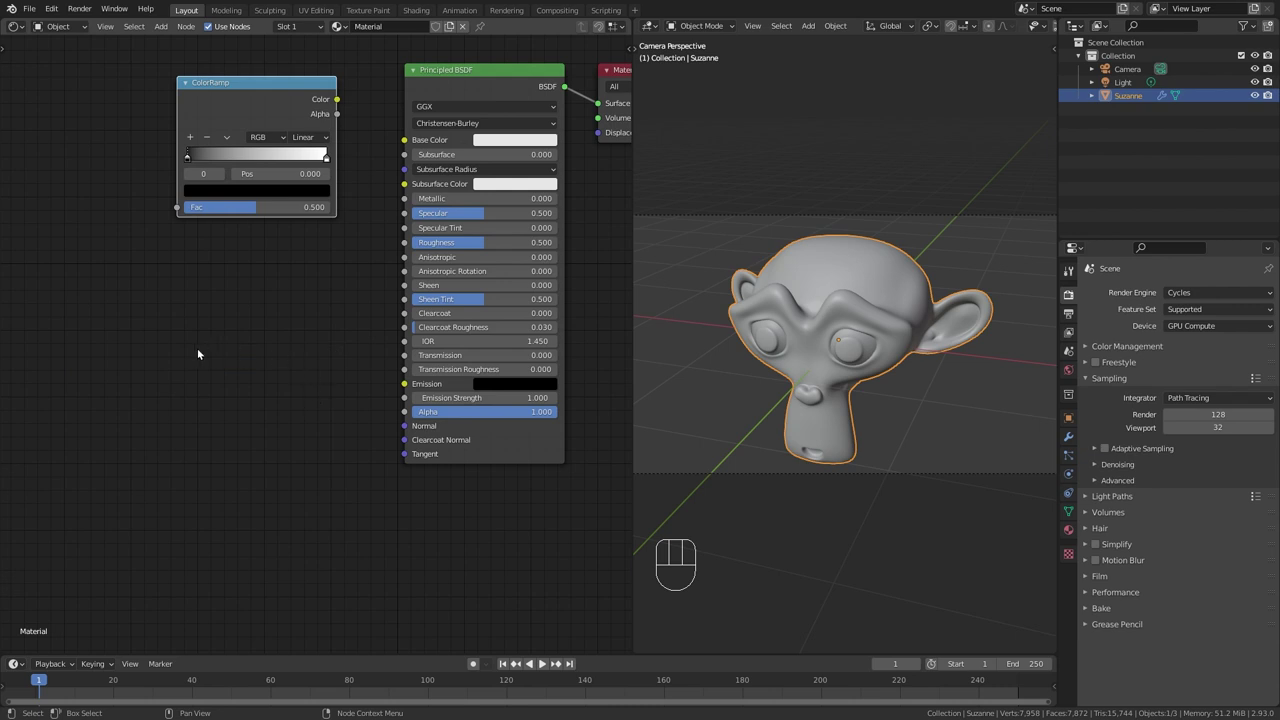
{"action": "key", "text": "q"}
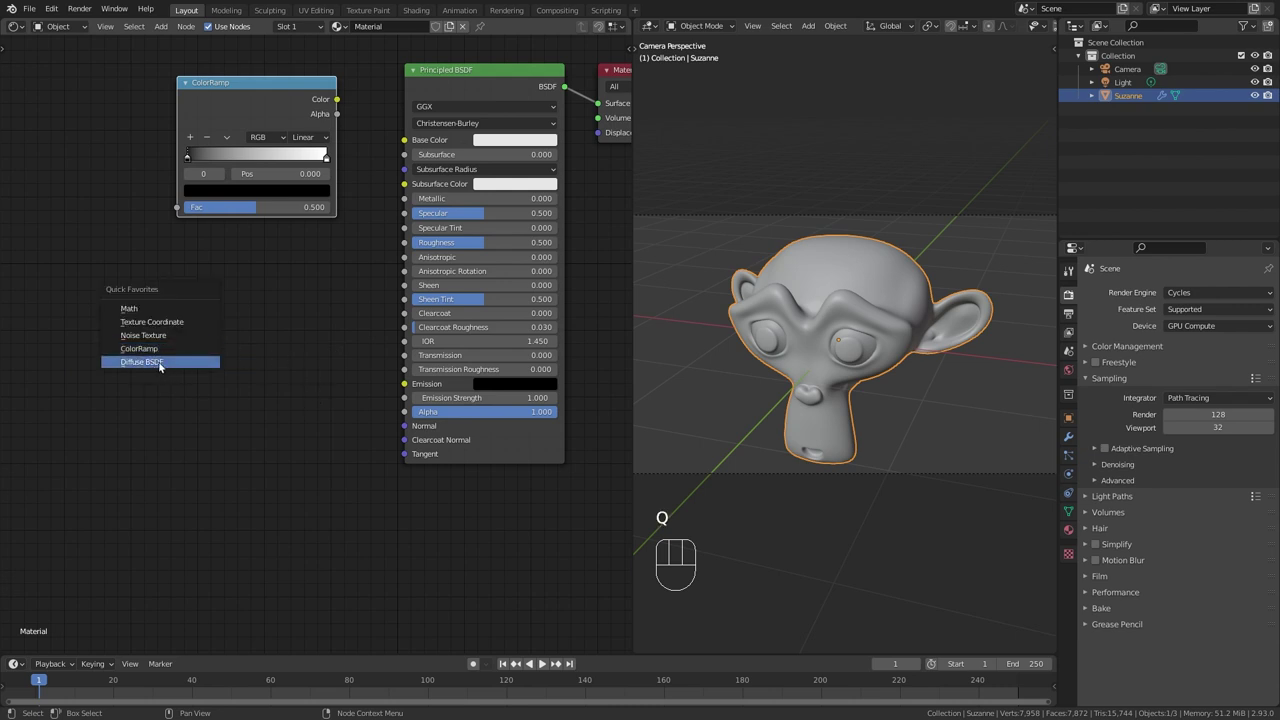
{"action": "left_click", "coordinate": [172, 365]}
{"action": "left_click", "coordinate": [208, 343]}
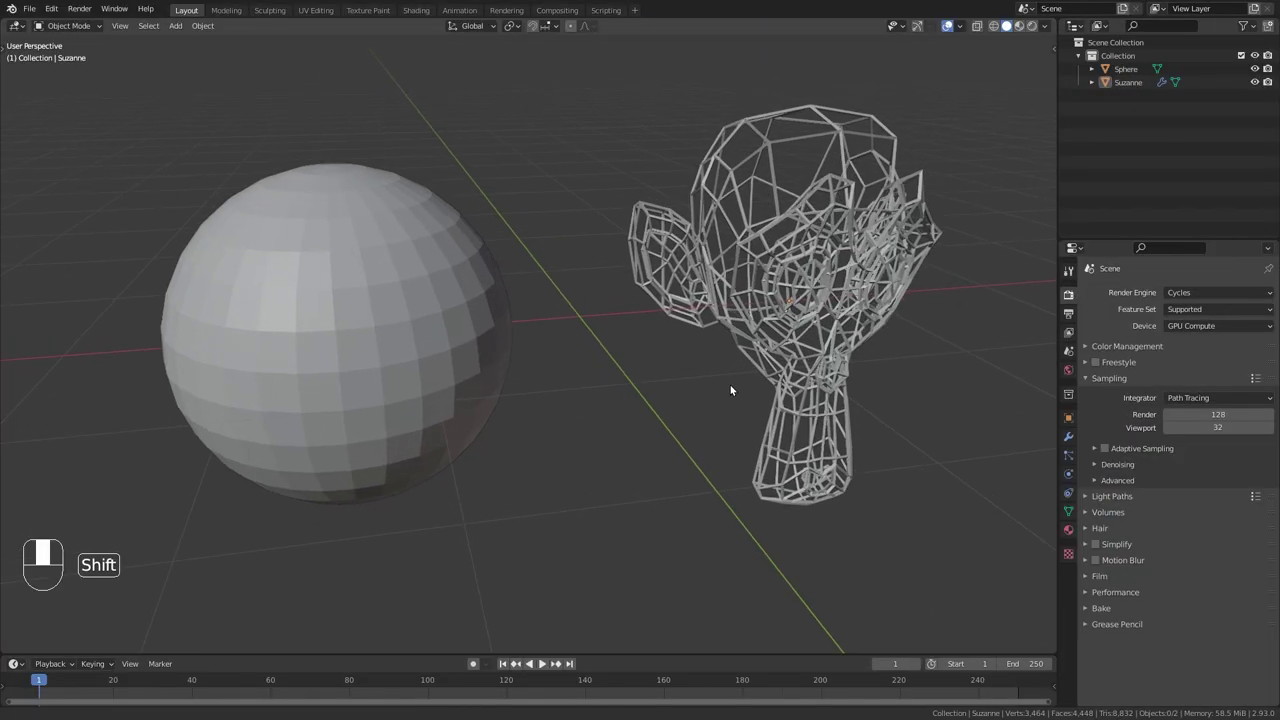
Inspect Suzanne's modifier stack with its SimpleDeform and Wireframe modifiers.
{"action": "left_click", "coordinate": [373, 406]}
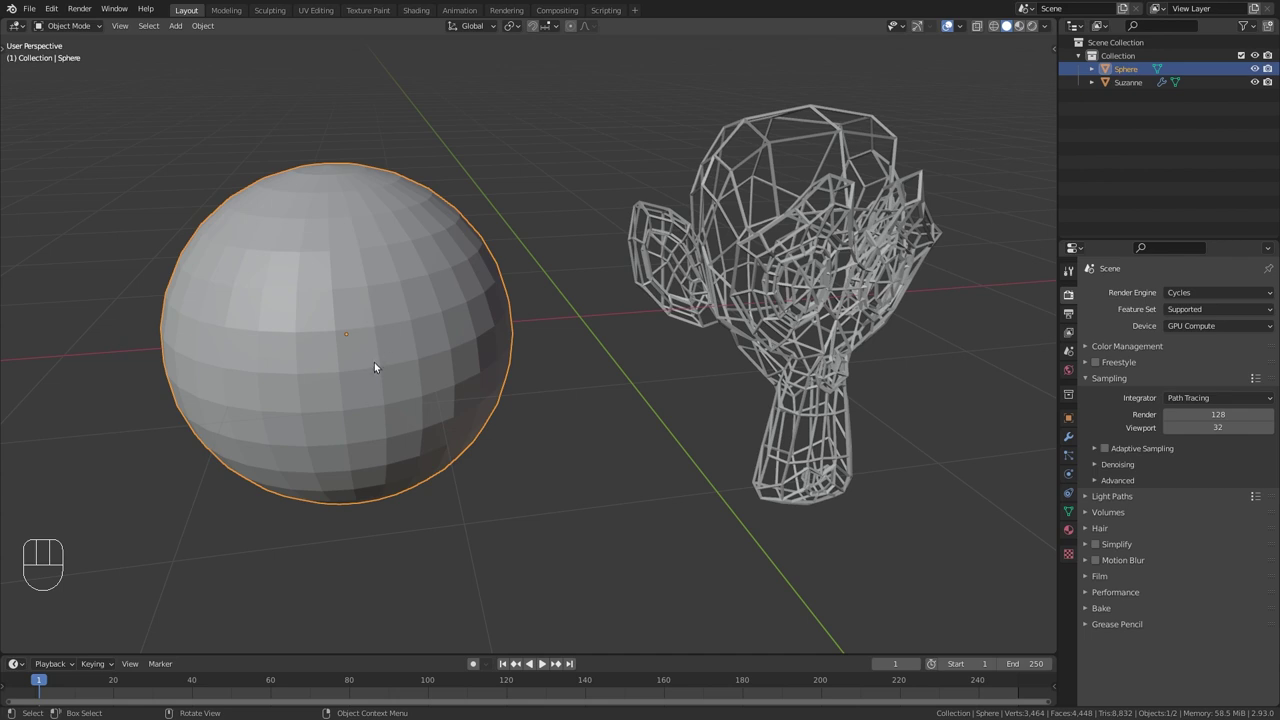
{"action": "left_click", "coordinate": [787, 286]}
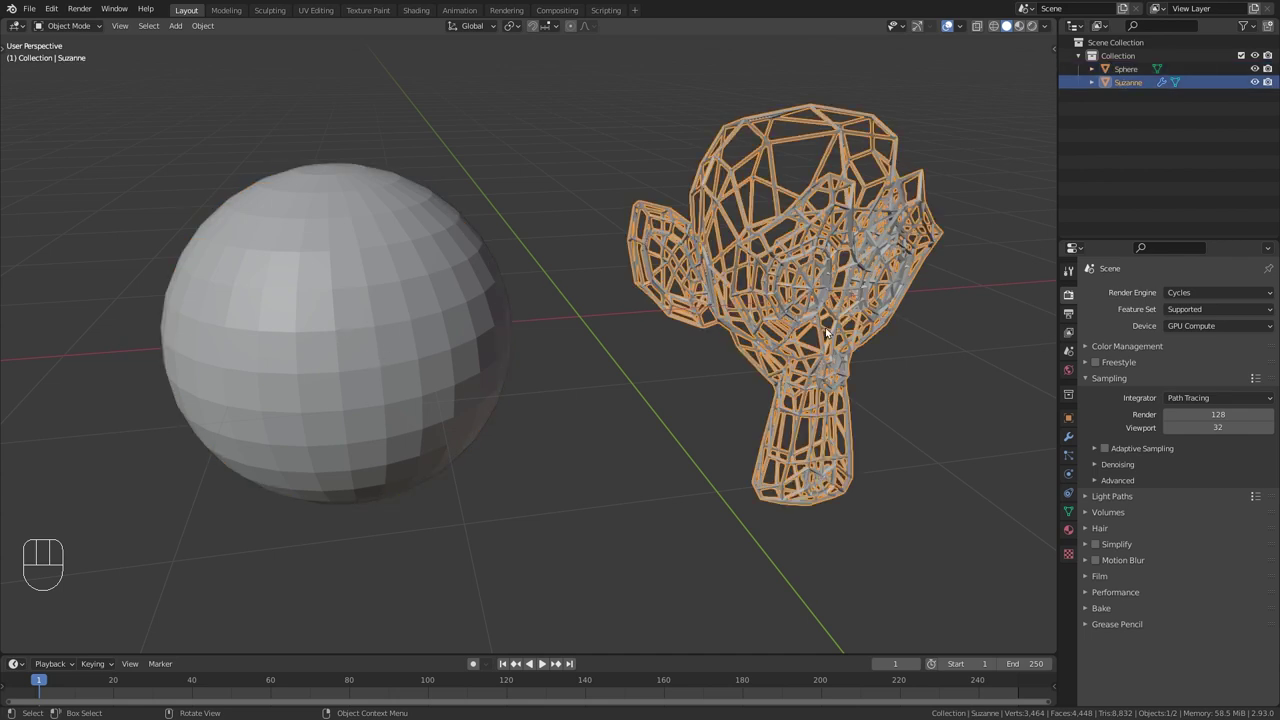
{"action": "left_click", "coordinate": [1068, 436]}
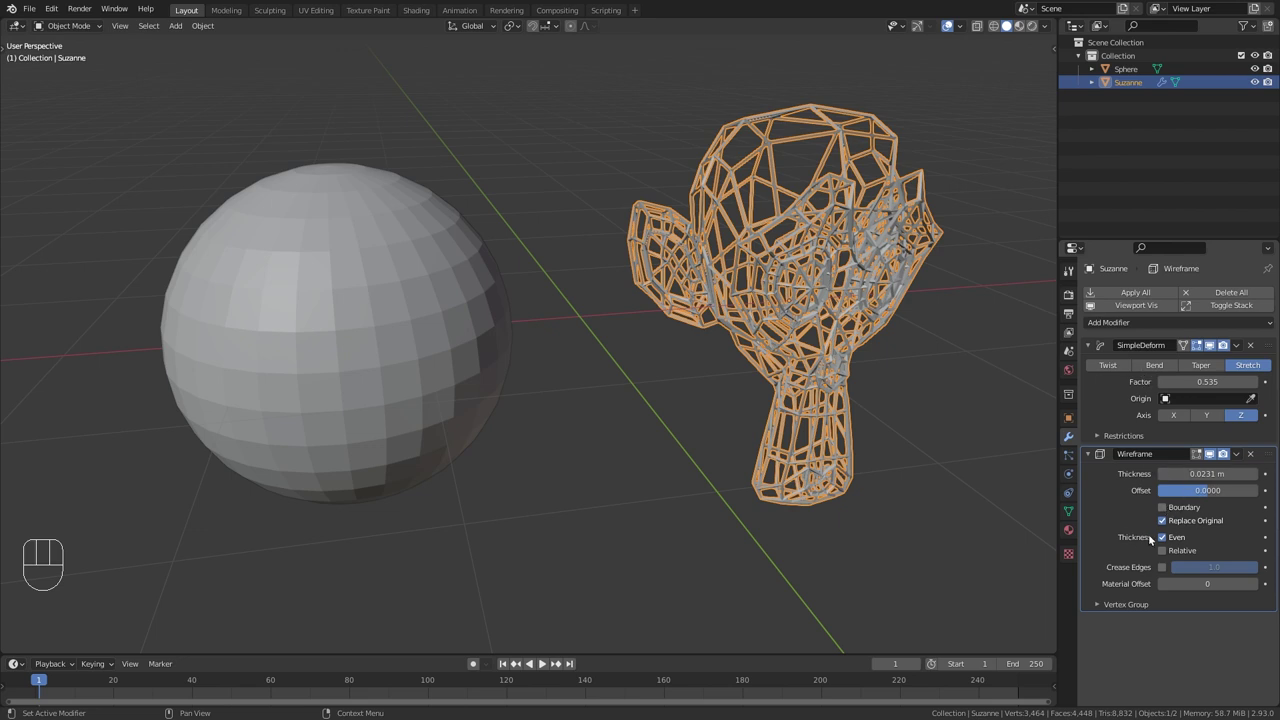
{"action": "left_click", "coordinate": [634, 371]}
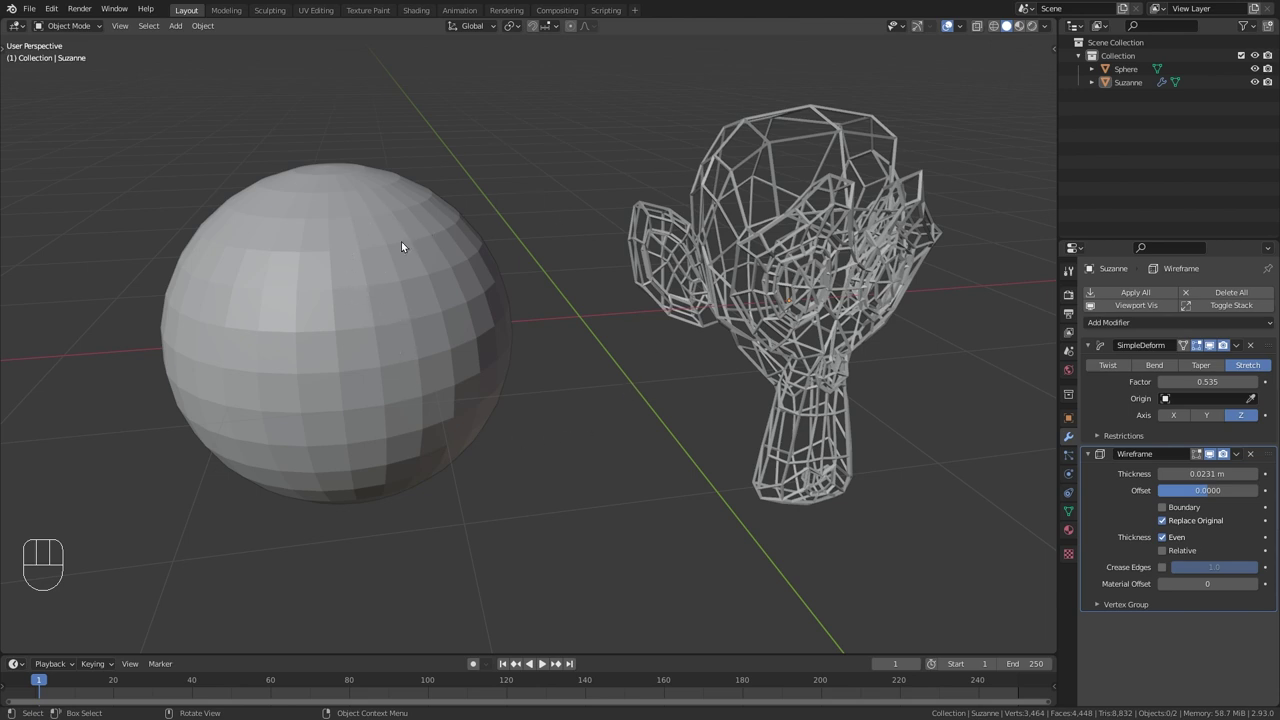
With the sphere selected and Suzanne active, use Ctrl+L Copy Modifiers onto the sphere.
{"action": "left_click", "coordinate": [286, 306]}
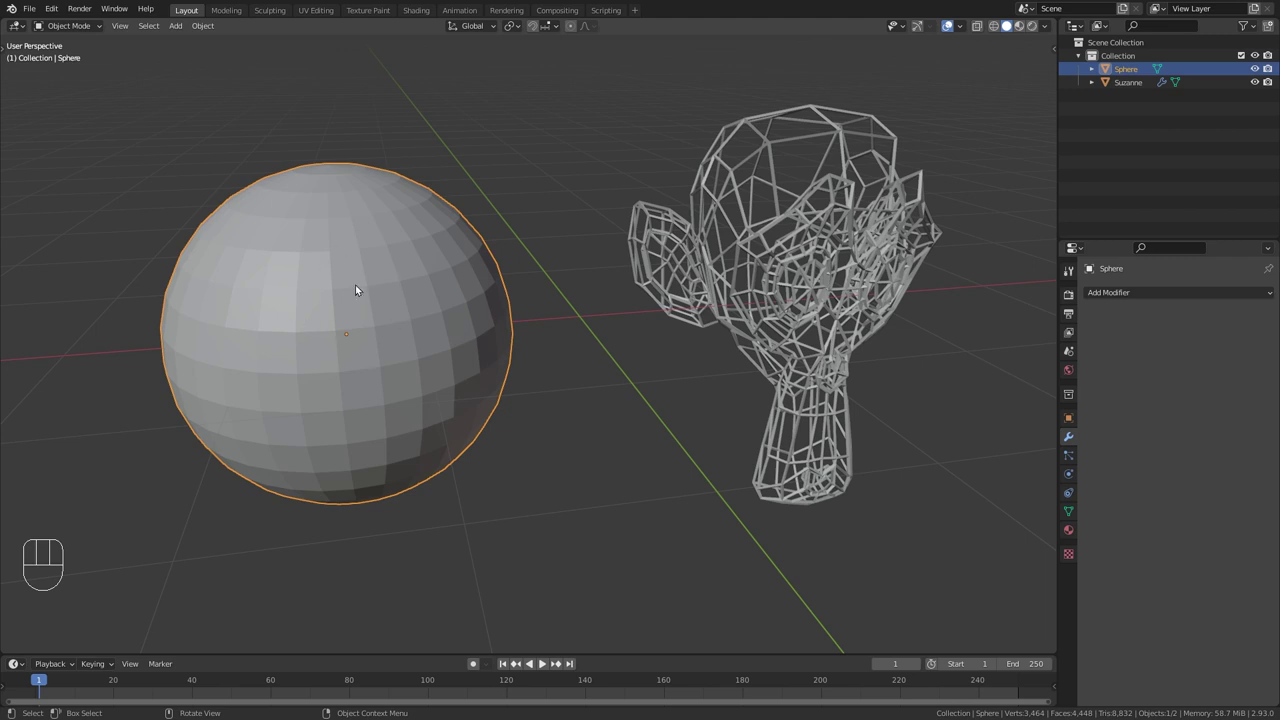
{"action": "key", "text": "shift"}
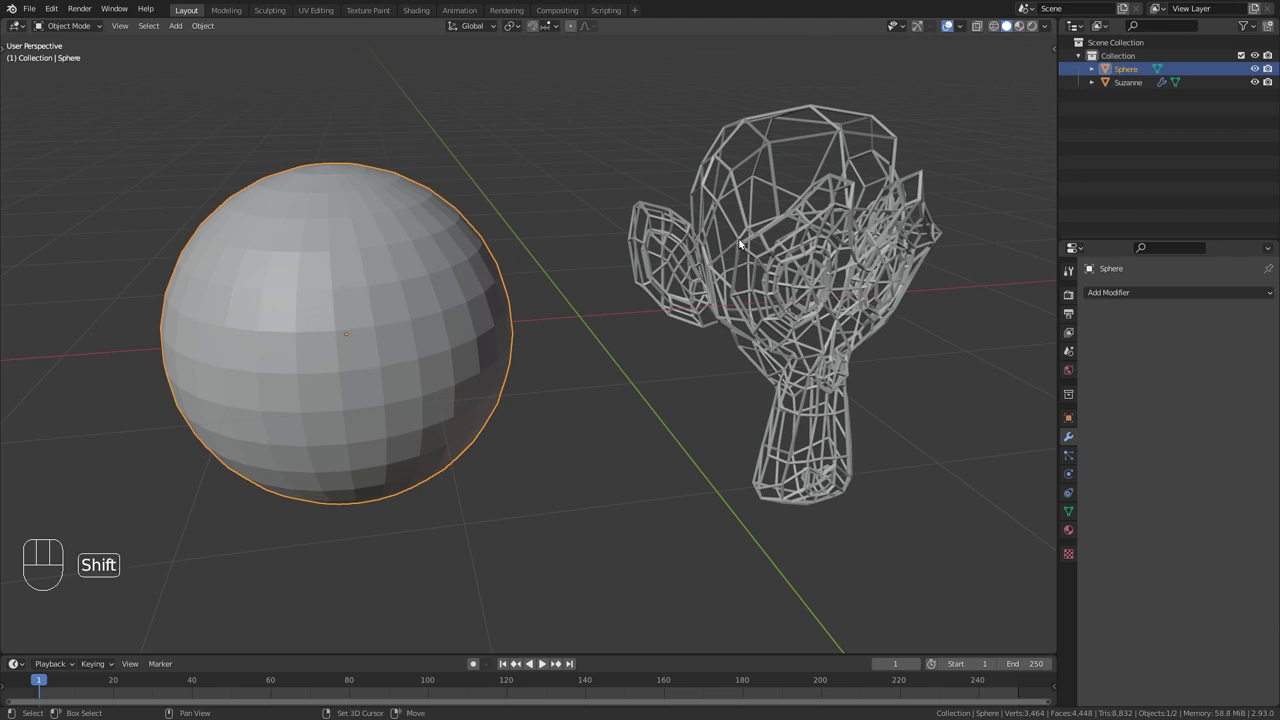
{"action": "left_click", "coordinate": [740, 244], "text": "shift"}
{"action": "key", "text": "ctrl"}
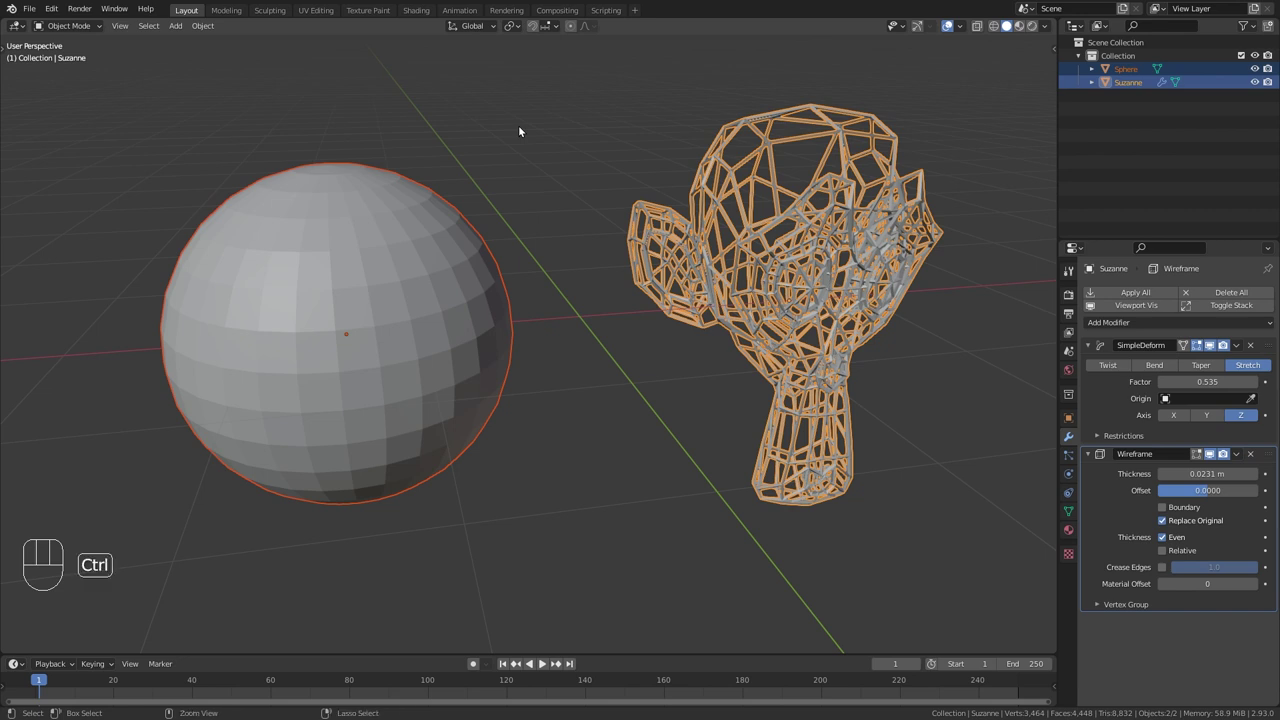
{"action": "key", "text": "ctrl+l"}
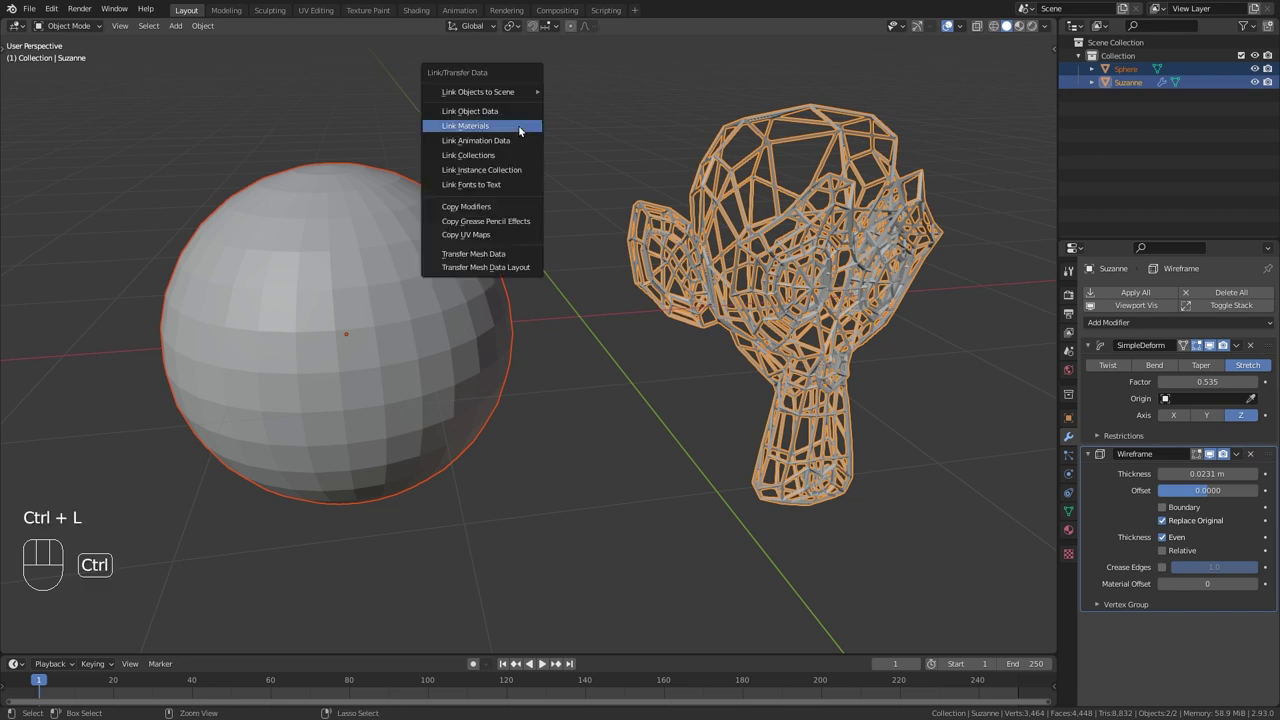
{"action": "left_click", "coordinate": [509, 207]}
{"action": "left_click", "coordinate": [359, 243]}
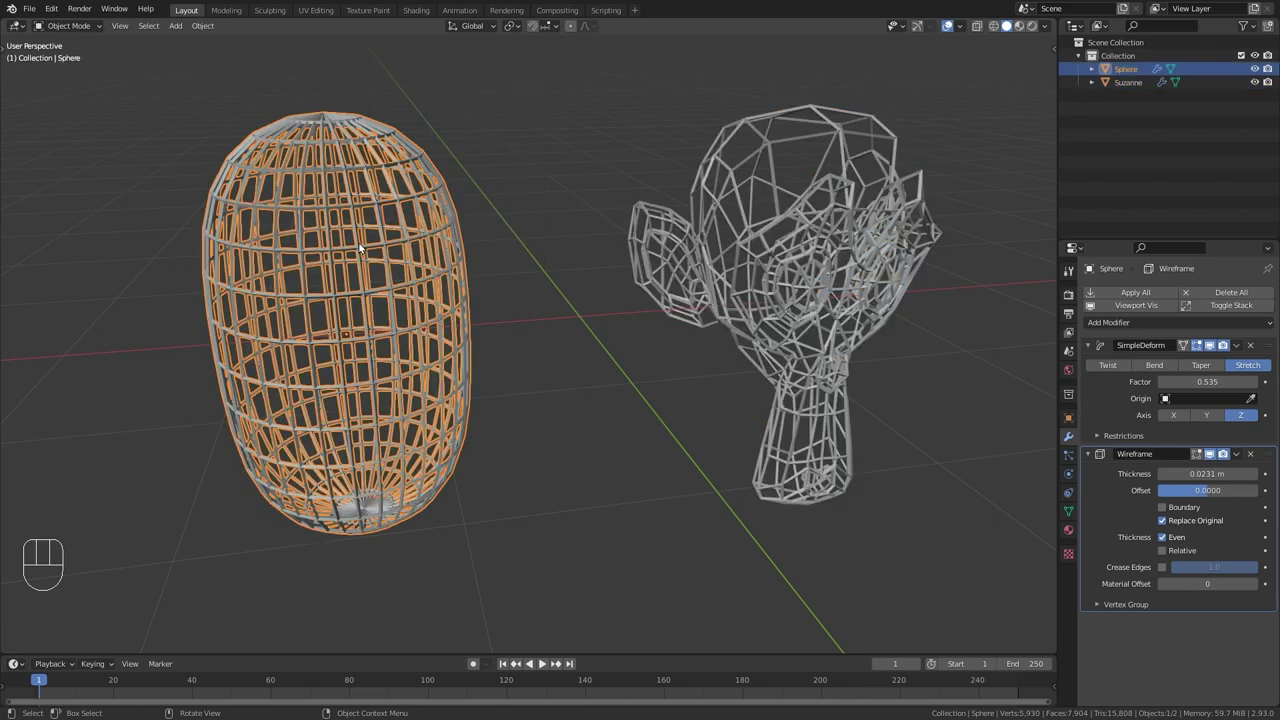
{"action": "left_click", "coordinate": [829, 281]}
{"action": "left_click", "coordinate": [1004, 304]}
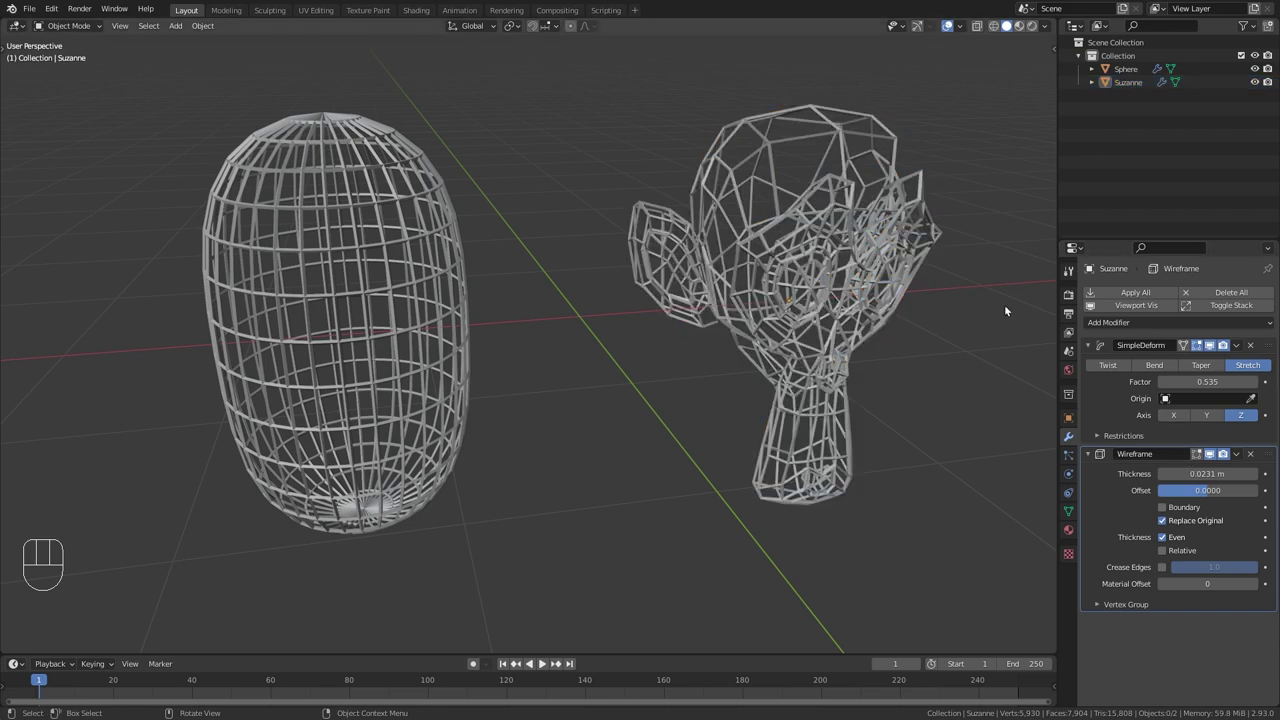
Switch to Material Preview and show the sphere's Red material settings.
{"action": "left_click", "coordinate": [1018, 27]}
{"action": "middle_click_drag", "start_coordinate": [720, 272], "coordinate": [712, 266]}
{"action": "left_click", "coordinate": [432, 251]}
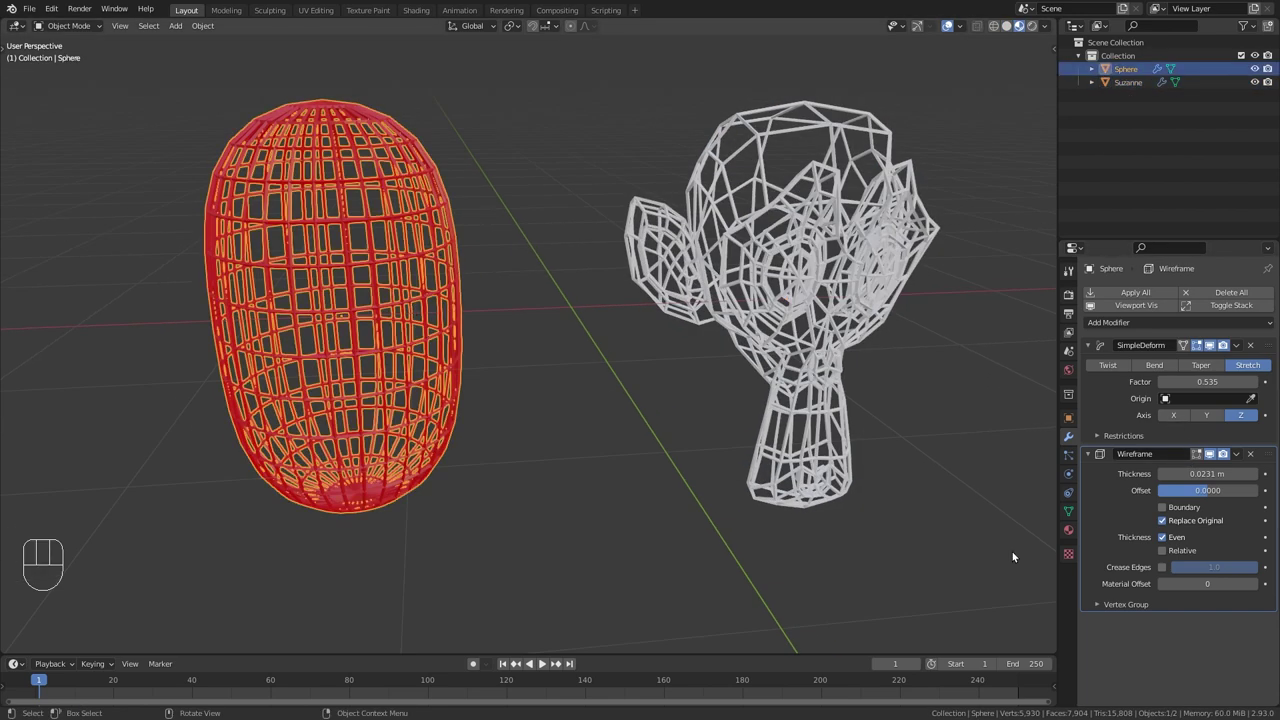
{"action": "left_click", "coordinate": [1068, 531]}
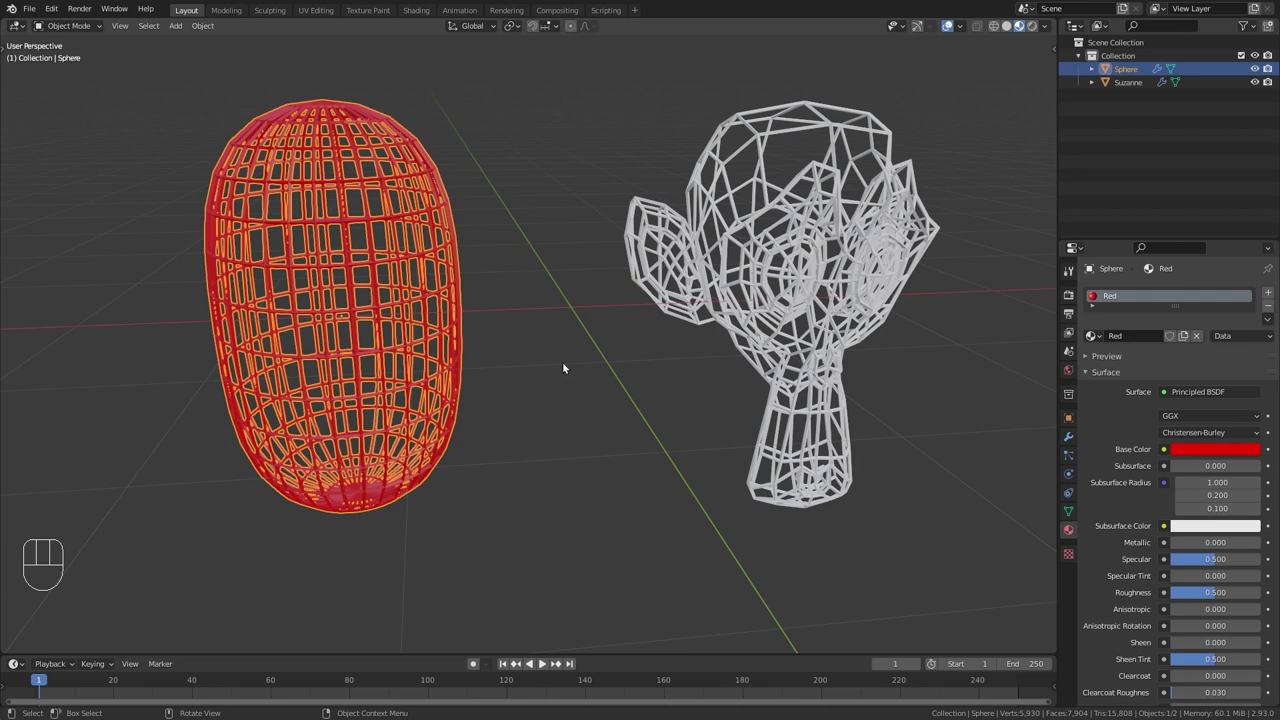
Link the sphere's Red material to Suzanne and shift its base colour to blue.
{"action": "left_click", "coordinate": [757, 243]}
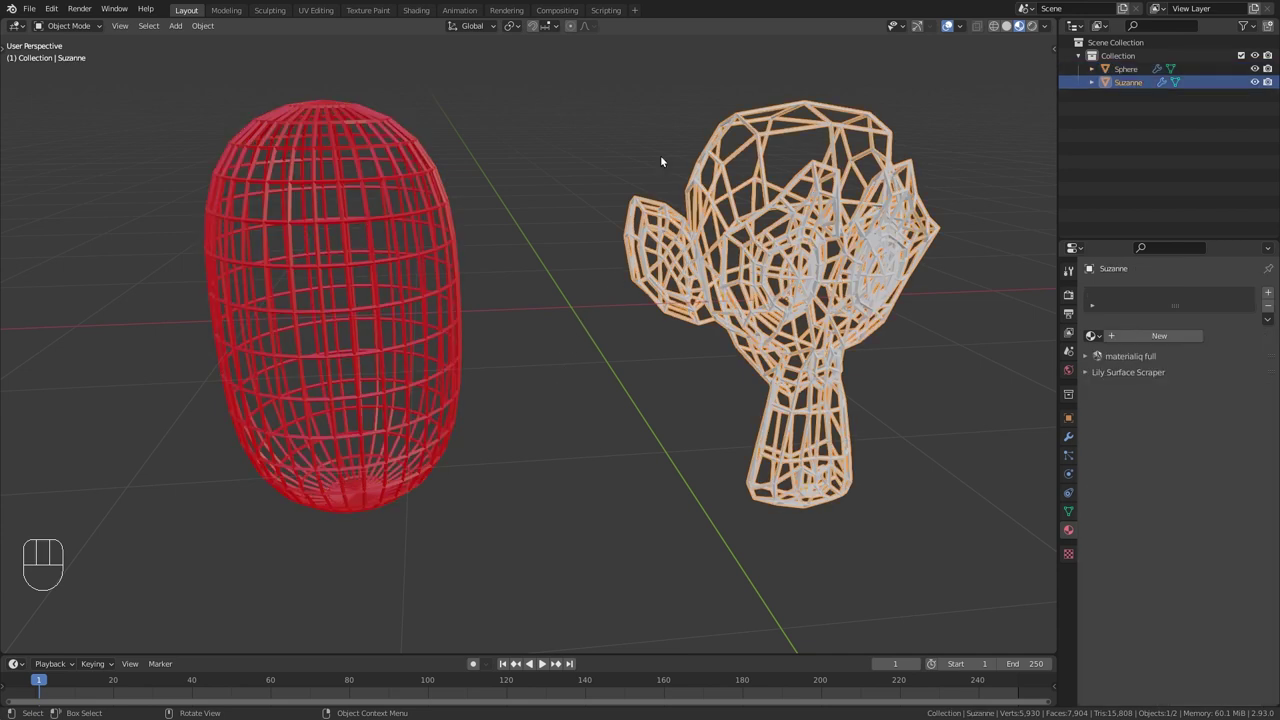
{"action": "left_click", "coordinate": [344, 222], "text": "shift"}
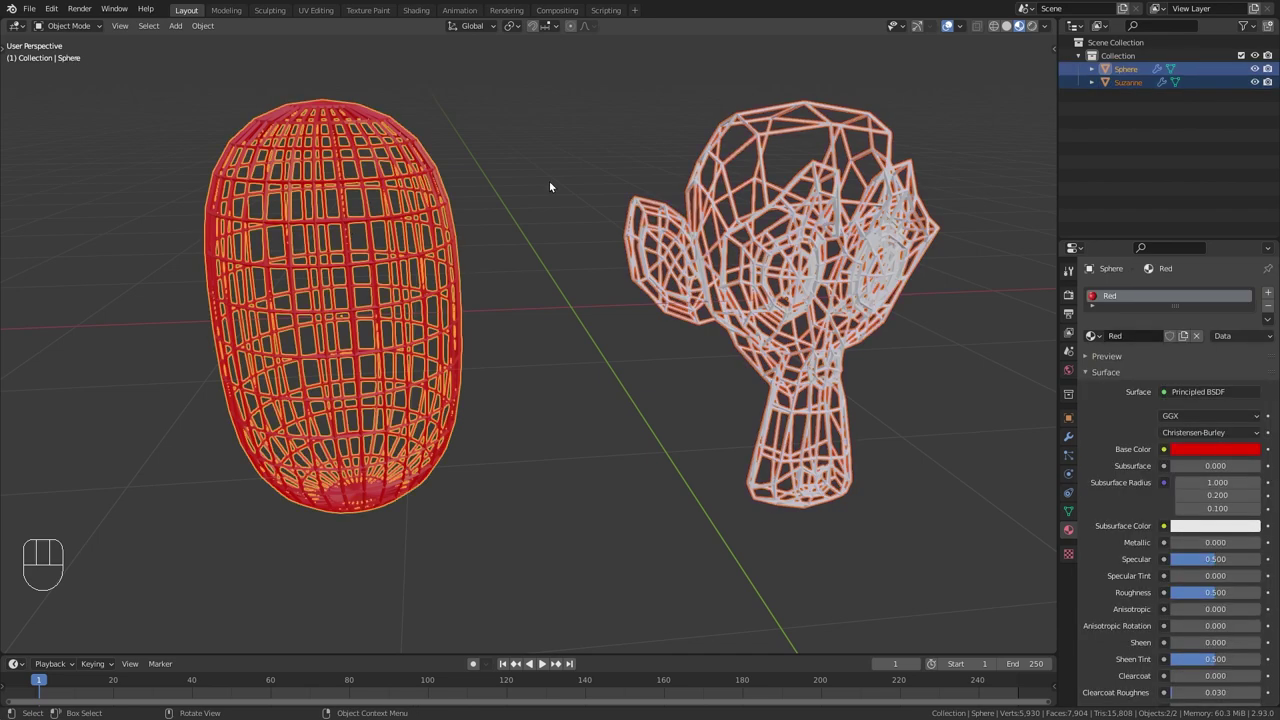
{"action": "key", "text": "ctrl+l"}
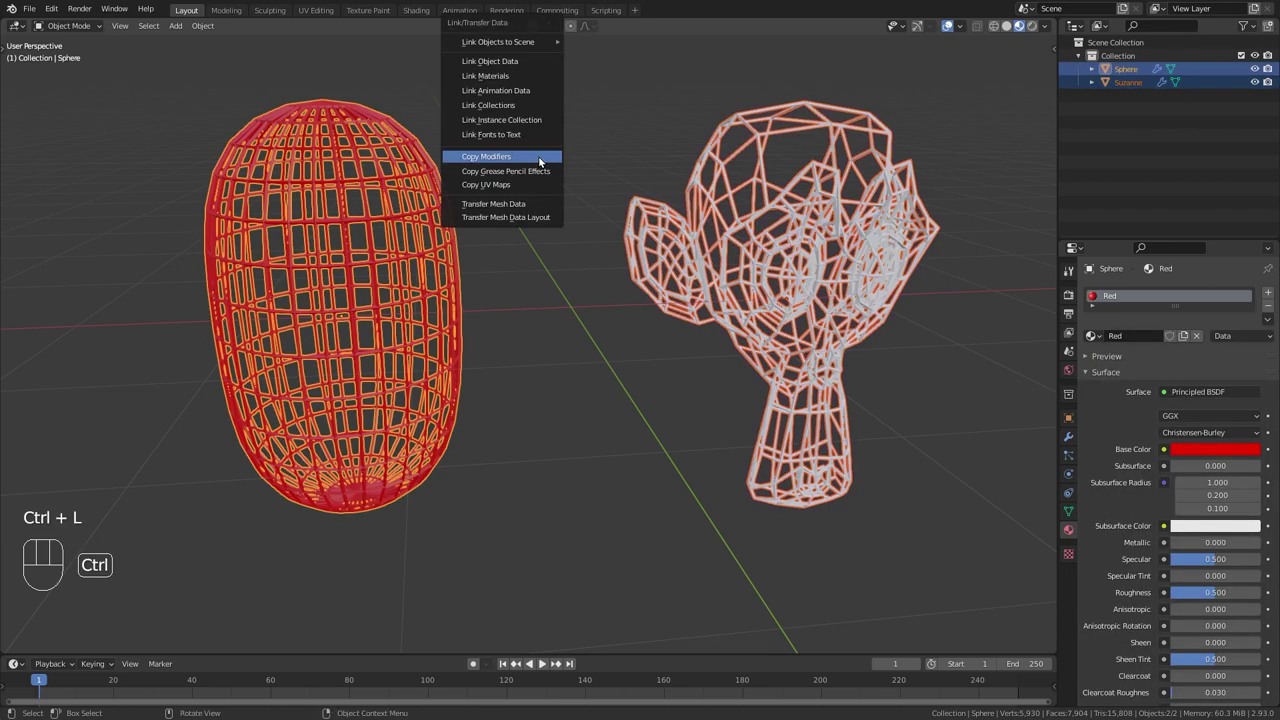
{"action": "left_click", "coordinate": [509, 77]}
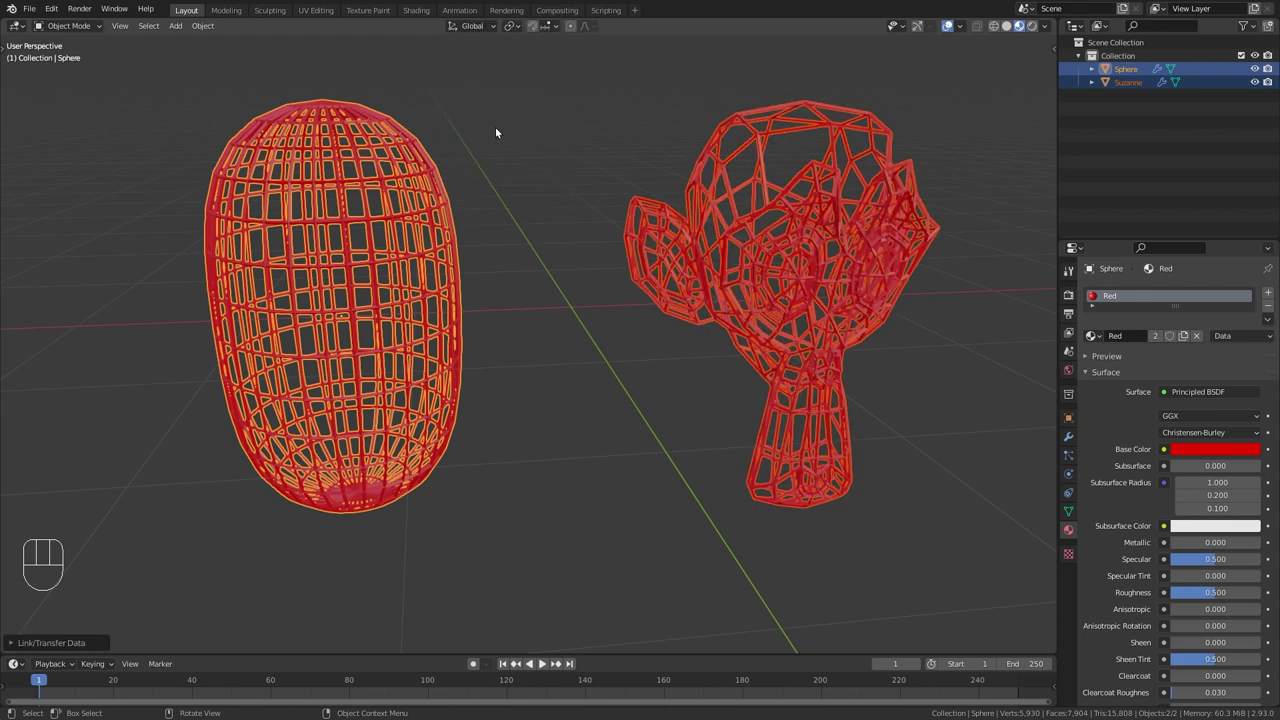
{"action": "left_click", "coordinate": [495, 127]}
{"action": "left_click", "coordinate": [1192, 450]}
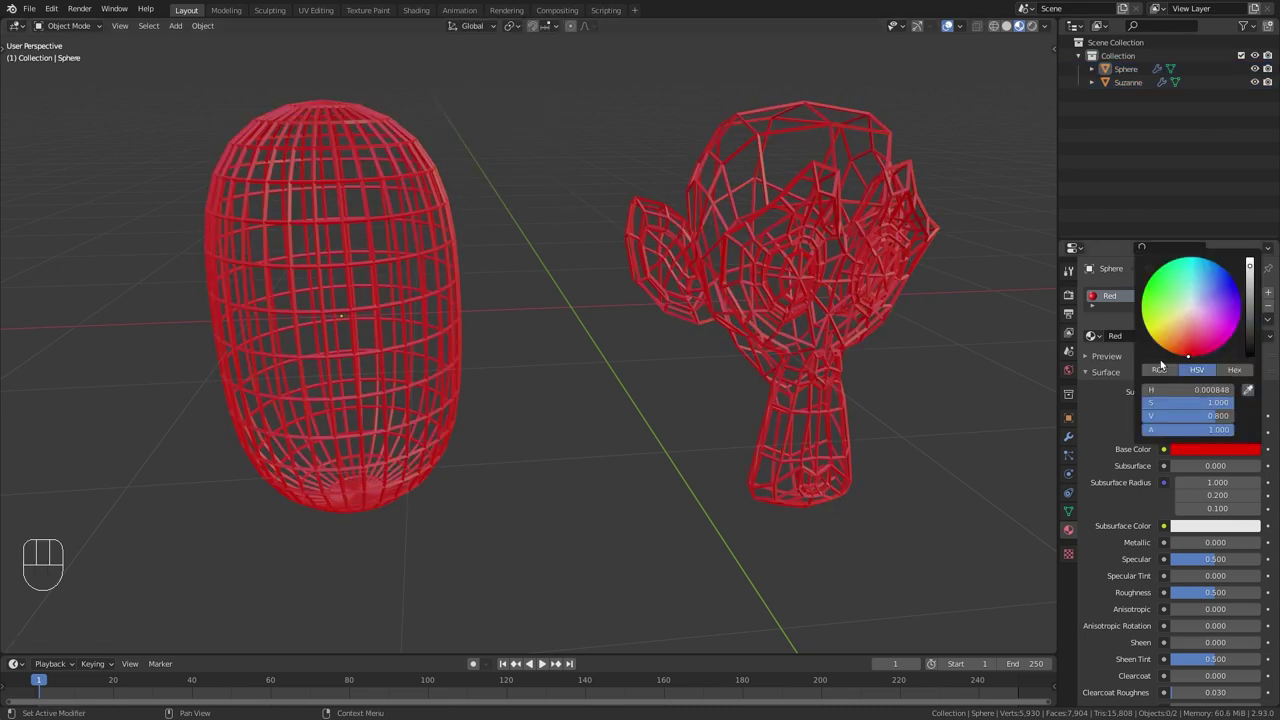
{"action": "left_click_drag", "start_coordinate": [1188, 352], "coordinate": [1228, 276]}
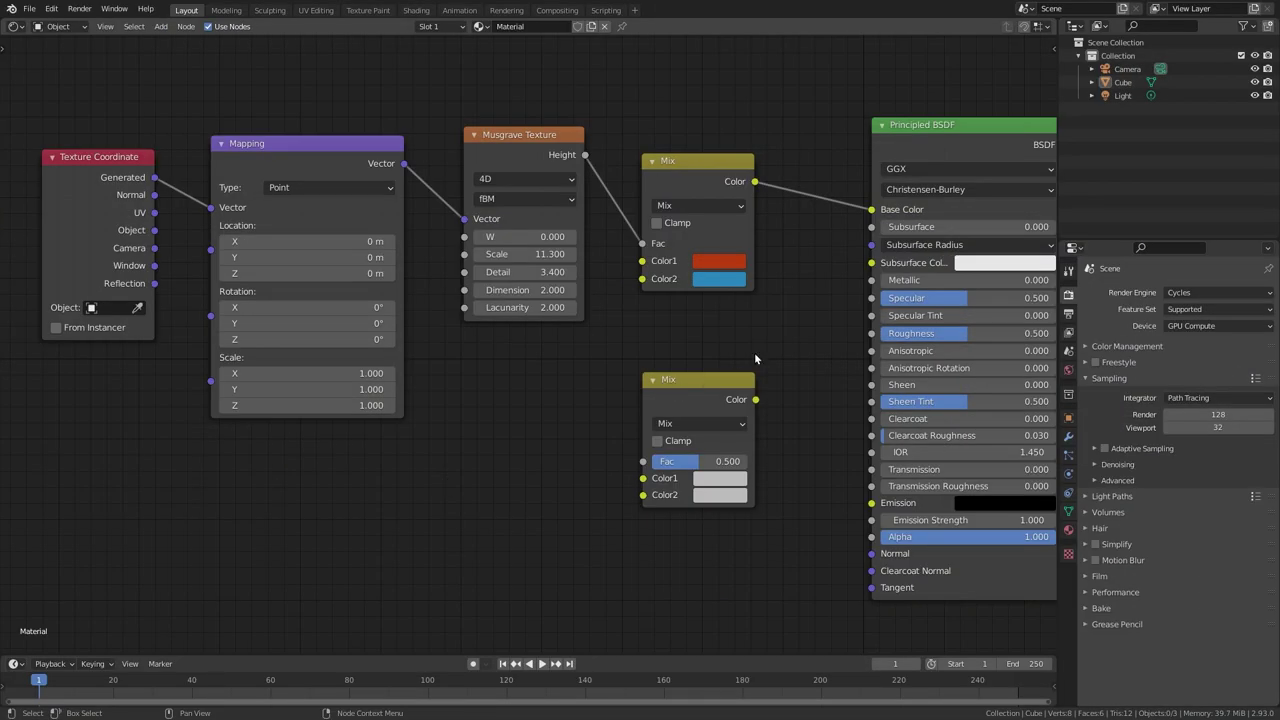
Zoom in on the Mix nodes and copy the upper red swatch's hex code BC3E0E.
{"action": "scroll", "coordinate": [760, 350], "scroll_direction": "up", "scroll_amount": 1}
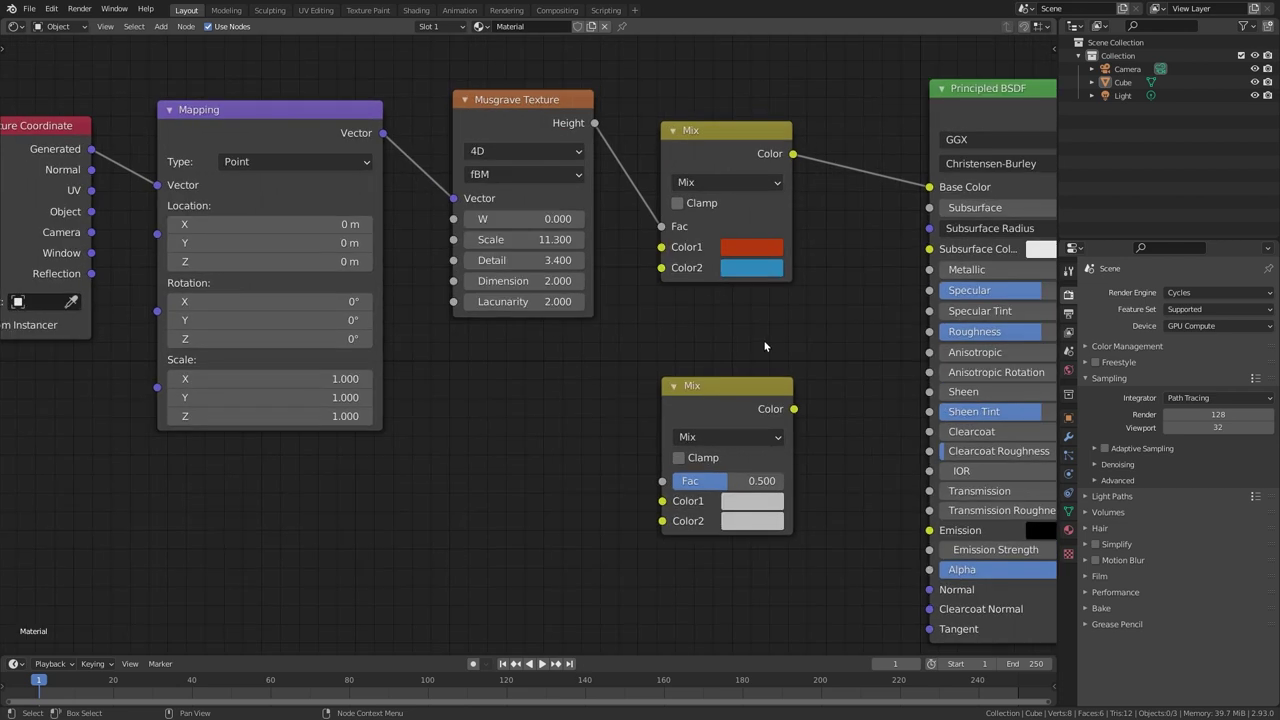
{"action": "middle_click_drag", "start_coordinate": [768, 347], "coordinate": [584, 370]}
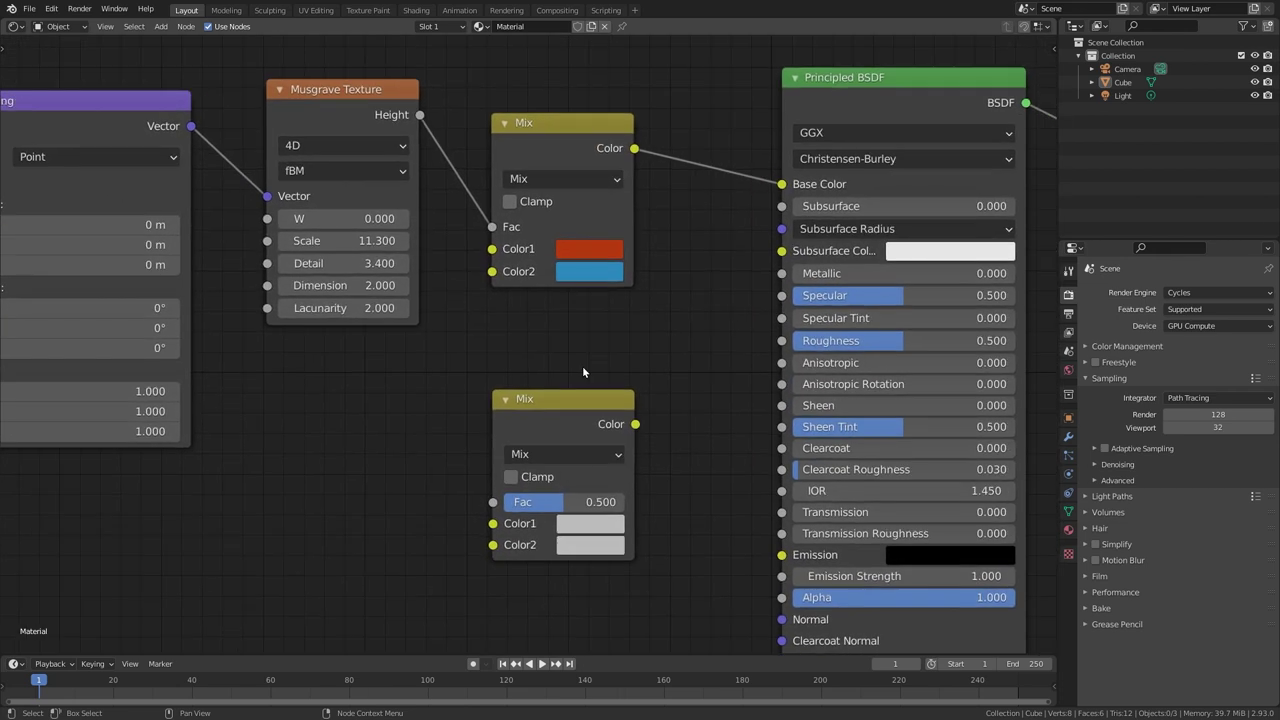
{"action": "left_click", "coordinate": [590, 251]}
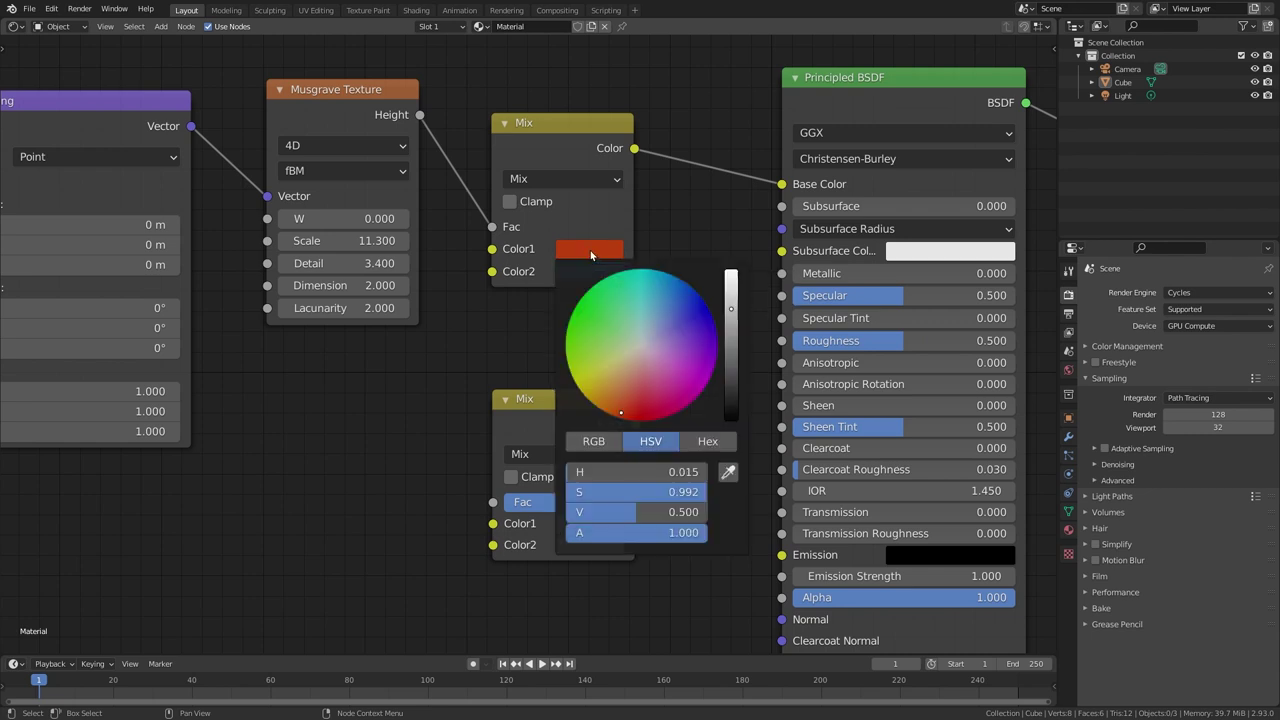
{"action": "left_click", "coordinate": [707, 441]}
{"action": "left_click", "coordinate": [648, 471]}
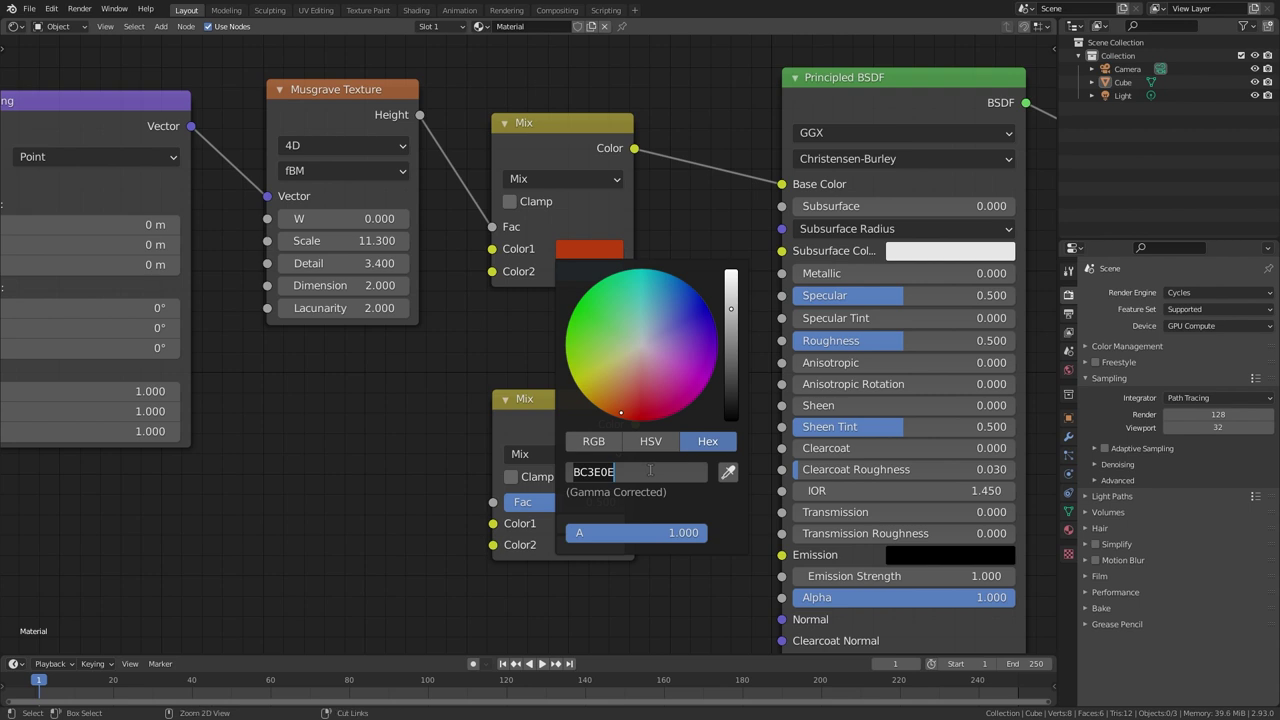
{"action": "key", "text": "ctrl+c"}
{"action": "key", "text": "Return"}
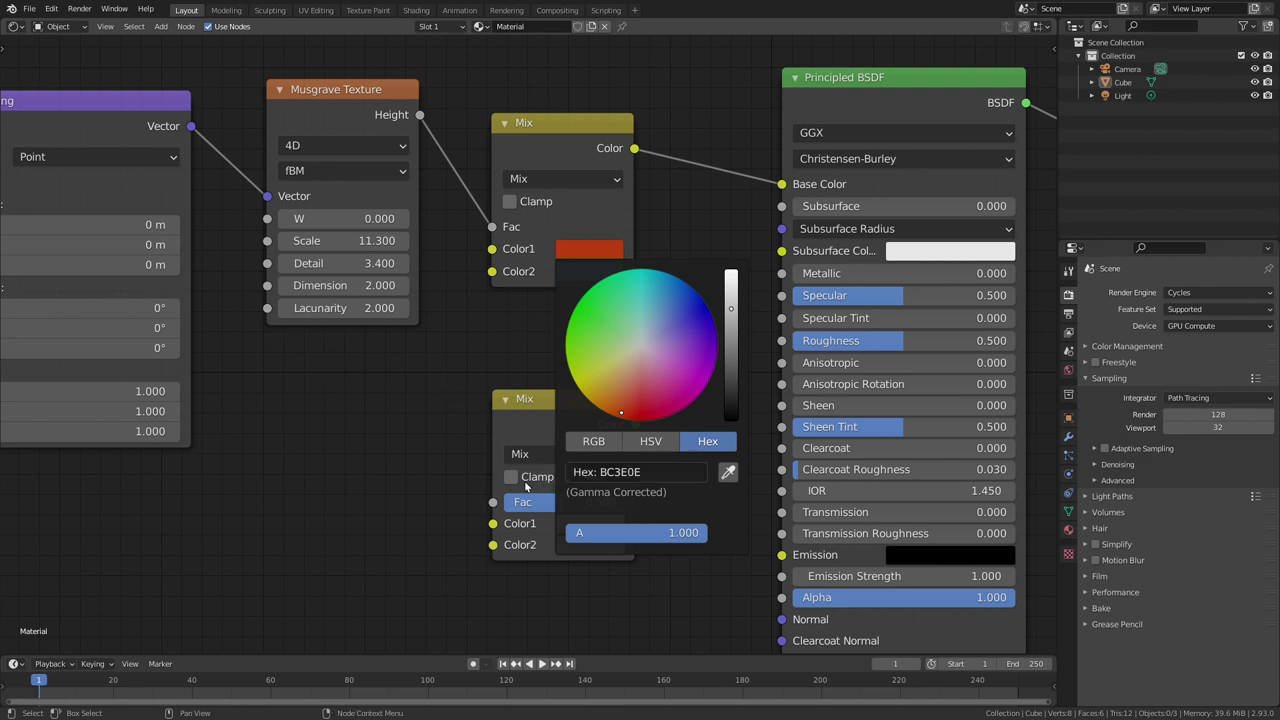
Paste BC3E0E into the lower Mix node's Color1 to make it red.
{"action": "left_click", "coordinate": [585, 526]}
{"action": "left_click", "coordinate": [640, 432]}
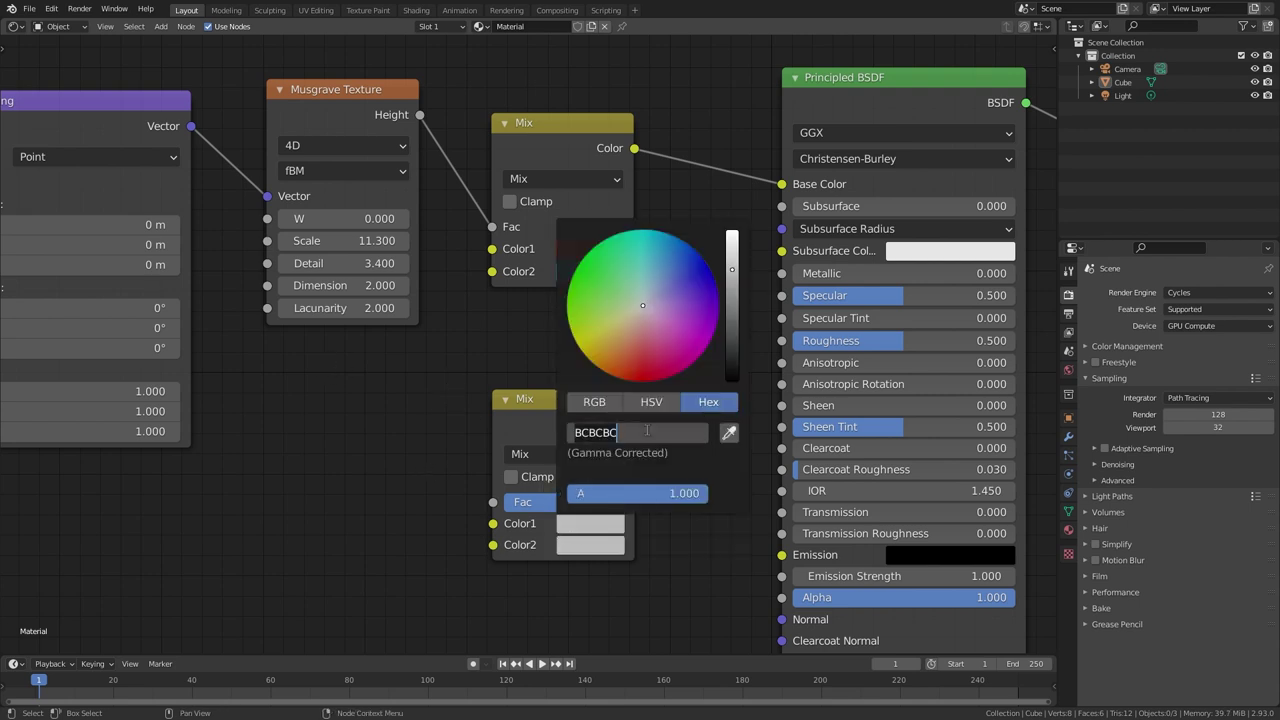
{"action": "key", "text": "ctrl+v"}
{"action": "key", "text": "Return"}
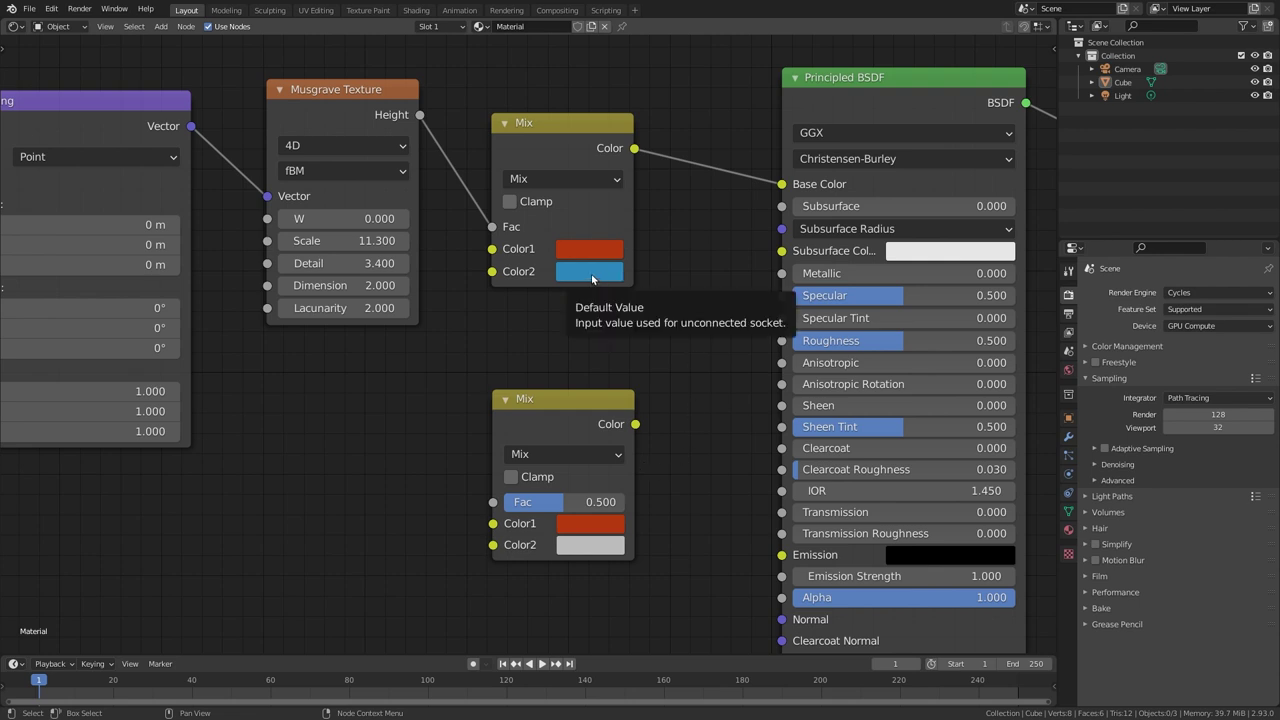
Copy blue with Ctrl+C/Ctrl+V, then drag the red and blue swatches onto lower Color1 and Color2.
{"action": "key", "text": "ctrl"}
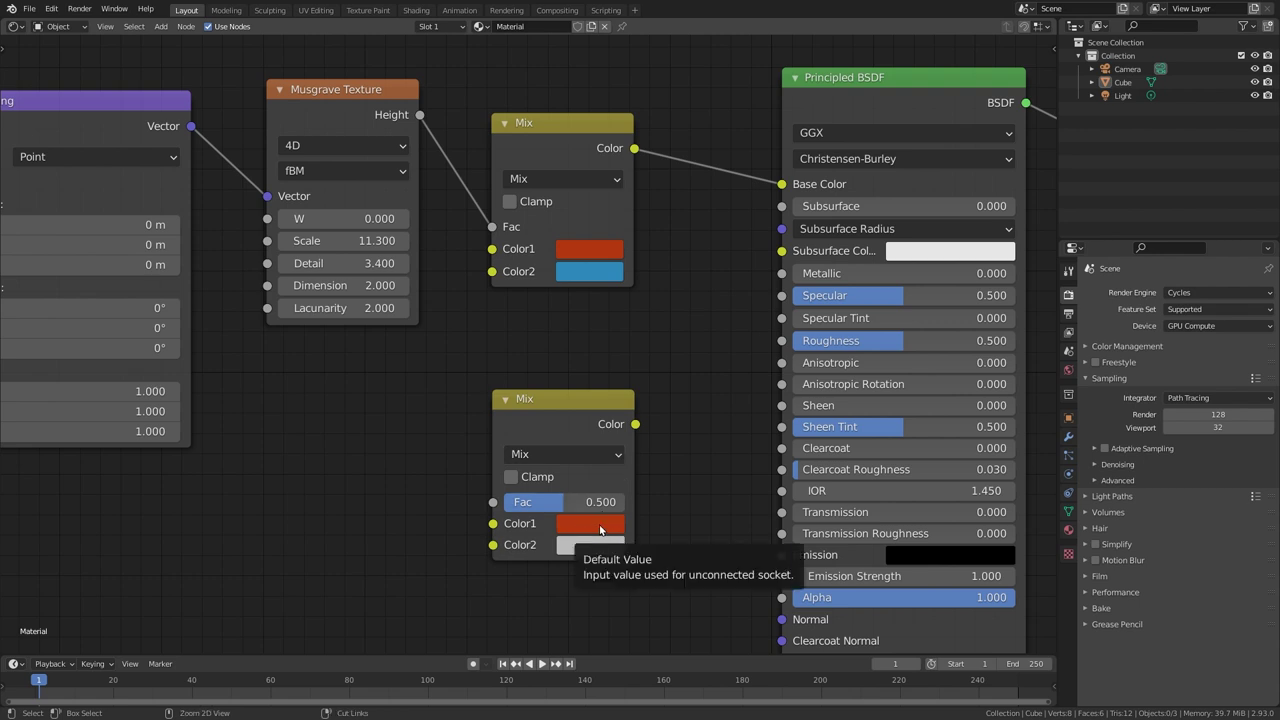
{"action": "key", "text": "ctrl+v"}
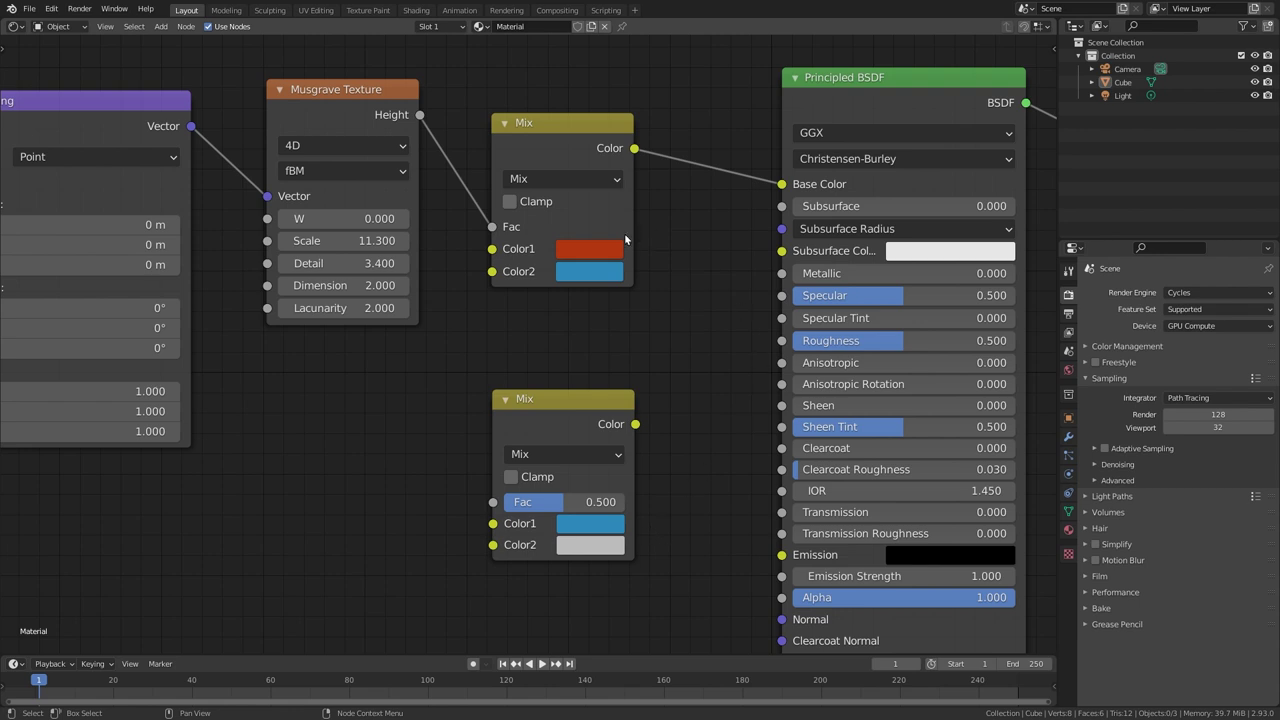
{"action": "left_click_drag", "start_coordinate": [594, 254], "coordinate": [605, 523]}
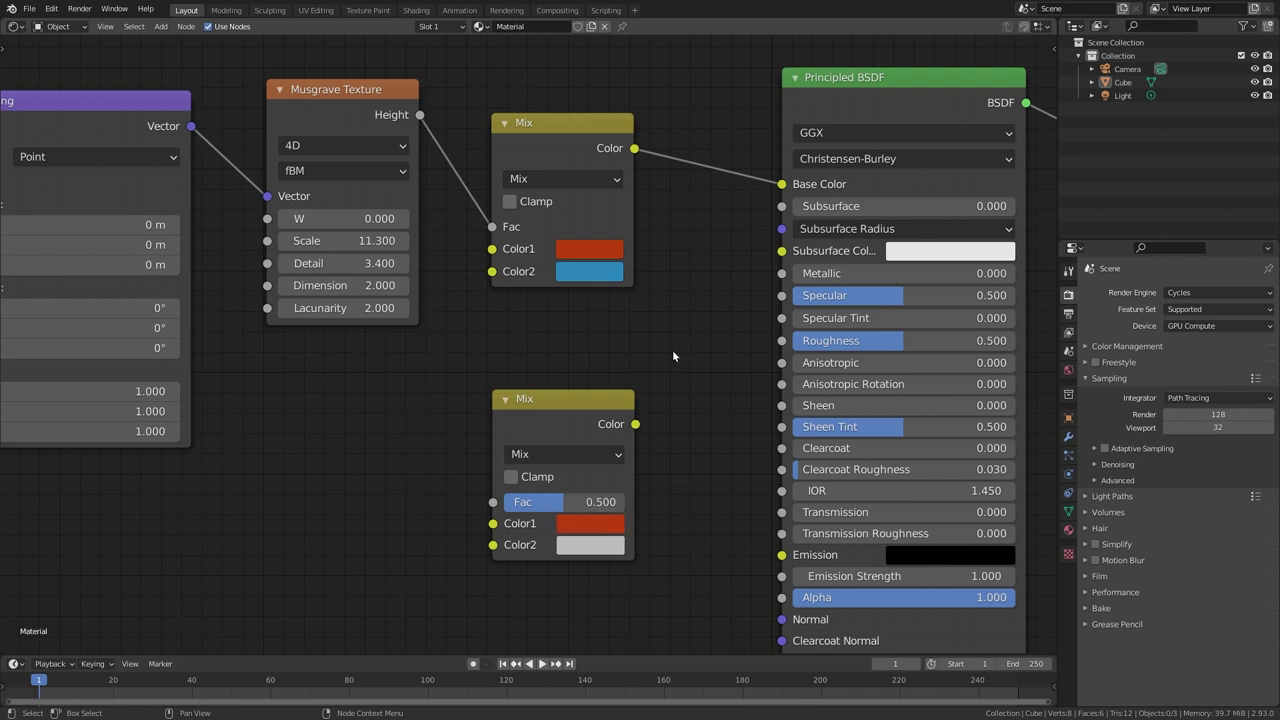
{"action": "left_click_drag", "start_coordinate": [641, 277], "coordinate": [606, 545]}
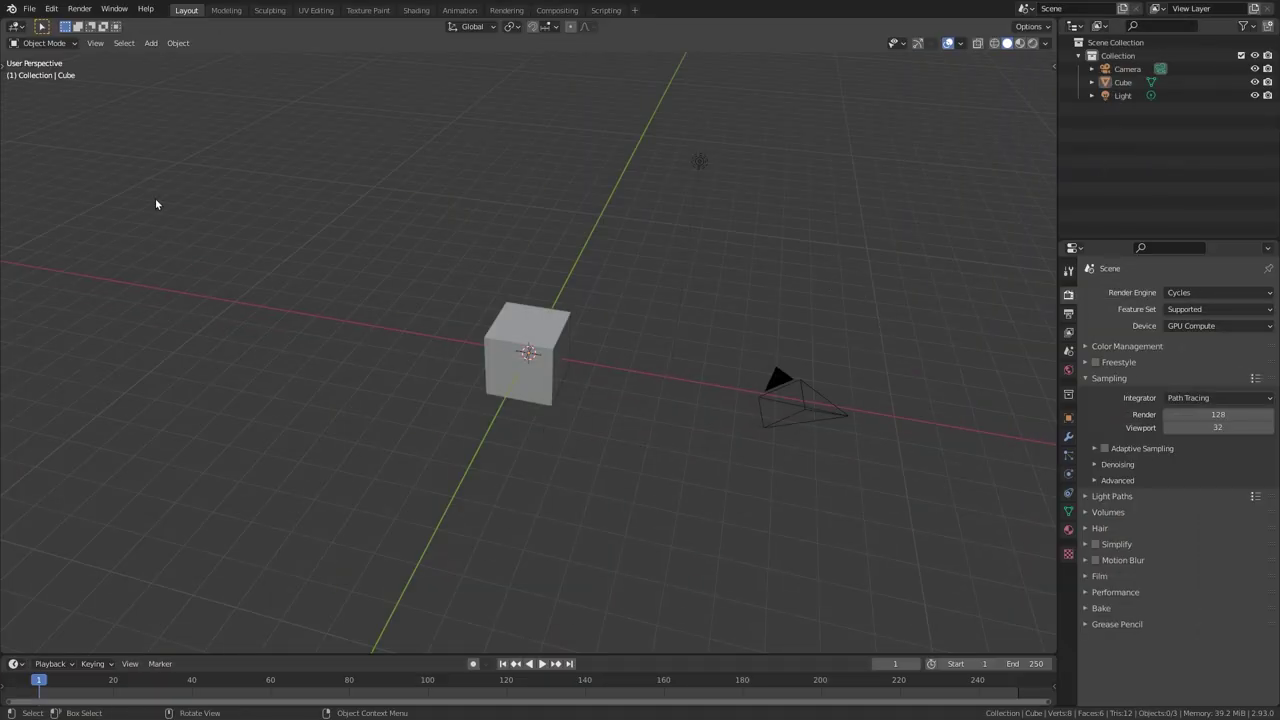
{"action": "left_click", "coordinate": [16, 27]}
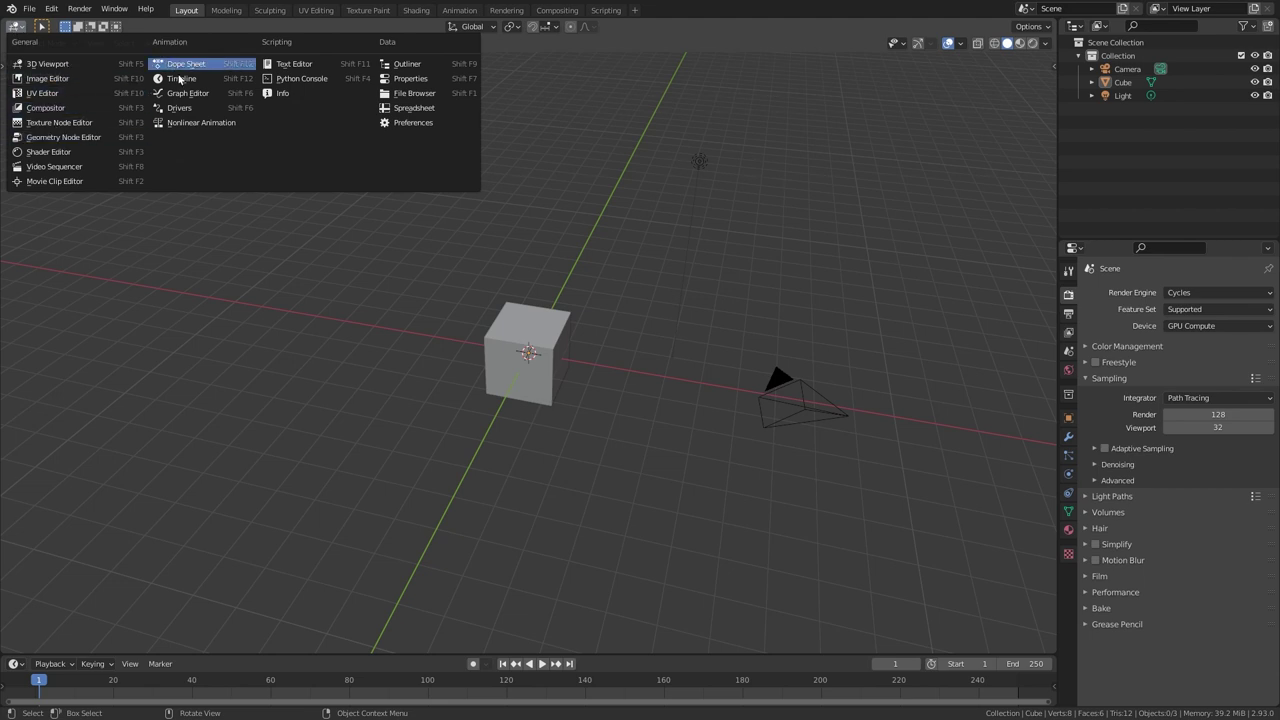
{"action": "left_click", "coordinate": [50, 151]}
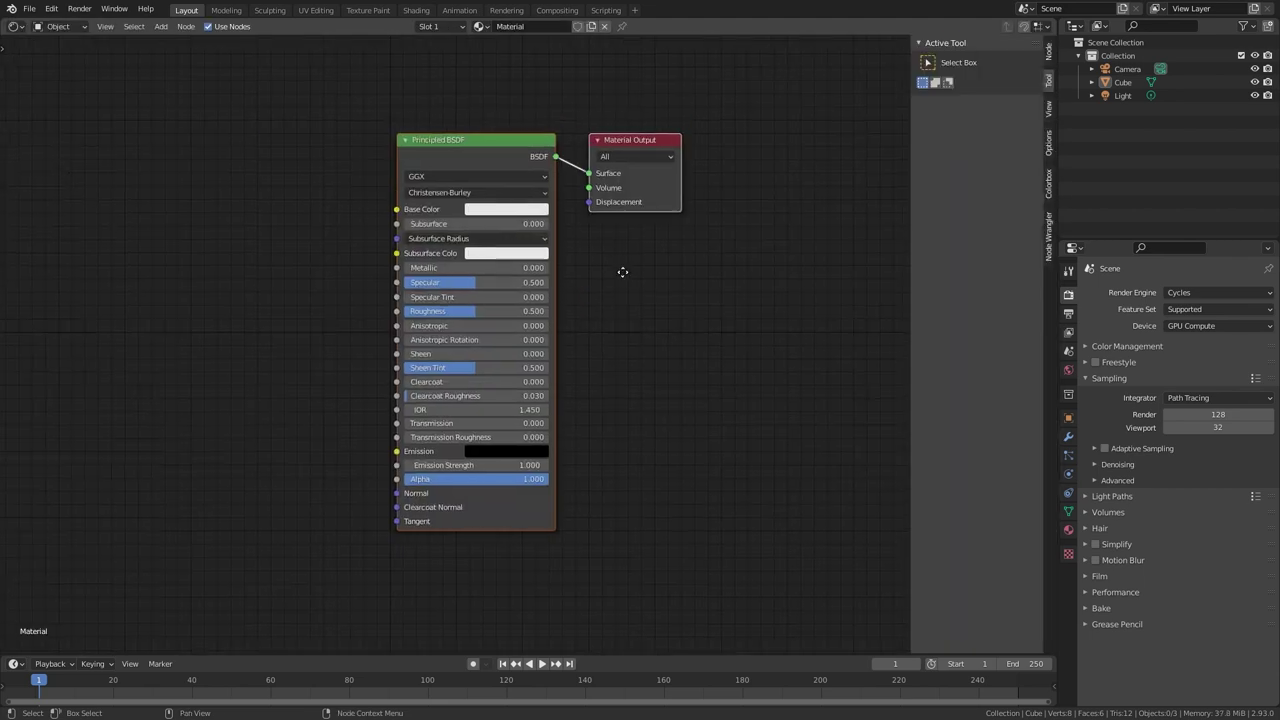
{"action": "left_click", "coordinate": [20, 27]}
{"action": "left_click", "coordinate": [188, 95]}
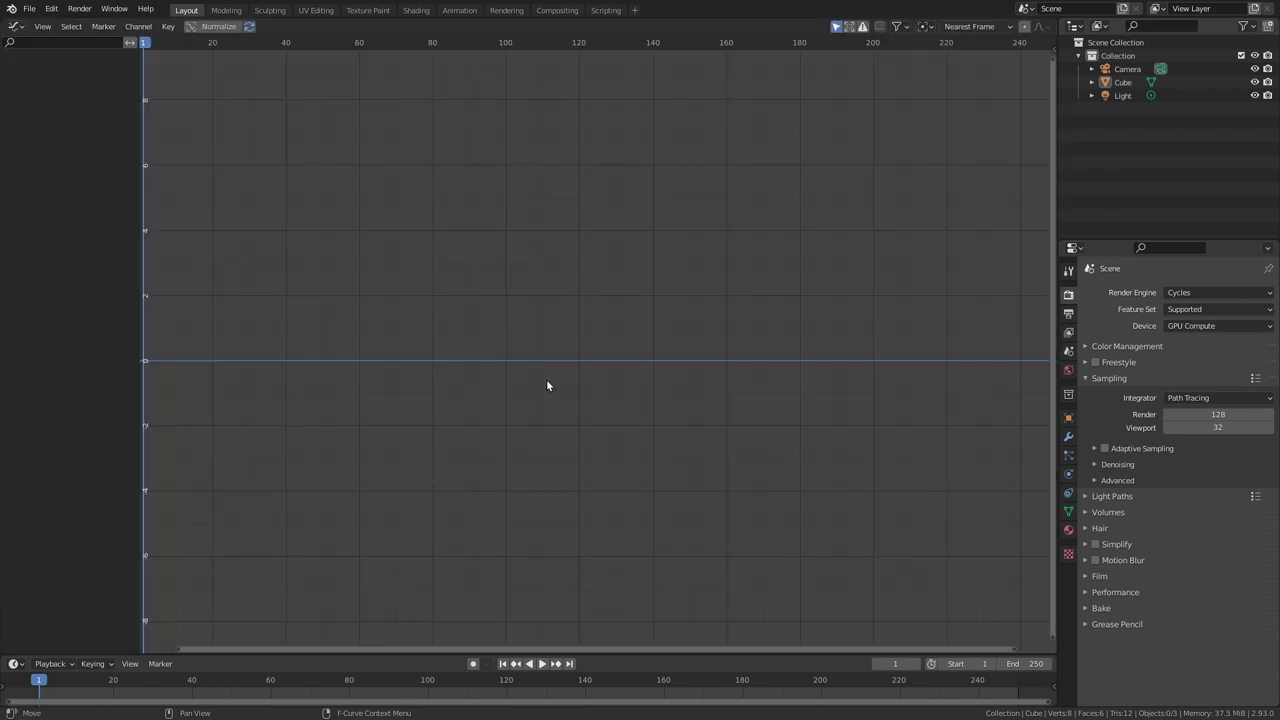
{"action": "left_click", "coordinate": [16, 27]}
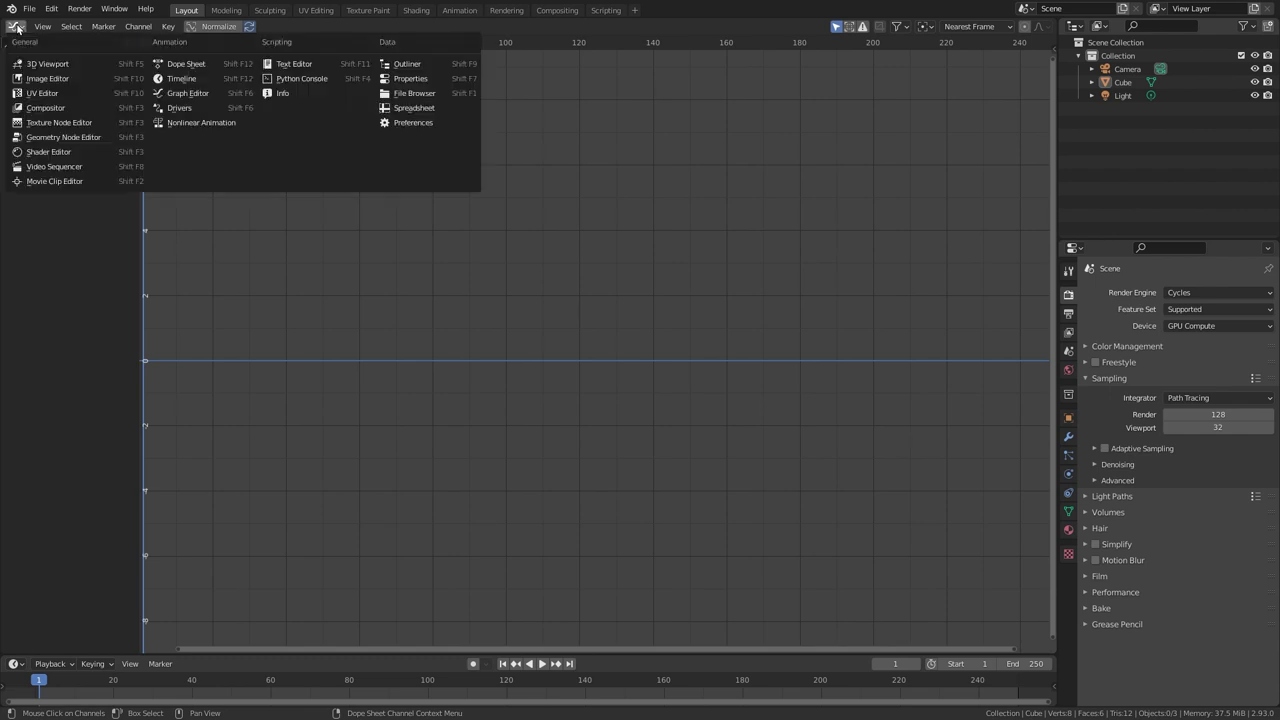
{"action": "left_click", "coordinate": [42, 93]}
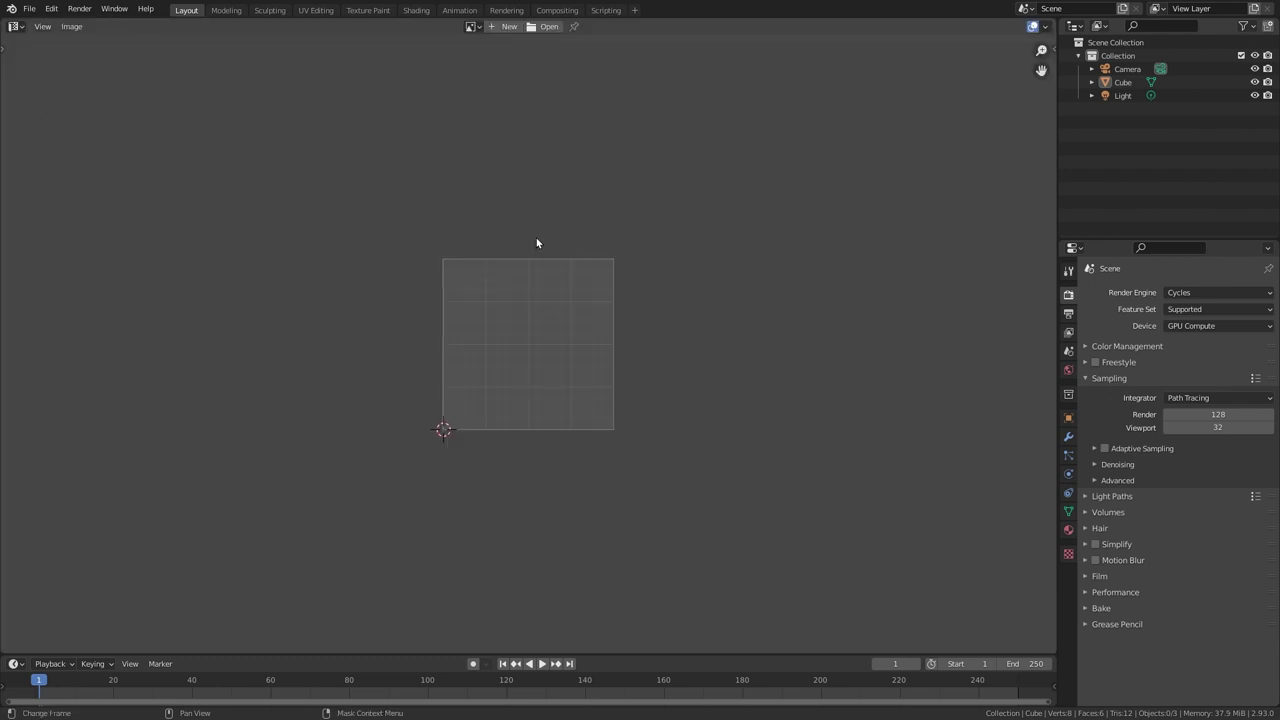
{"action": "left_click", "coordinate": [16, 27]}
{"action": "key", "text": "shift+F3"}
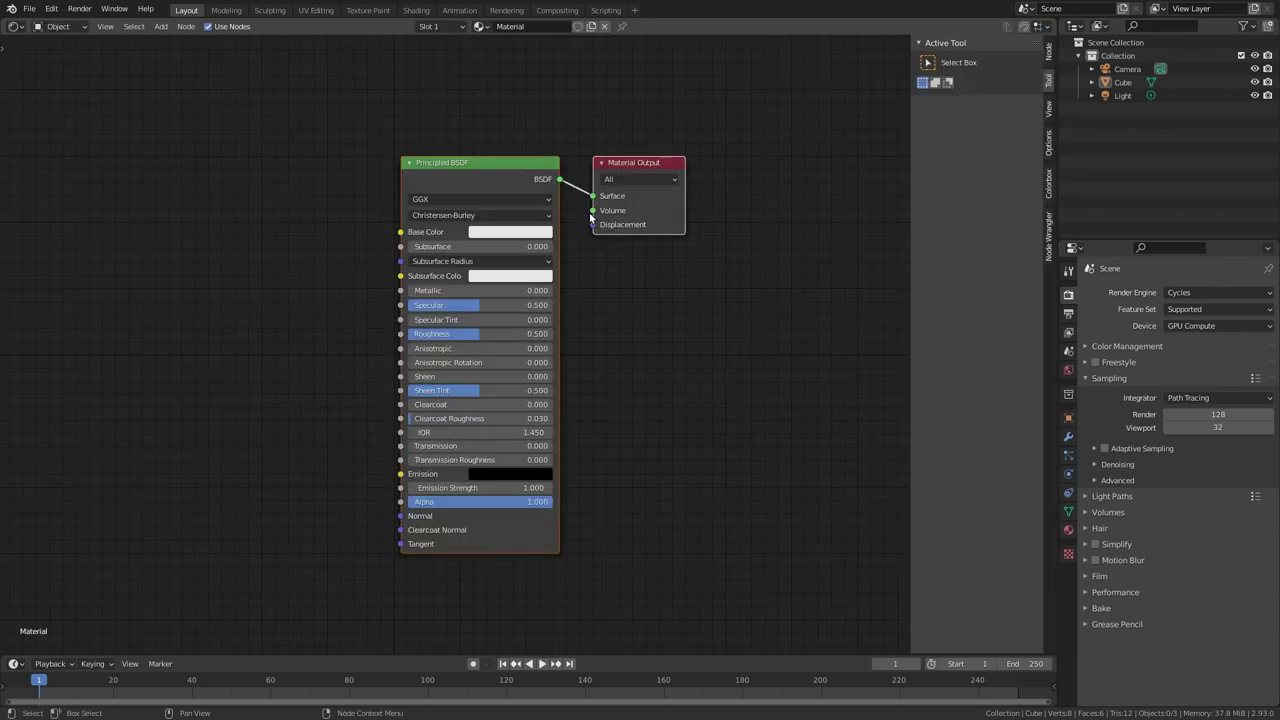
{"action": "key", "text": "shift+F6"}
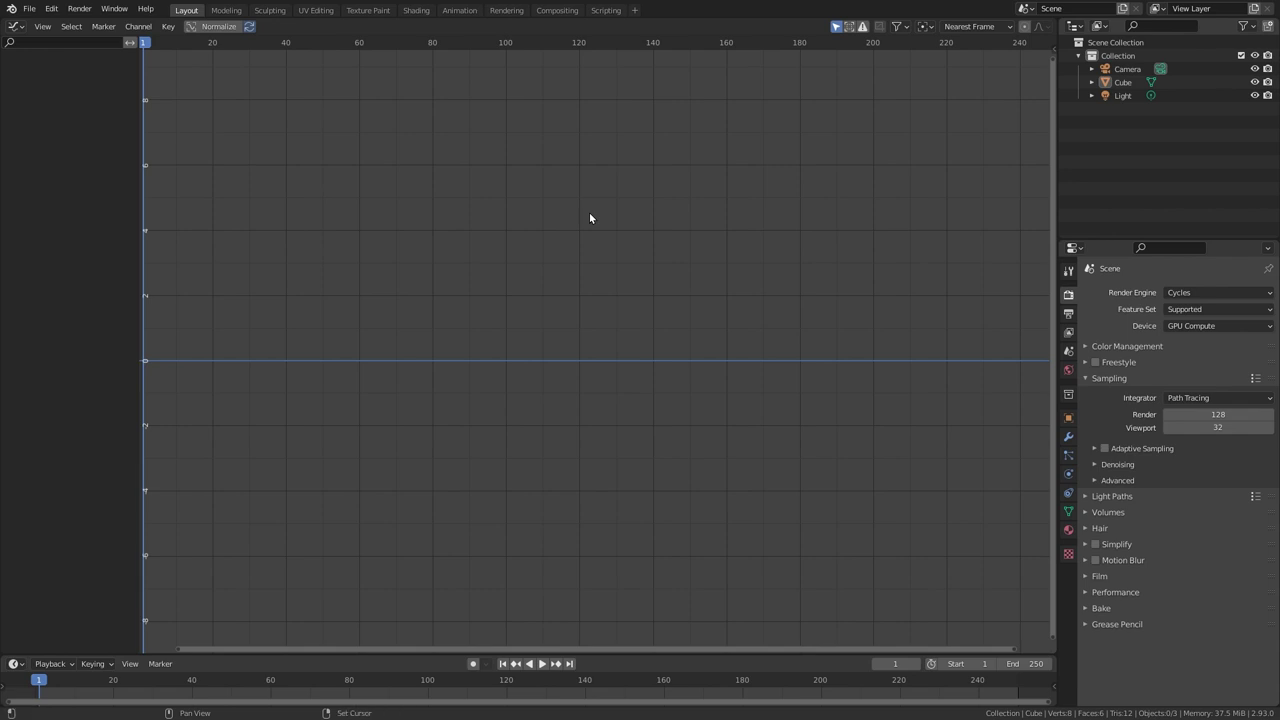
{"action": "key", "text": "shift+F10"}
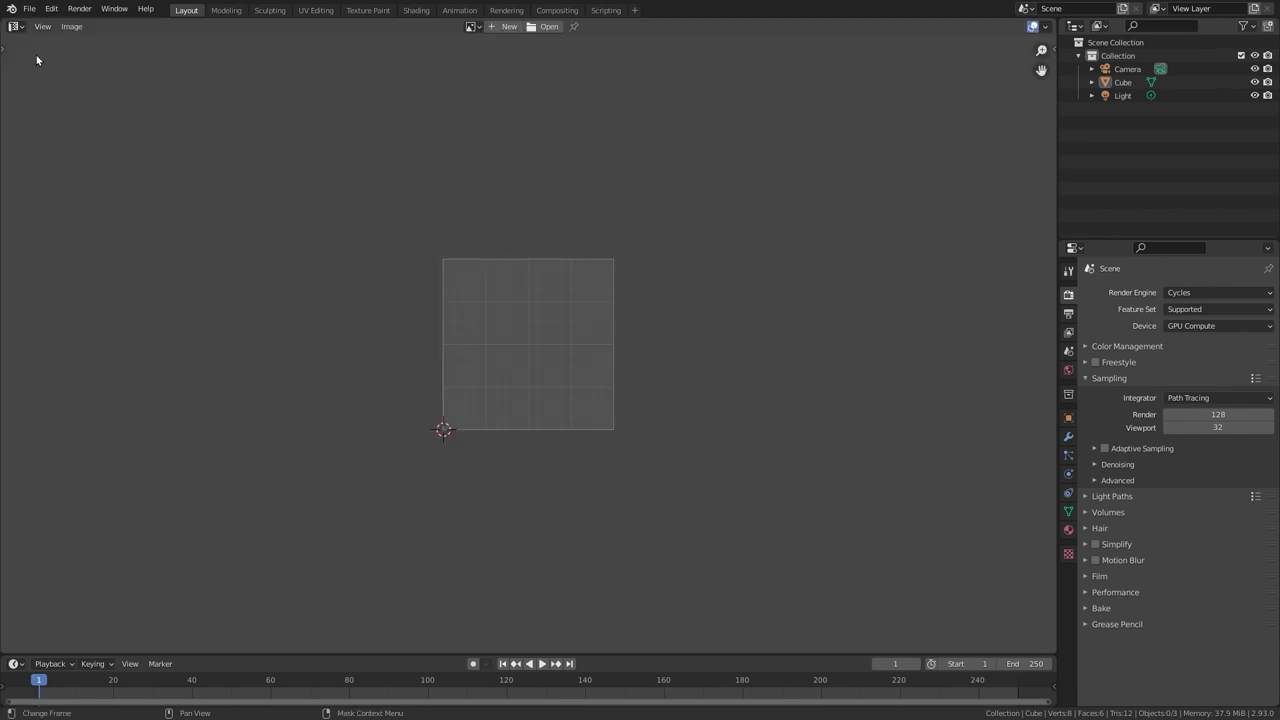
{"action": "left_click", "coordinate": [16, 26]}
{"action": "key", "text": "shift+F5"}
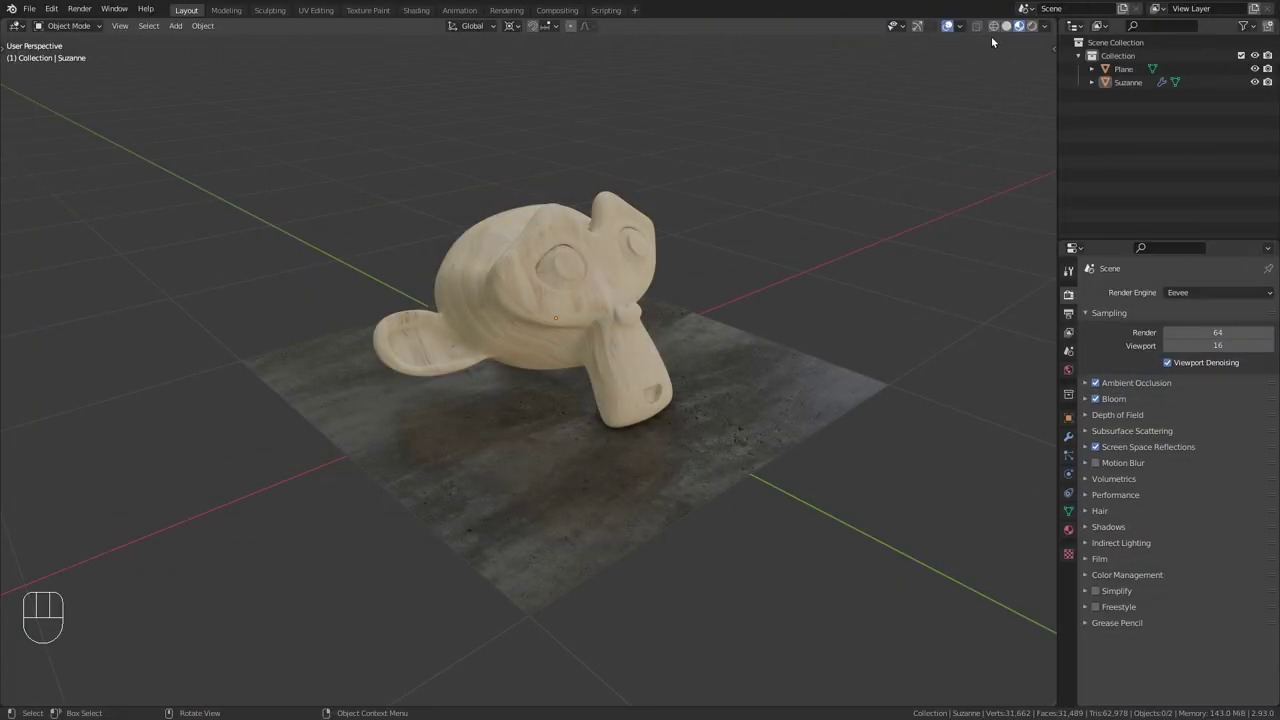
Raise World Opacity to 1 and light the scene with the sunny courtyard HDRI.
{"action": "left_click", "coordinate": [1045, 26]}
{"action": "left_click_drag", "start_coordinate": [983, 200], "coordinate": [1095, 200]}
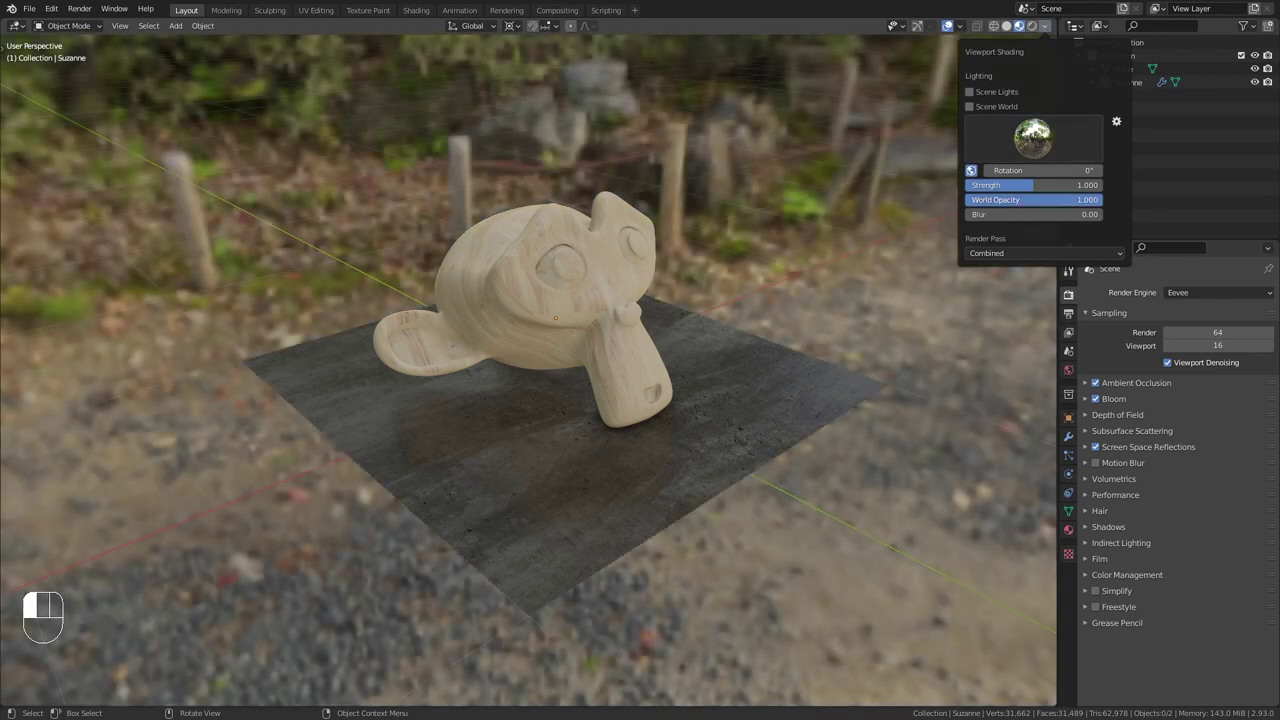
{"action": "left_click", "coordinate": [1045, 151]}
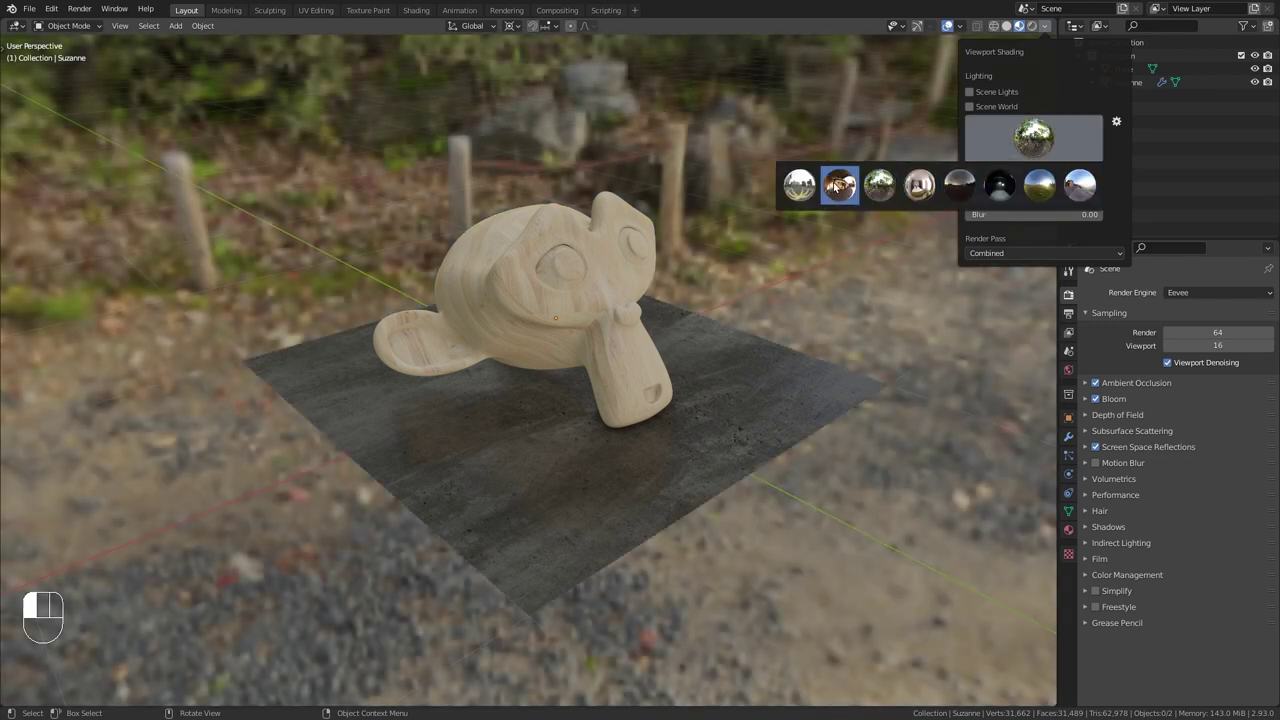
{"action": "left_click", "coordinate": [838, 185]}
Try the grassy field HDRI, settle on the dark studio HDRI, and orbit to face Suzanne.
{"action": "left_click", "coordinate": [1040, 160]}
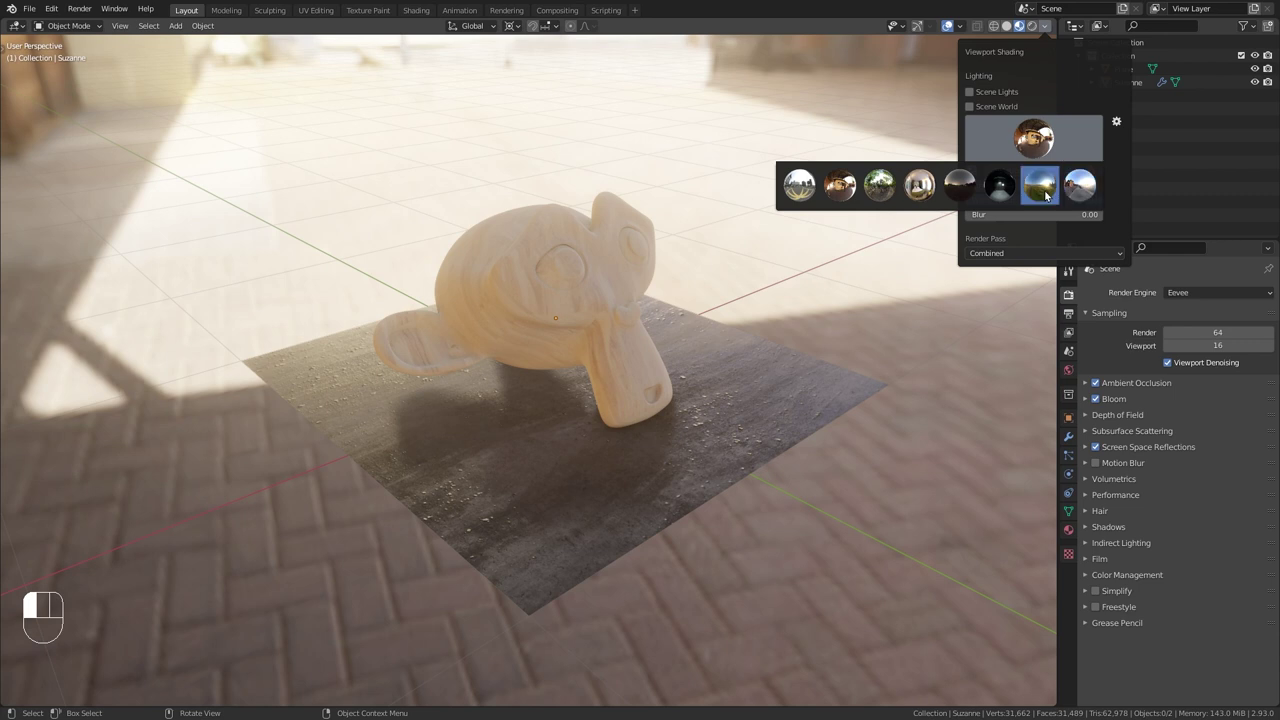
{"action": "left_click", "coordinate": [1045, 196]}
{"action": "left_click", "coordinate": [1040, 150]}
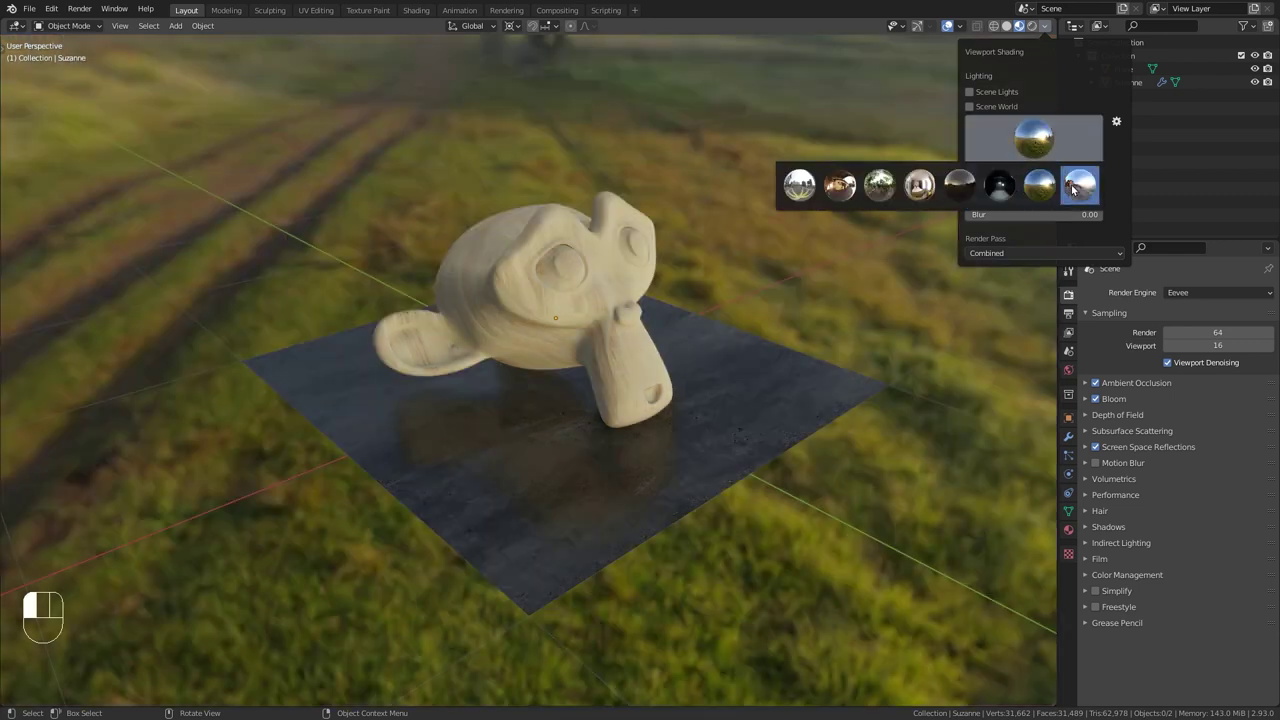
{"action": "left_click", "coordinate": [997, 186]}
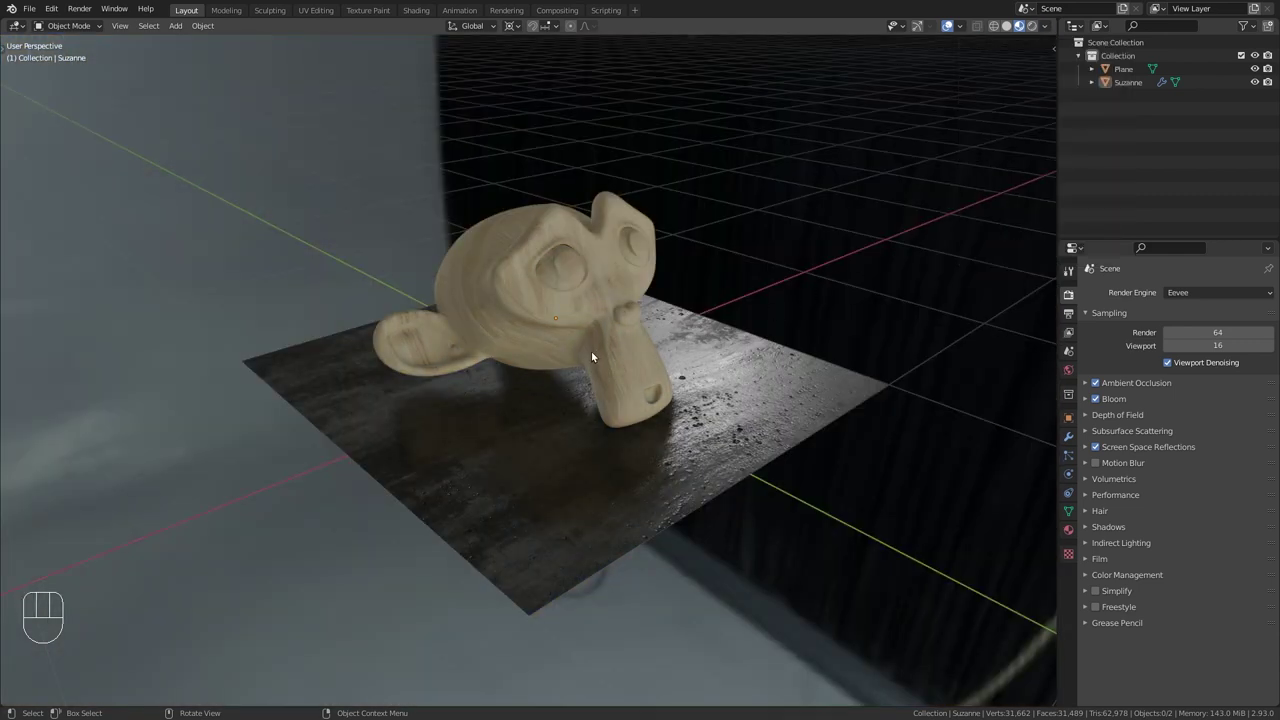
{"action": "middle_click_drag", "start_coordinate": [591, 351], "coordinate": [583, 304]}
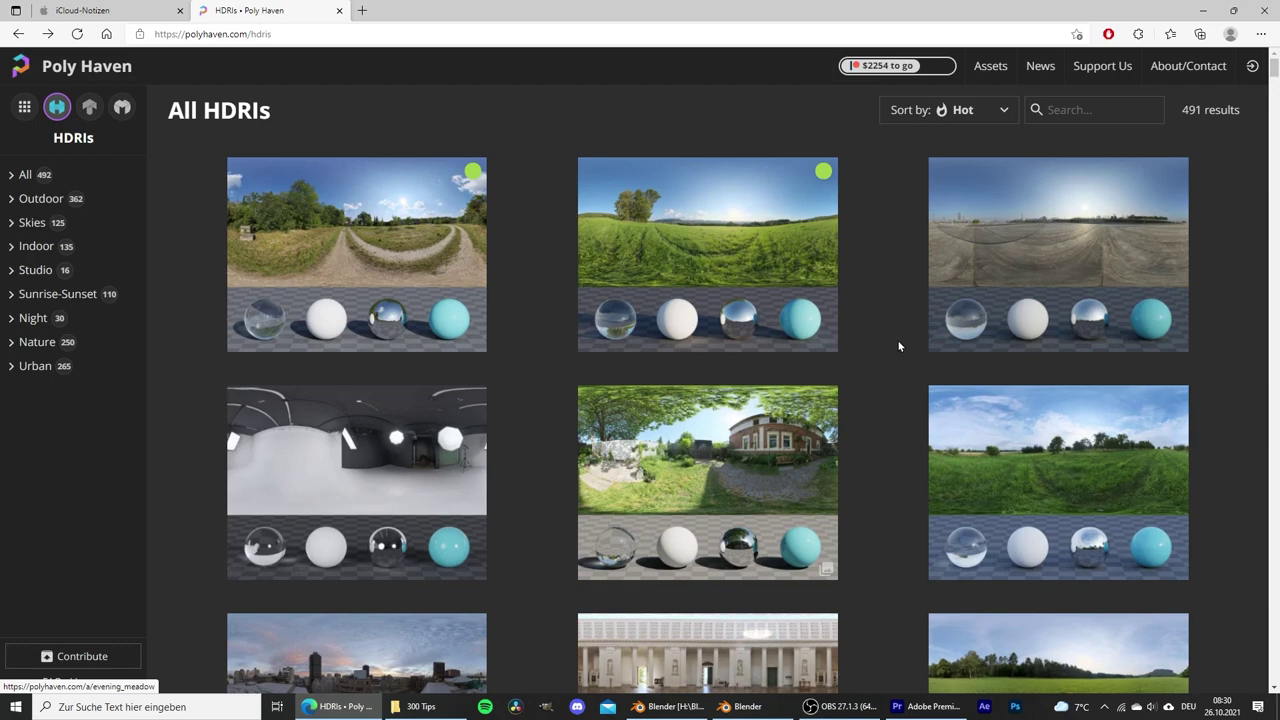
Scroll down through Poly Haven's list of 491 HDRIs.
{"action": "scroll", "coordinate": [888, 311], "scroll_direction": "down", "scroll_amount": 4}
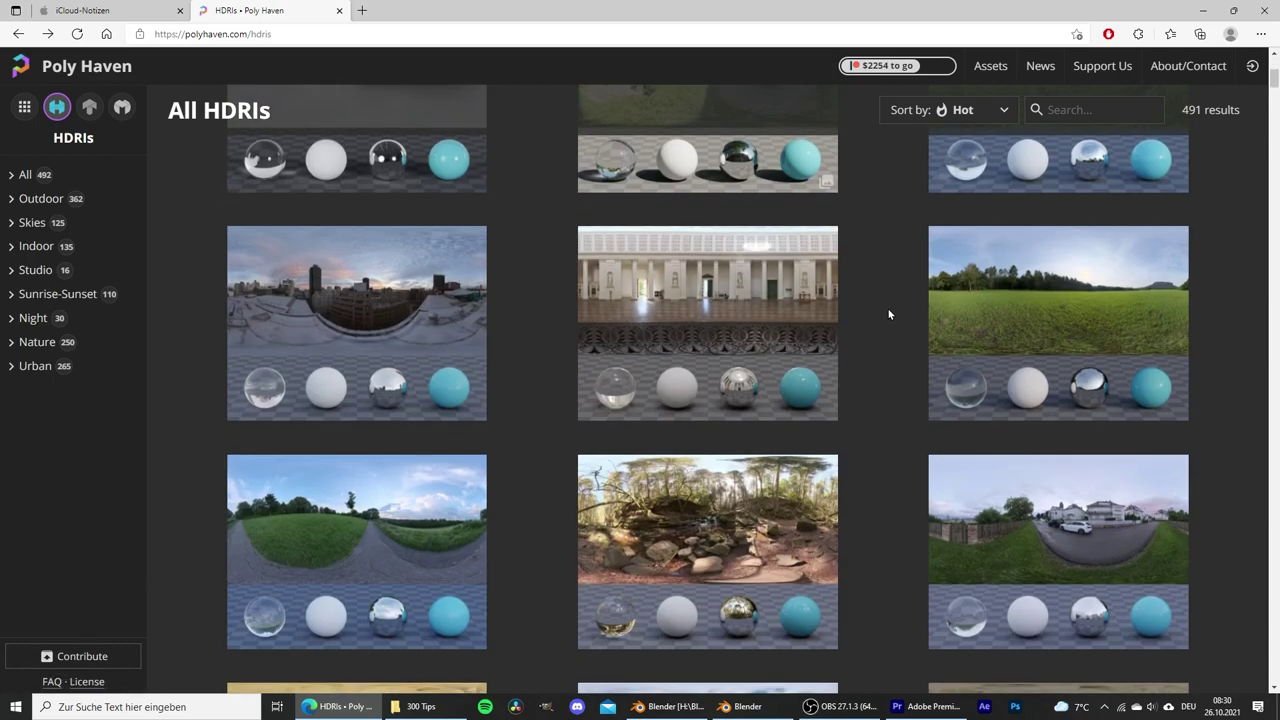
{"action": "scroll", "coordinate": [888, 314], "scroll_direction": "down", "scroll_amount": 2}
{"action": "scroll", "coordinate": [888, 314], "scroll_direction": "down", "scroll_amount": 5}
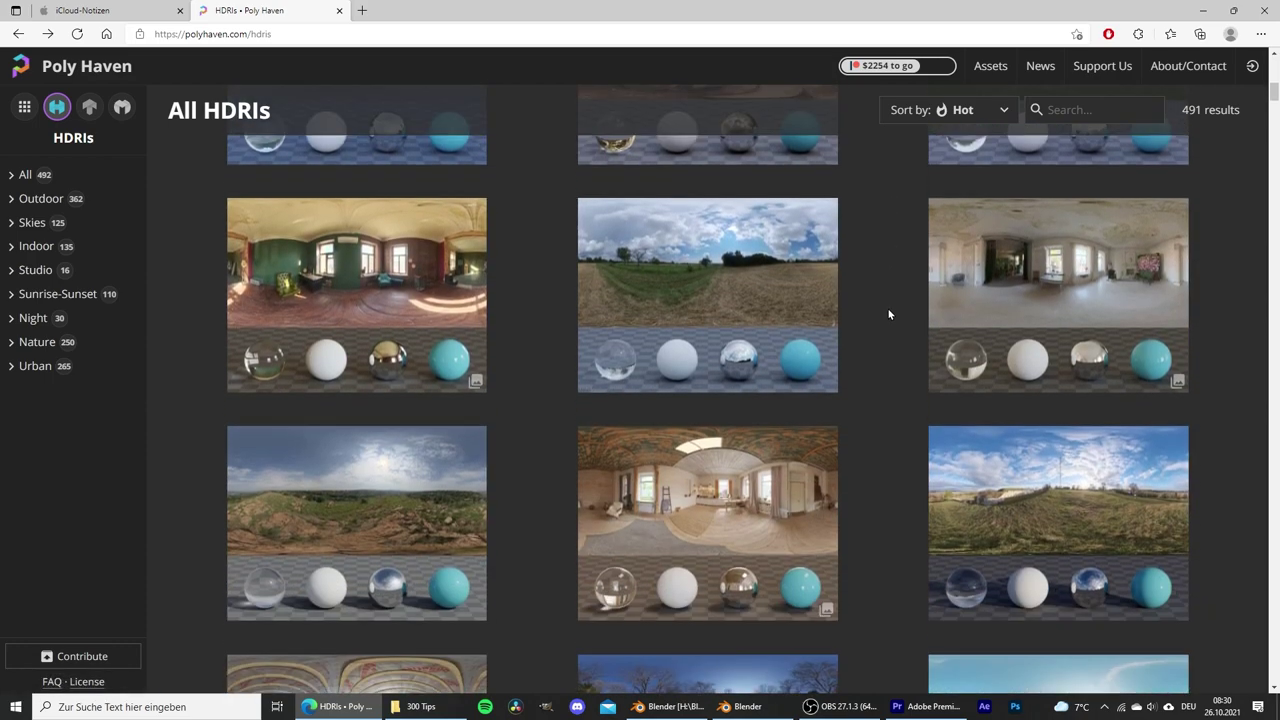
{"action": "scroll", "coordinate": [888, 314], "scroll_direction": "down", "scroll_amount": 1}
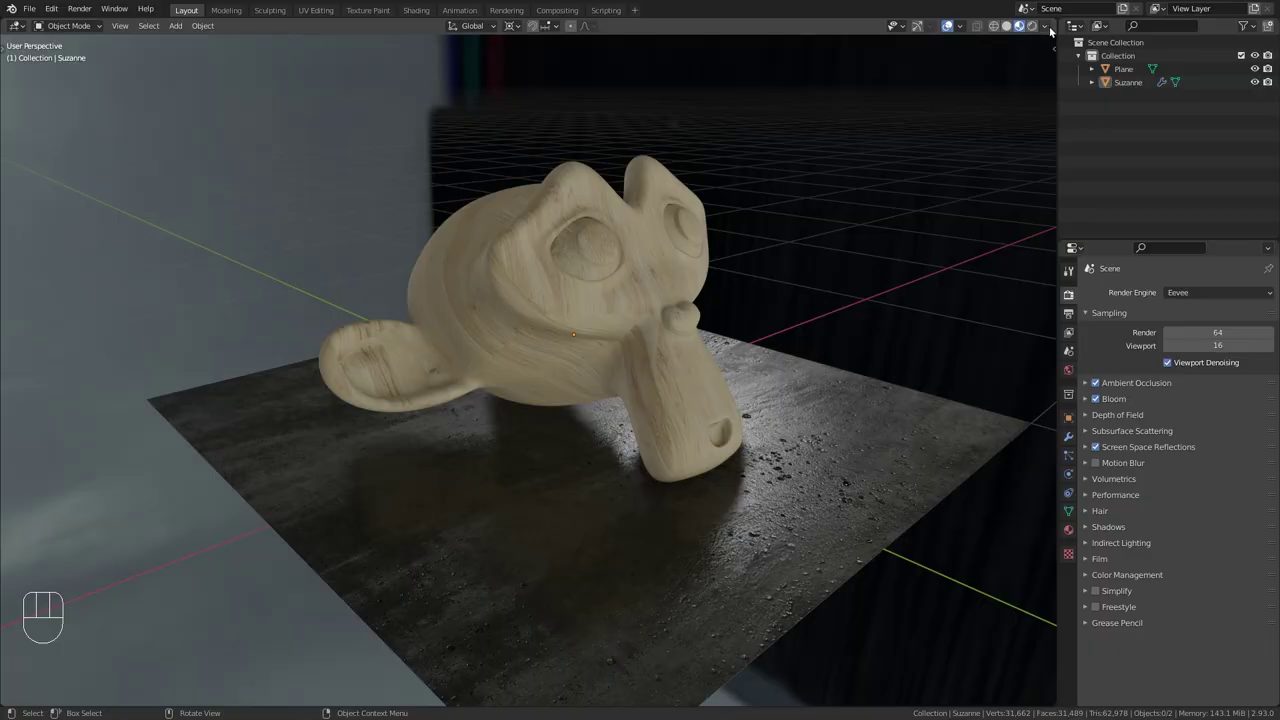
Use the Lights > HDRIs preferences to install both .hdr files from Desktop\HDRi.
{"action": "left_click", "coordinate": [1045, 26]}
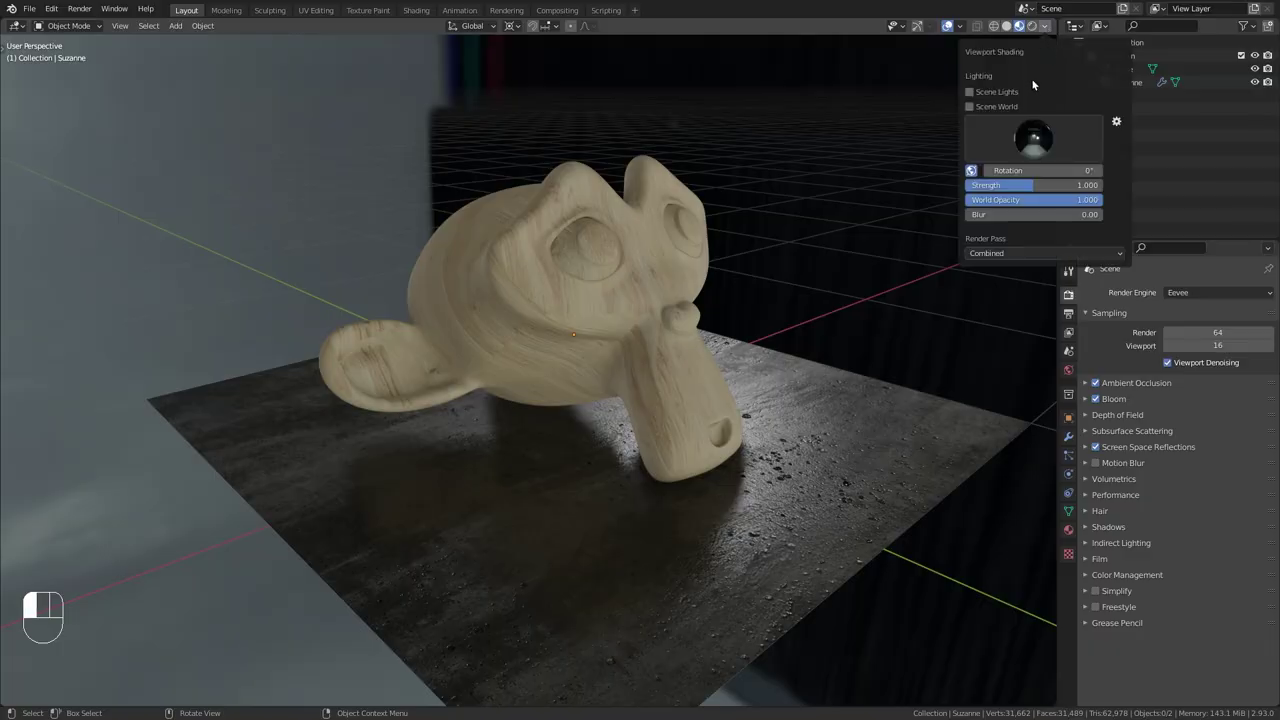
{"action": "left_click", "coordinate": [1118, 122]}
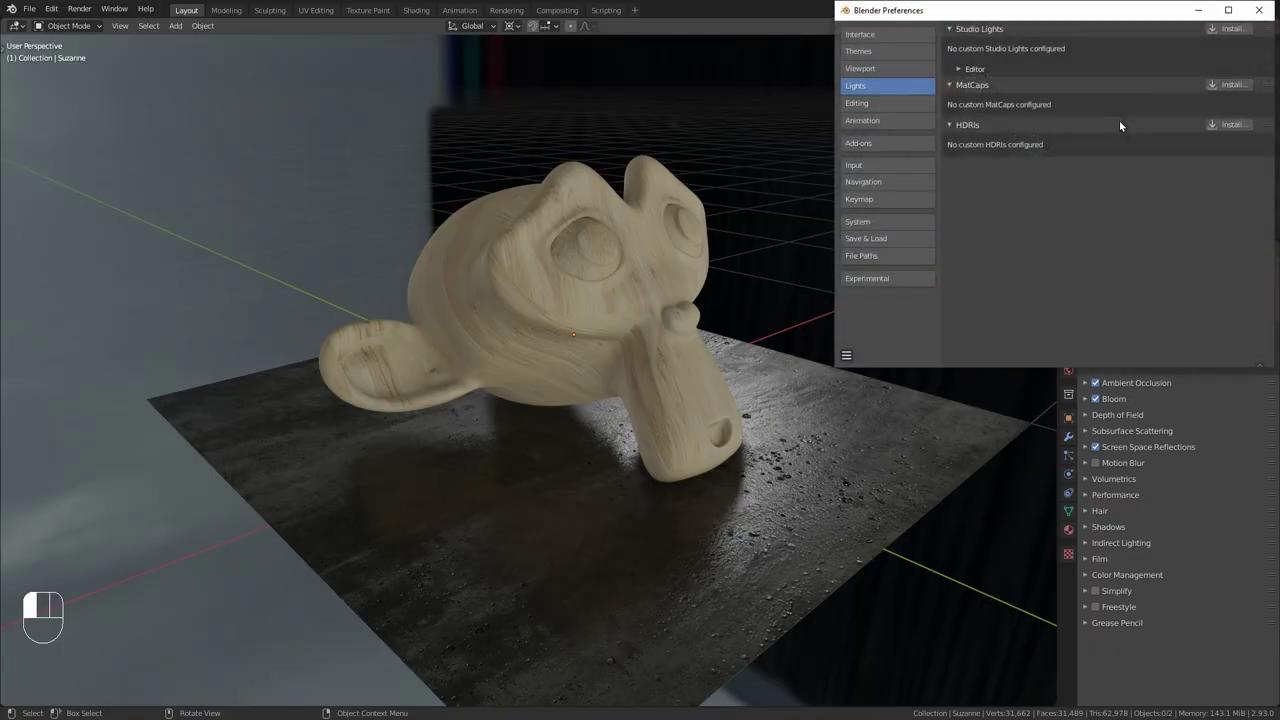
{"action": "left_click", "coordinate": [1227, 126]}
{"action": "left_click", "coordinate": [665, 188]}
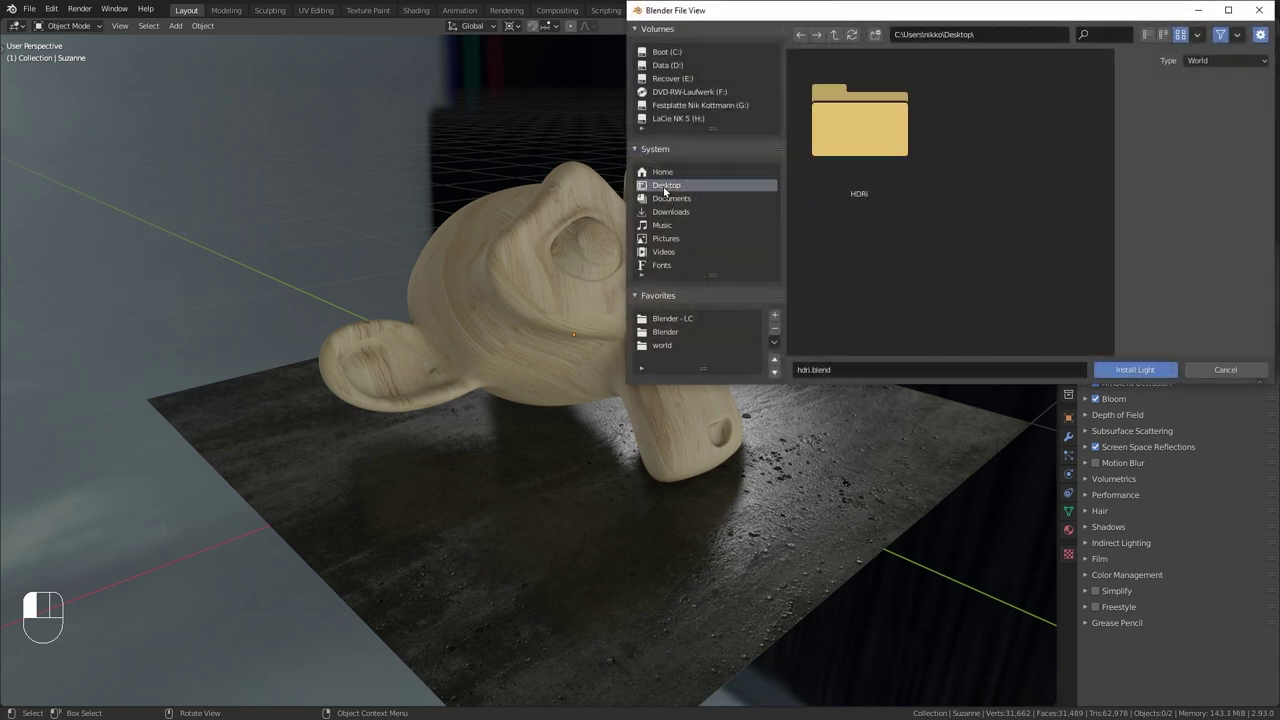
{"action": "left_click", "coordinate": [858, 130]}
{"action": "double_click", "coordinate": [858, 130]}
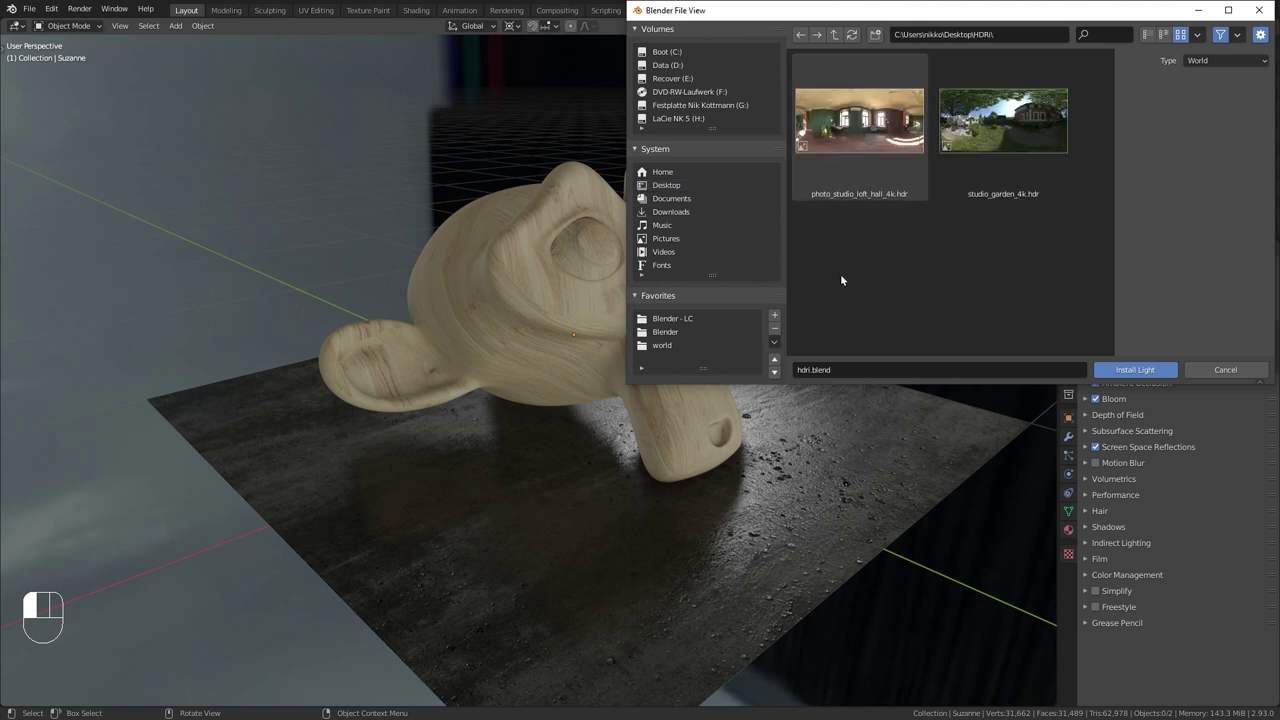
{"action": "left_click_drag", "start_coordinate": [840, 273], "coordinate": [1036, 128]}
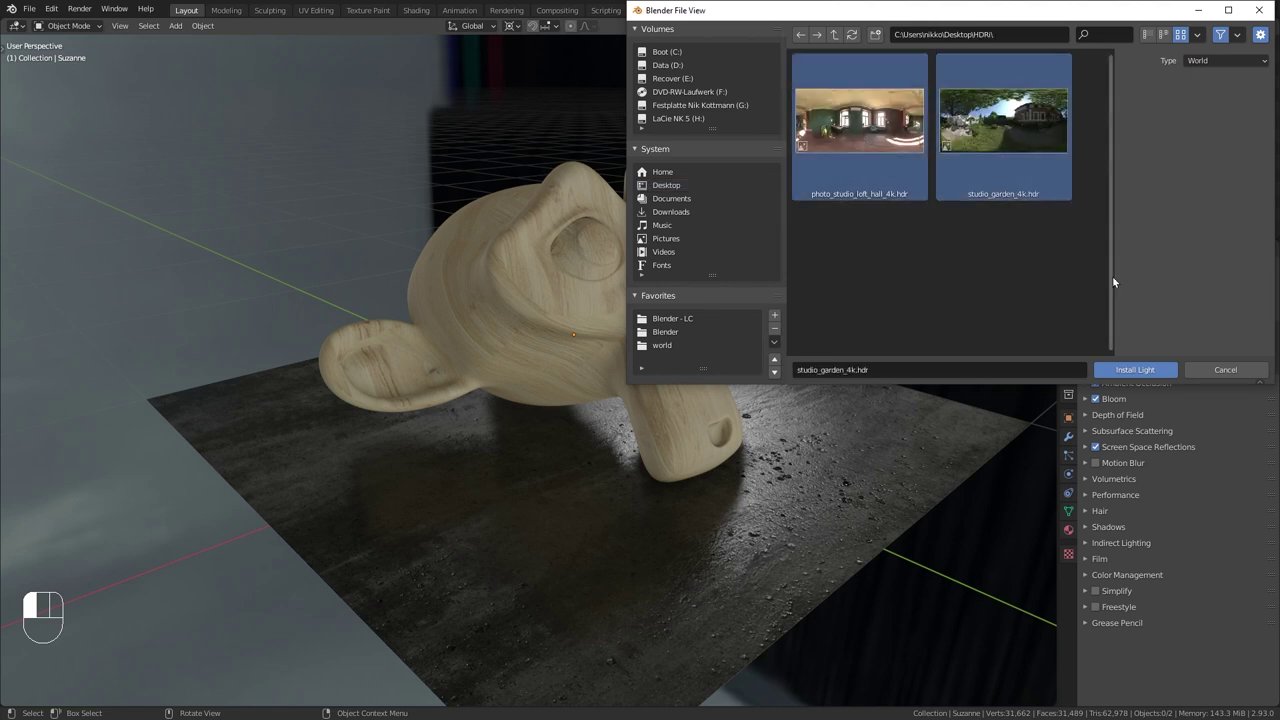
{"action": "left_click", "coordinate": [1128, 369]}
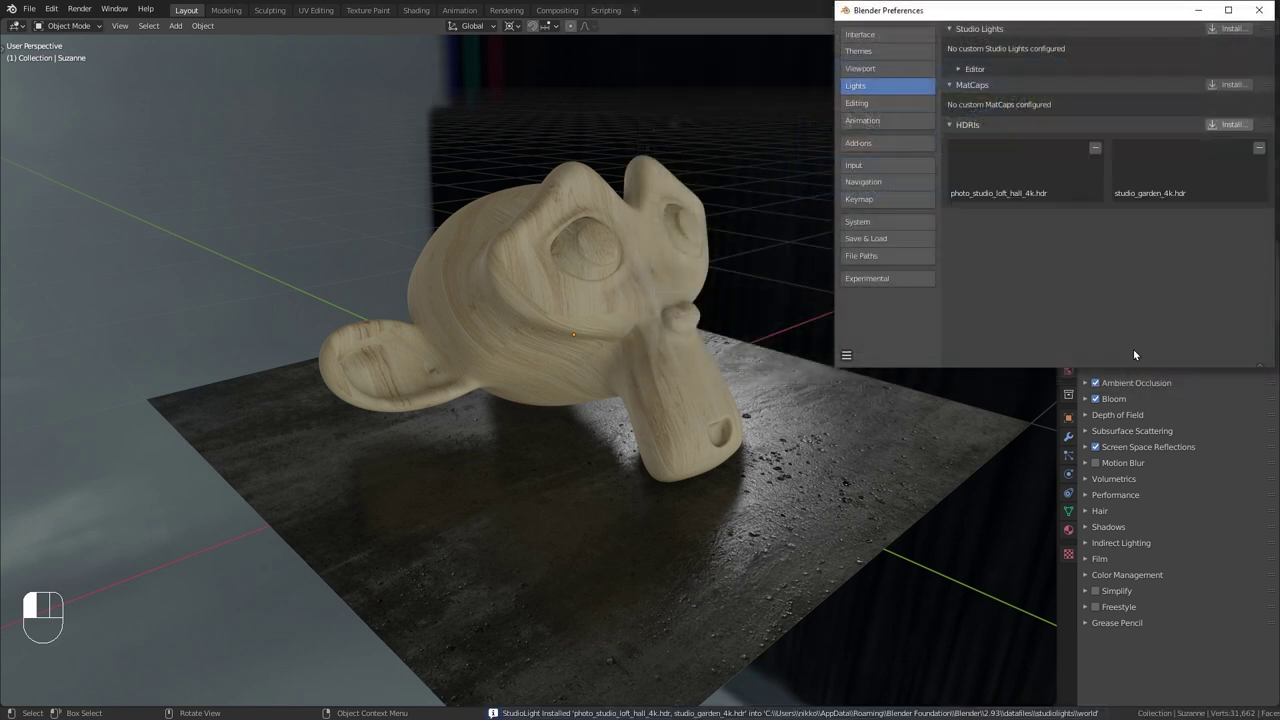
Close Preferences and preview the wooden monkey under the new garden HDRI.
{"action": "left_click", "coordinate": [1196, 12]}
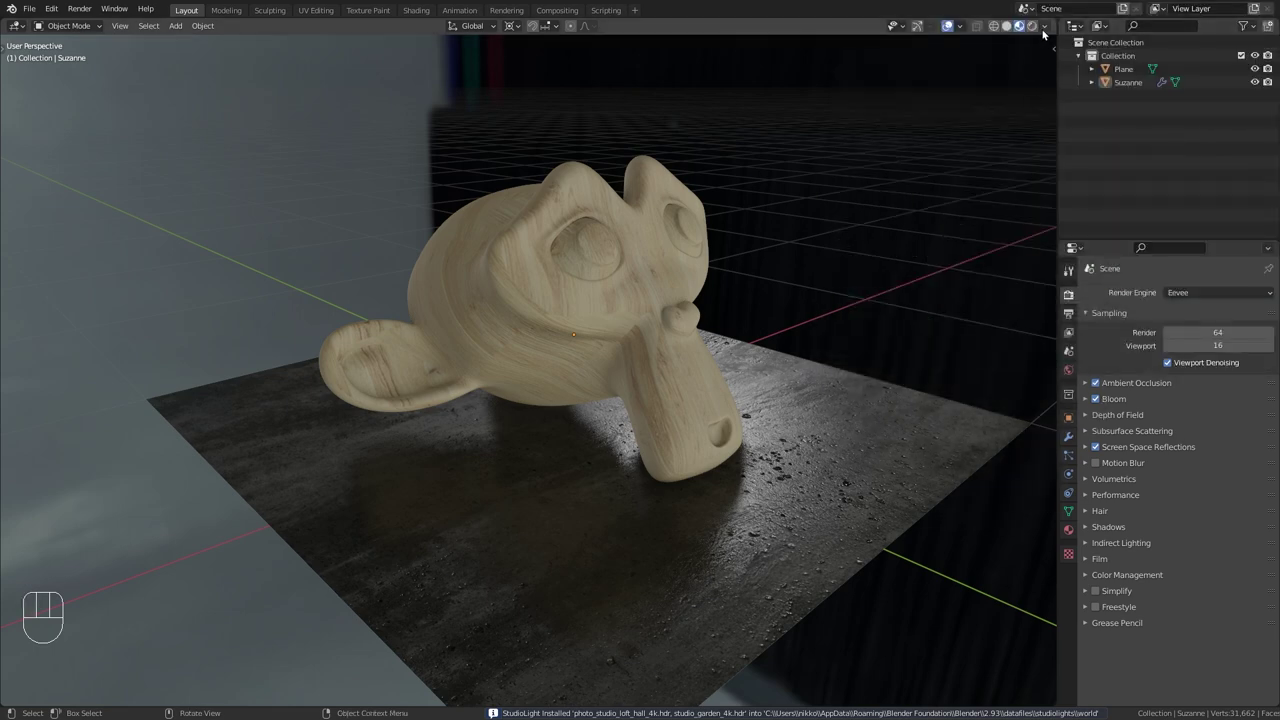
{"action": "left_click", "coordinate": [1044, 27]}
{"action": "left_click", "coordinate": [1027, 145]}
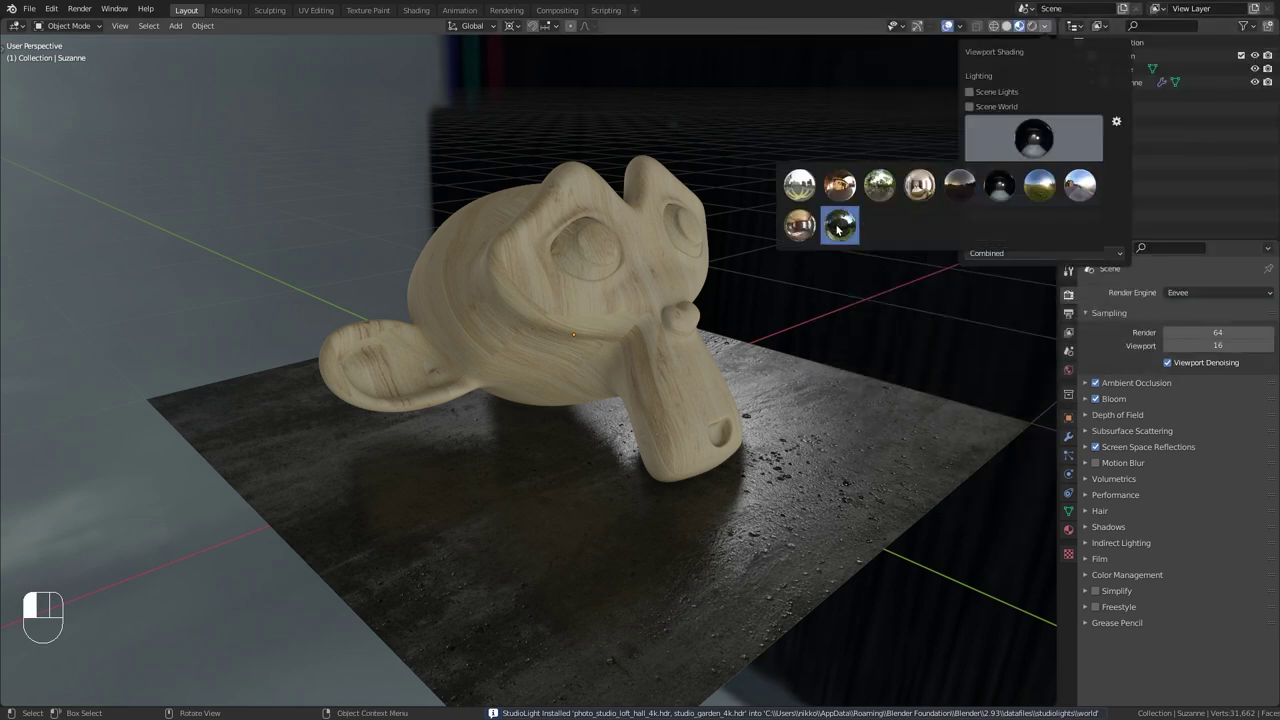
{"action": "left_click", "coordinate": [838, 227]}
Switch the preview to the indoor room HDRI and orbit around the monkey's side.
{"action": "left_click", "coordinate": [1031, 148]}
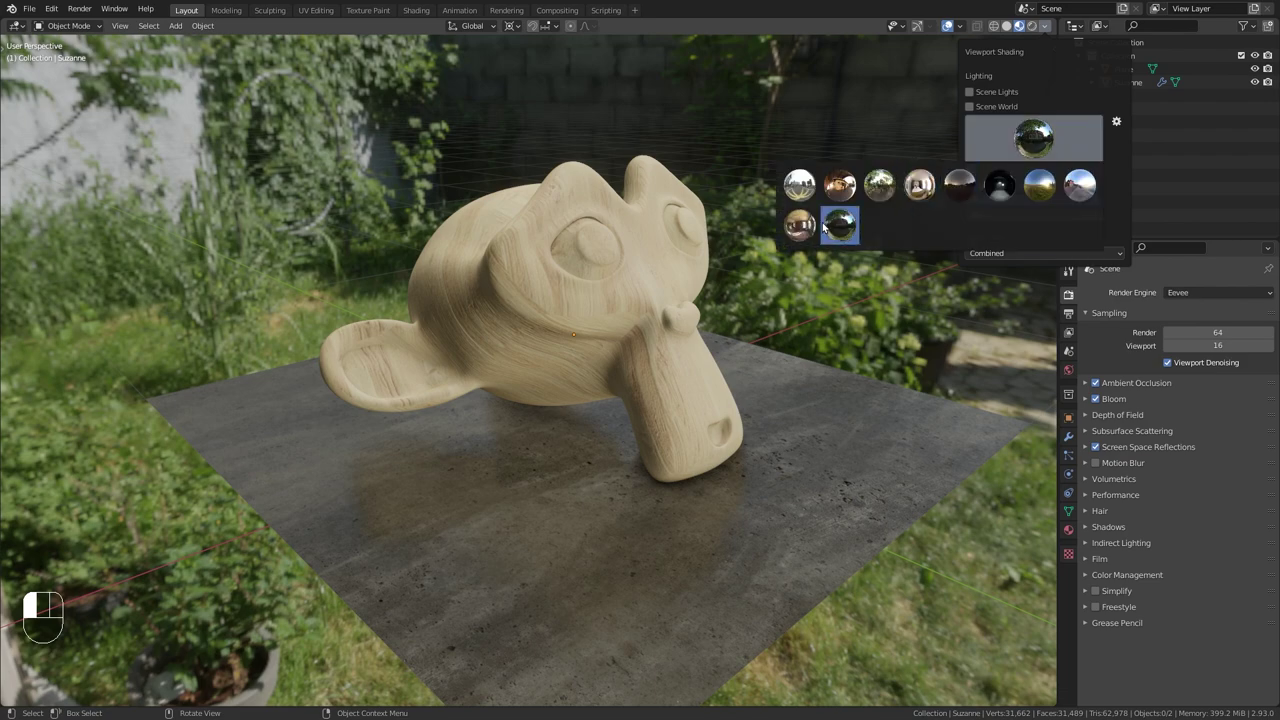
{"action": "left_click", "coordinate": [806, 227]}
{"action": "middle_click_drag", "start_coordinate": [572, 315], "coordinate": [545, 339]}
{"action": "scroll", "coordinate": [545, 339], "scroll_direction": "down", "scroll_amount": 3}
{"action": "scroll", "coordinate": [666, 497], "scroll_direction": "down", "scroll_amount": 2, "text": "shift"}
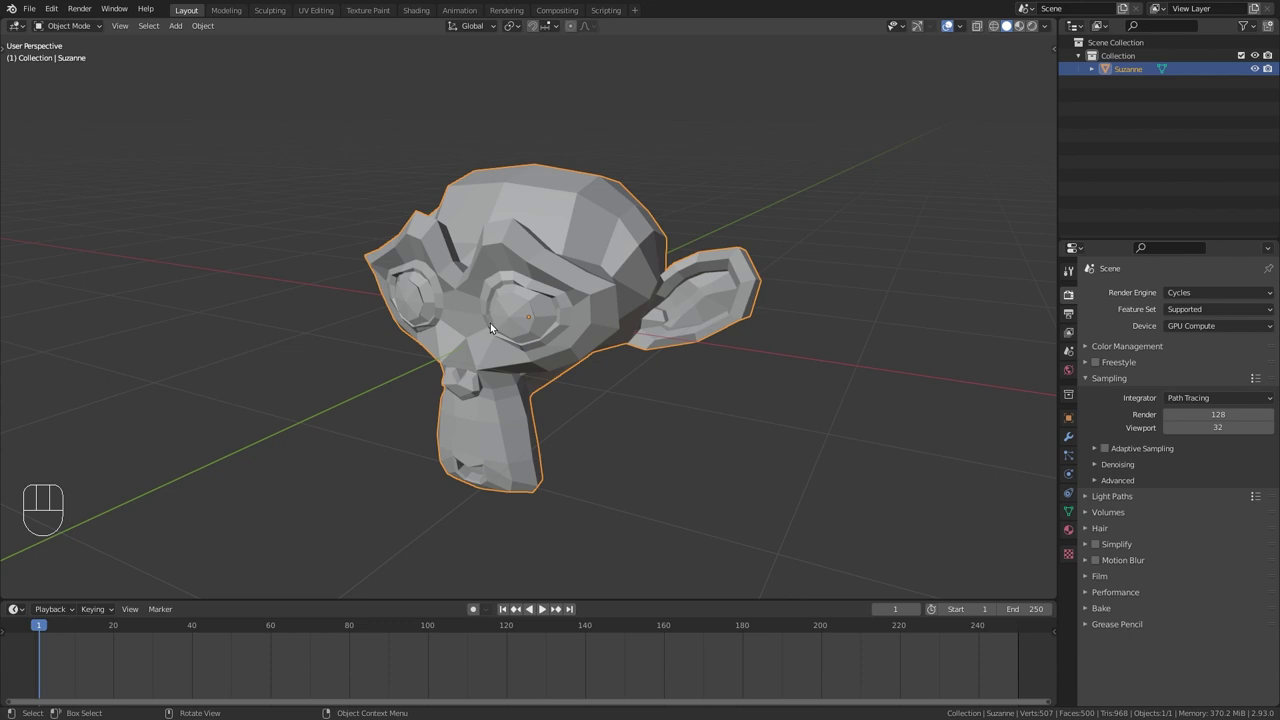
{"action": "middle_click_drag", "start_coordinate": [490, 323], "coordinate": [601, 369]}
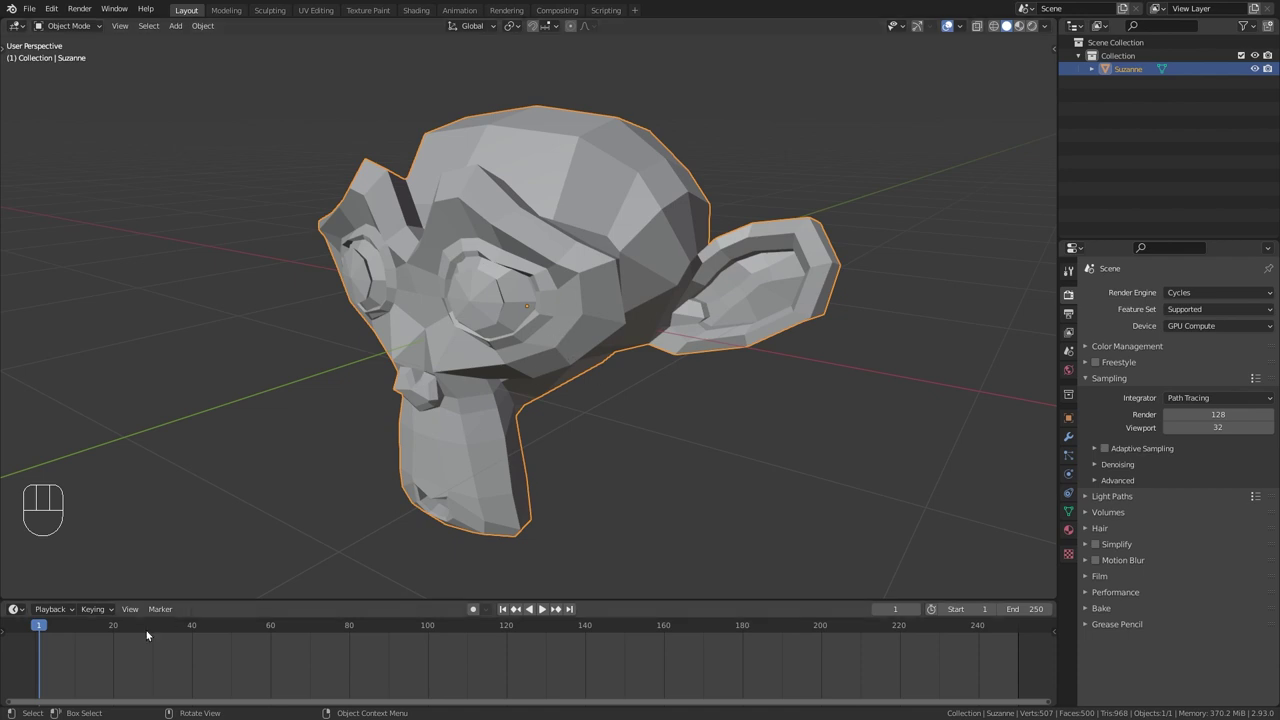
Apply Object > Quick Effects > Quick Explode to the monkey and view its modifiers.
{"action": "left_click", "coordinate": [200, 26]}
{"action": "mouse_move", "coordinate": [226, 360]}
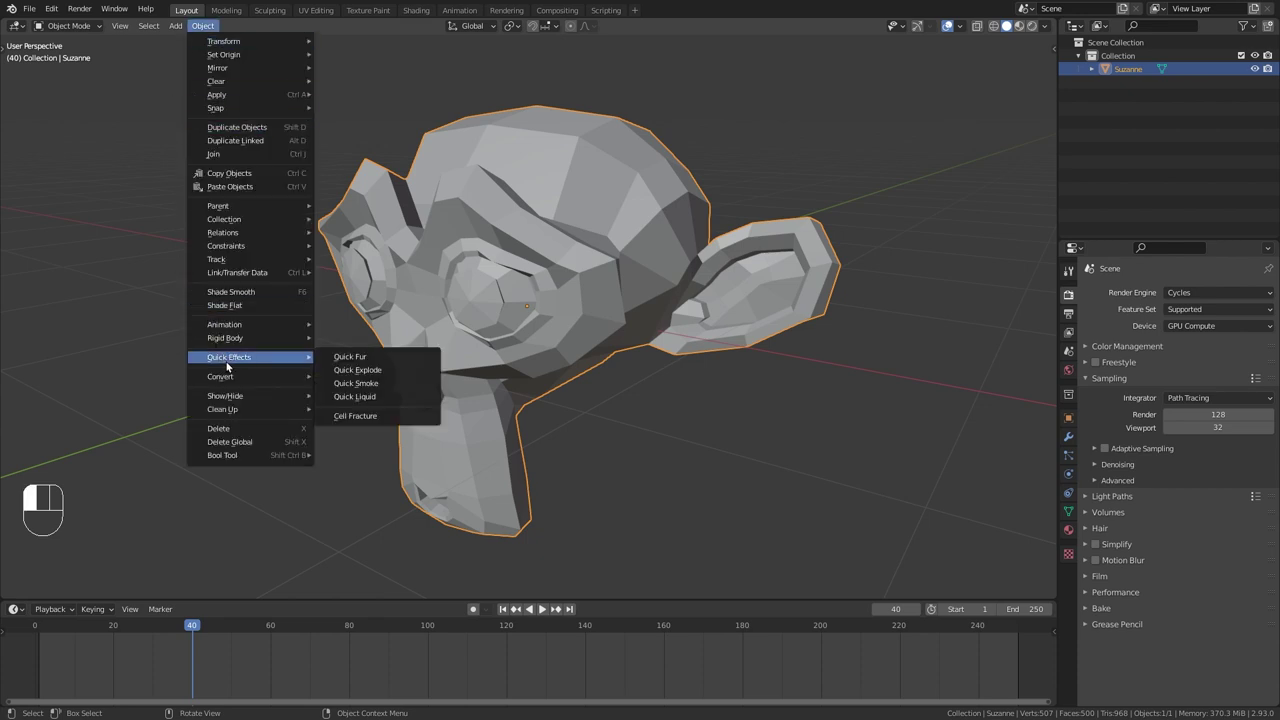
{"action": "left_click", "coordinate": [389, 376]}
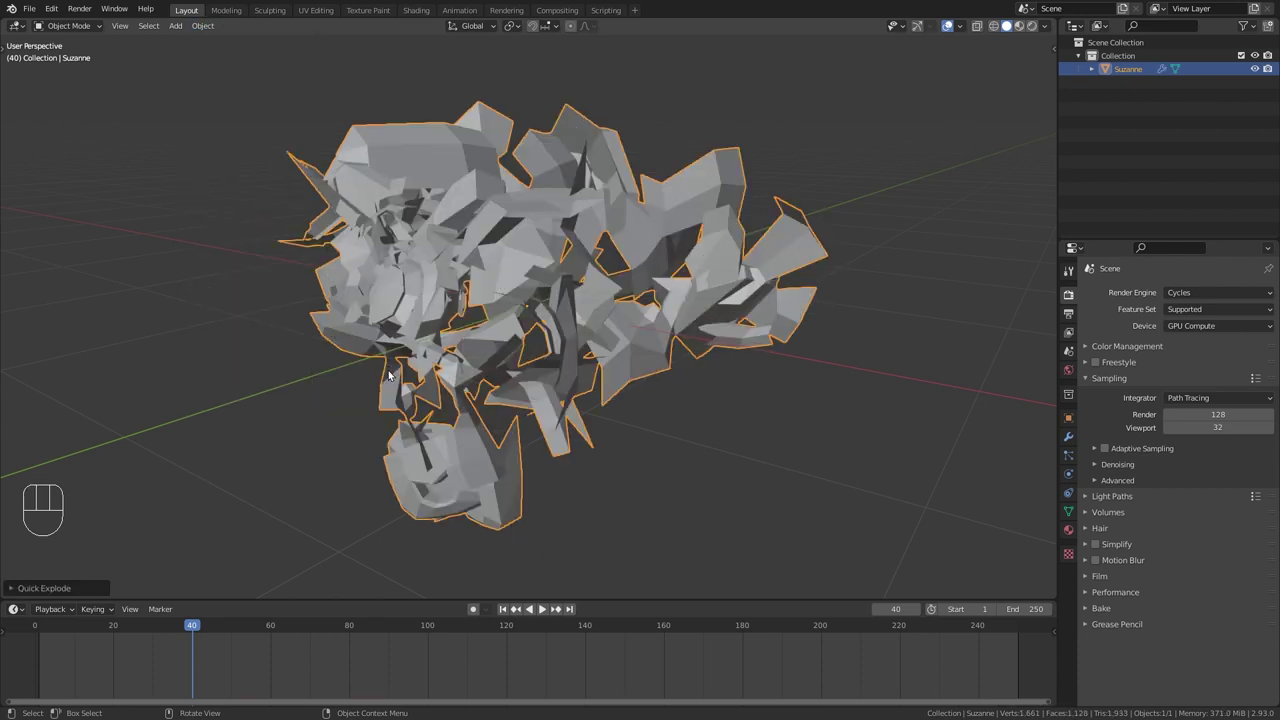
{"action": "left_click", "coordinate": [1068, 436]}
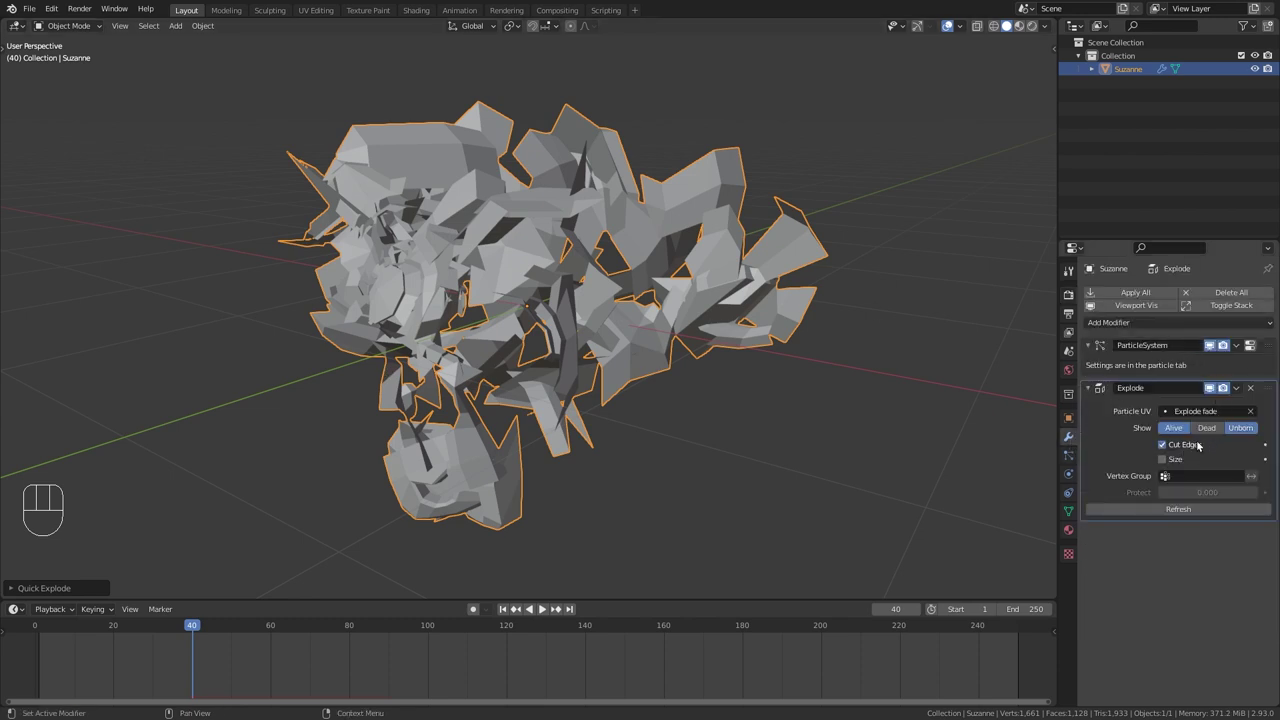
Scrub and play the timeline to watch the explosion, ending around frame 32.
{"action": "left_click_drag", "start_coordinate": [202, 627], "coordinate": [181, 626]}
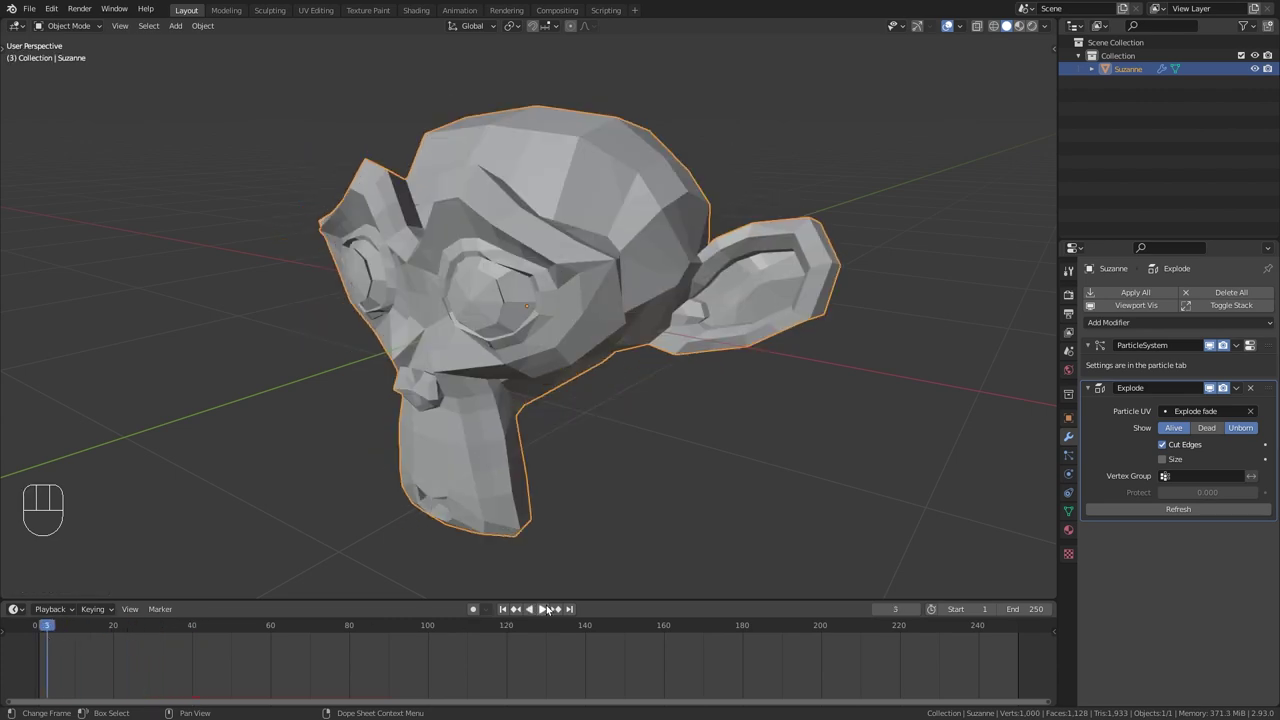
{"action": "left_click", "coordinate": [545, 609]}
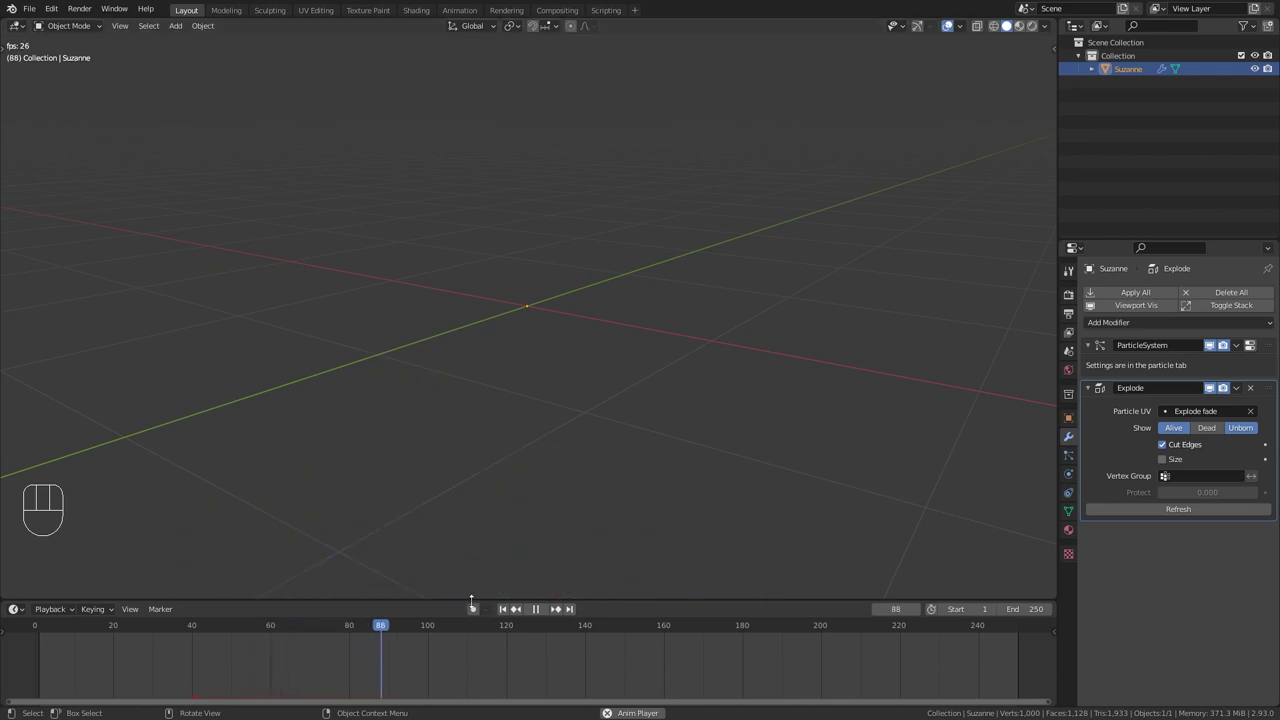
{"action": "key", "text": "space"}
{"action": "left_click_drag", "start_coordinate": [474, 632], "coordinate": [157, 626]}
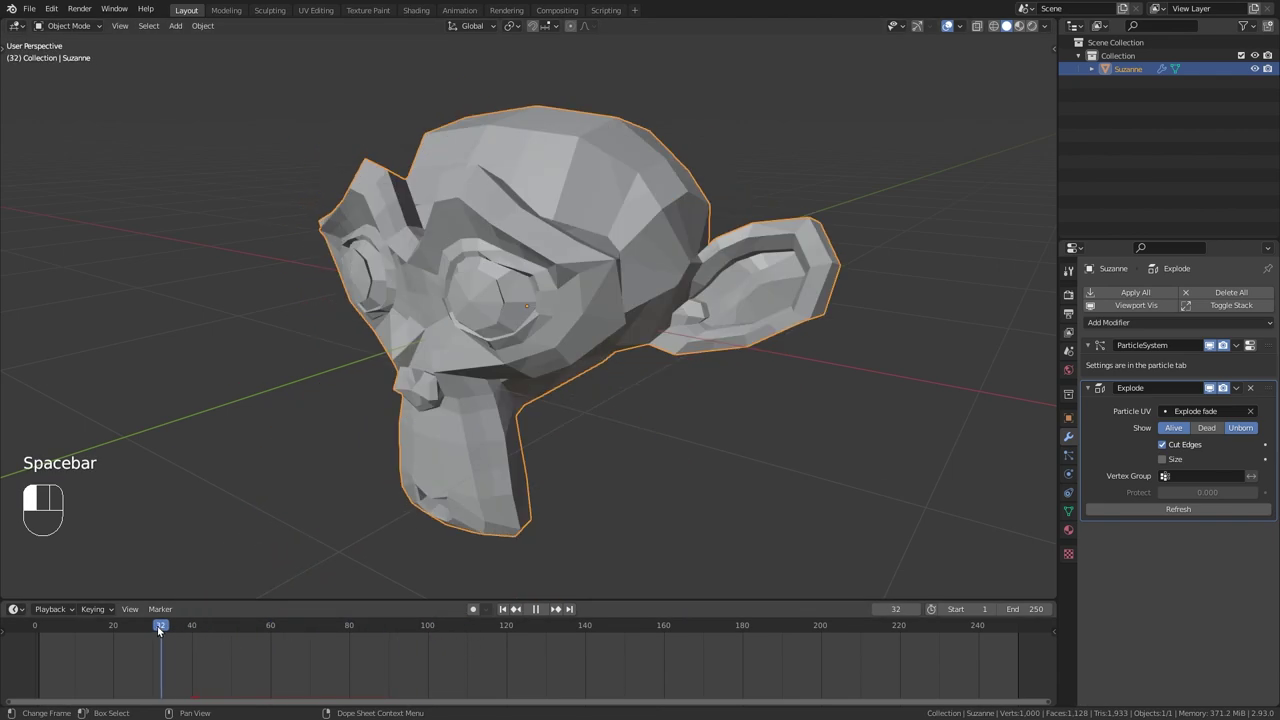
{"action": "key", "text": "space"}
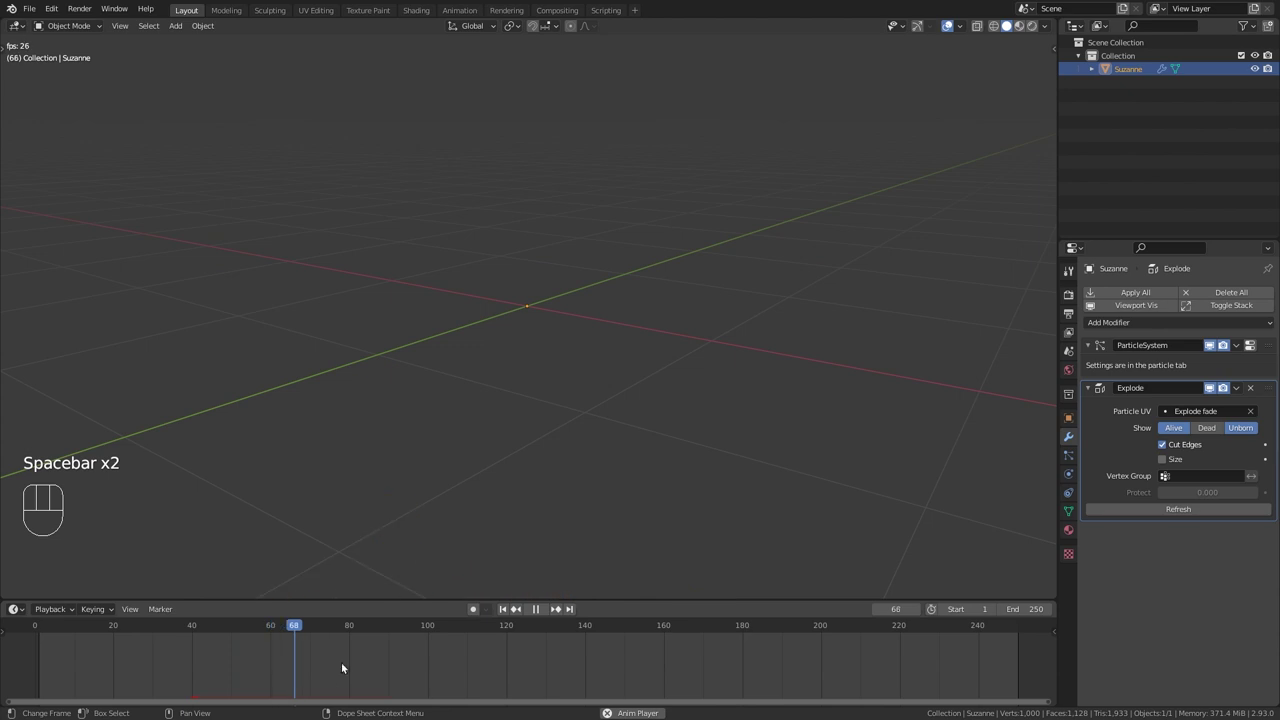
{"action": "left_click_drag", "start_coordinate": [325, 638], "coordinate": [159, 638]}
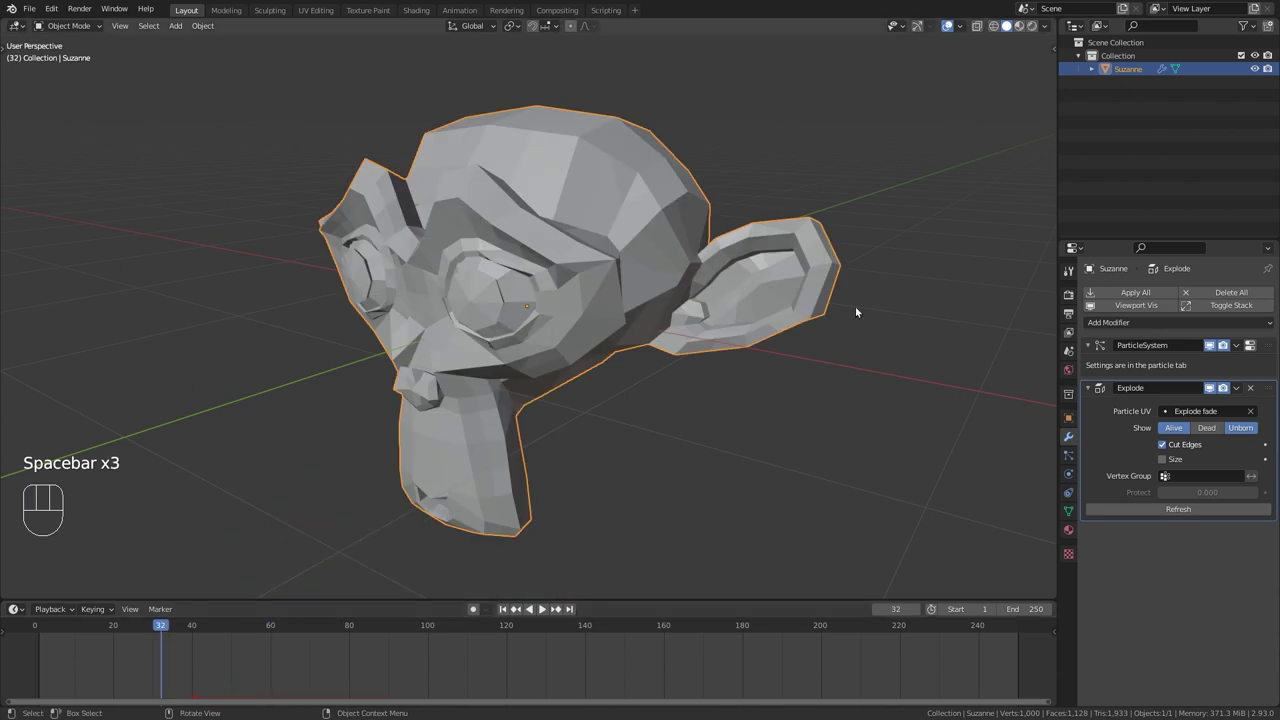
Raise the particle Emission Number to 500, play the explosion, then rewind to frame 25.
{"action": "left_click", "coordinate": [1069, 456]}
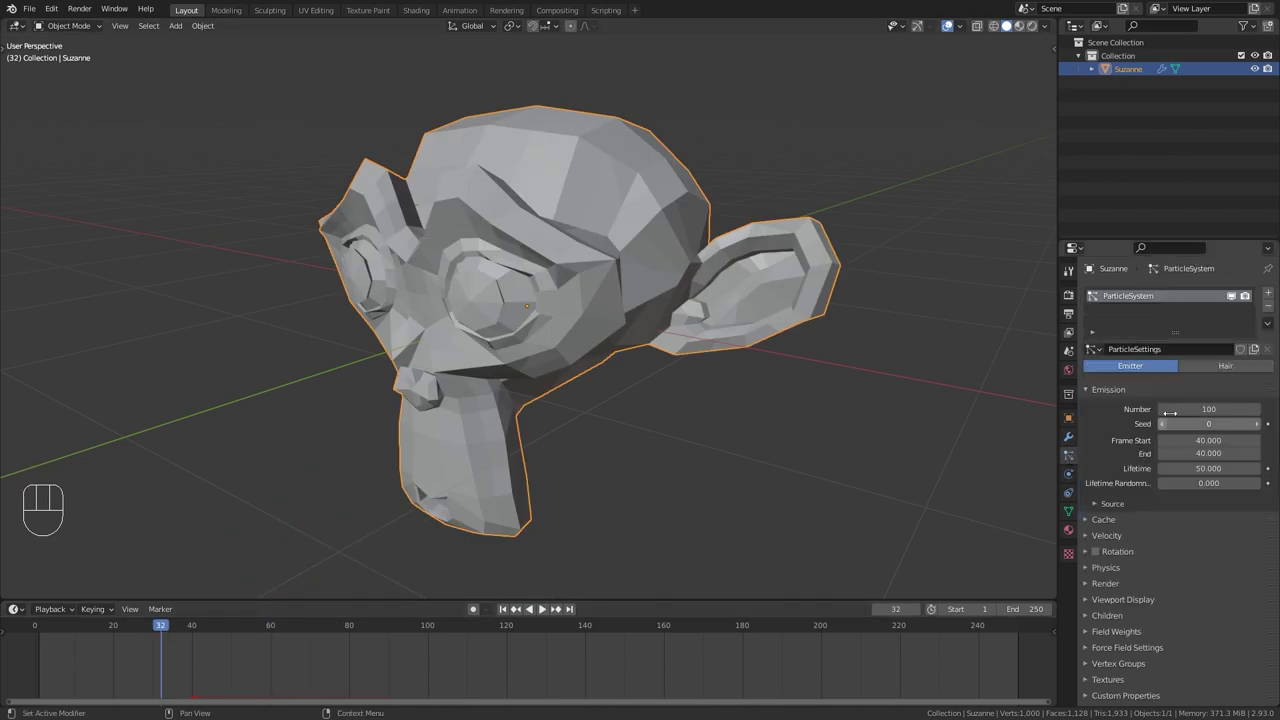
{"action": "left_click_drag", "start_coordinate": [1169, 412], "coordinate": [1190, 412]}
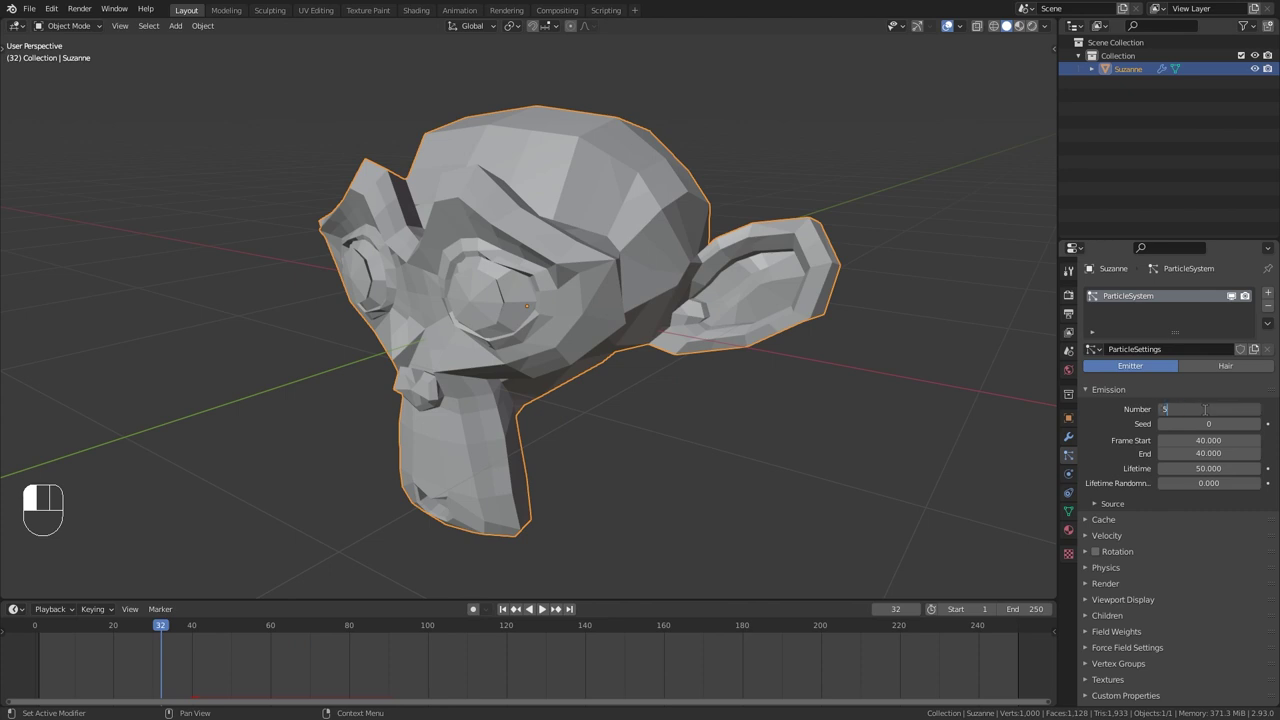
{"action": "key", "text": "Return"}
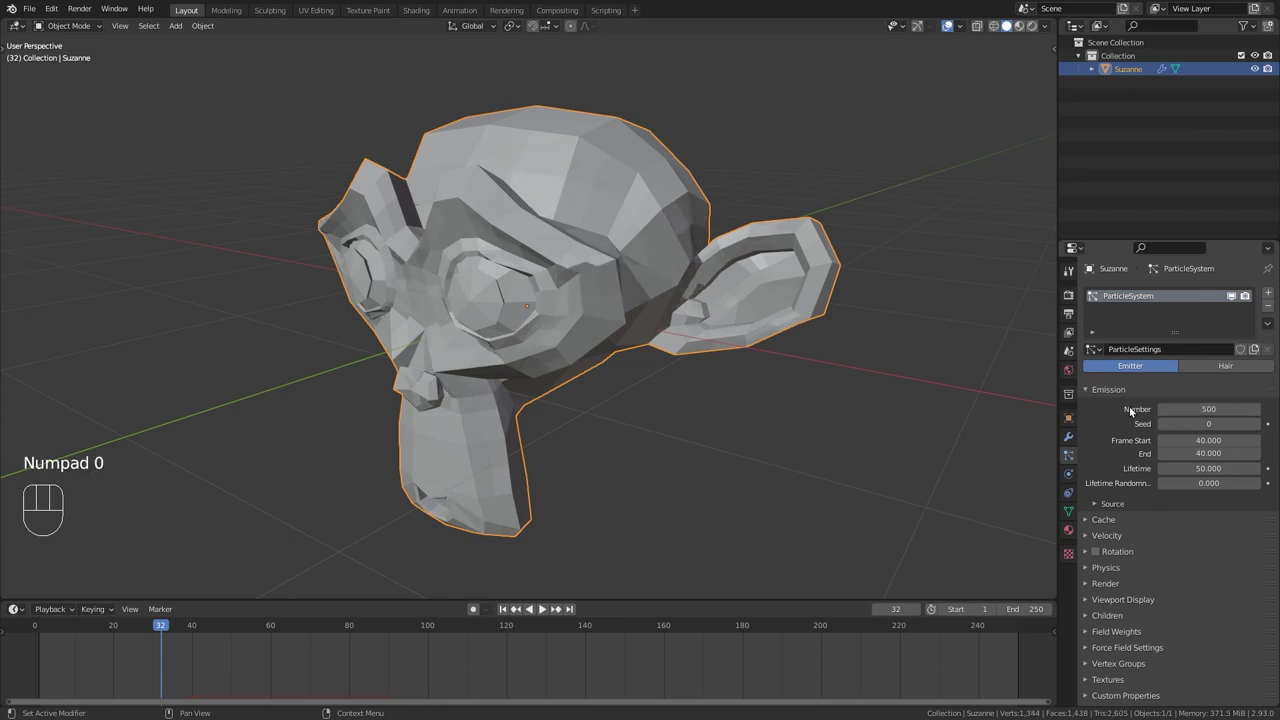
{"action": "key", "text": "space"}
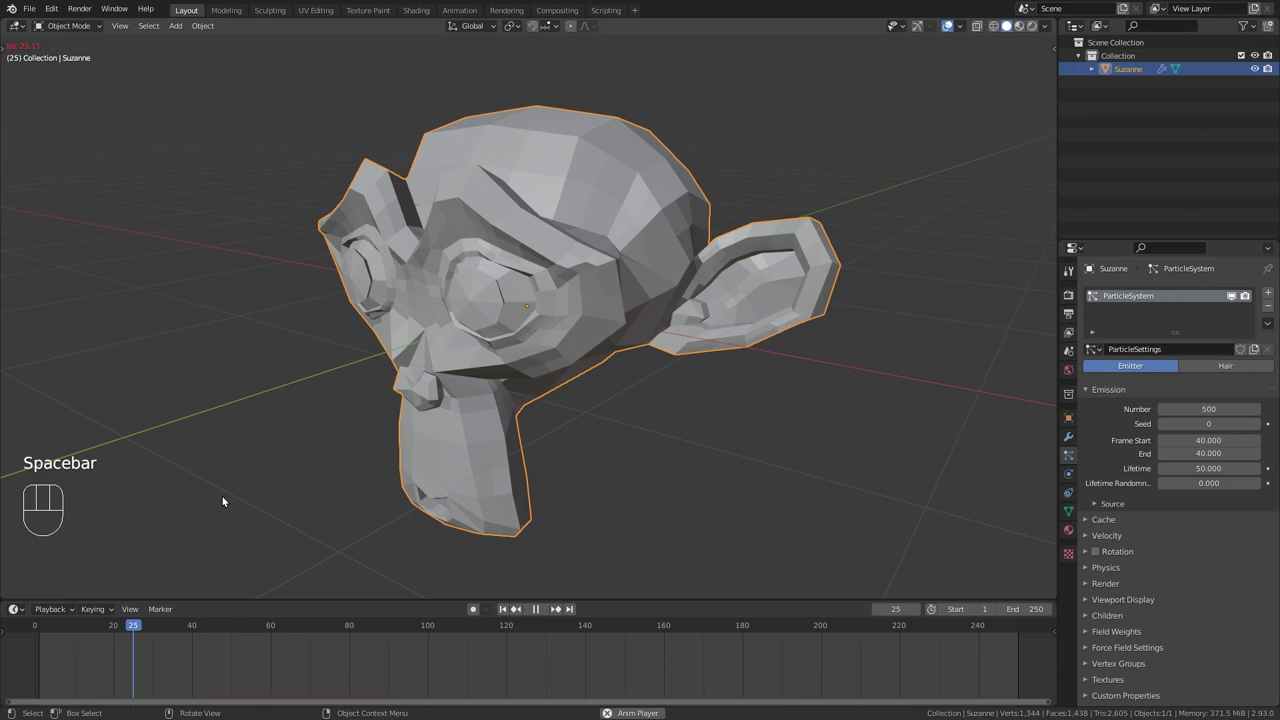
{"action": "key", "text": "space"}
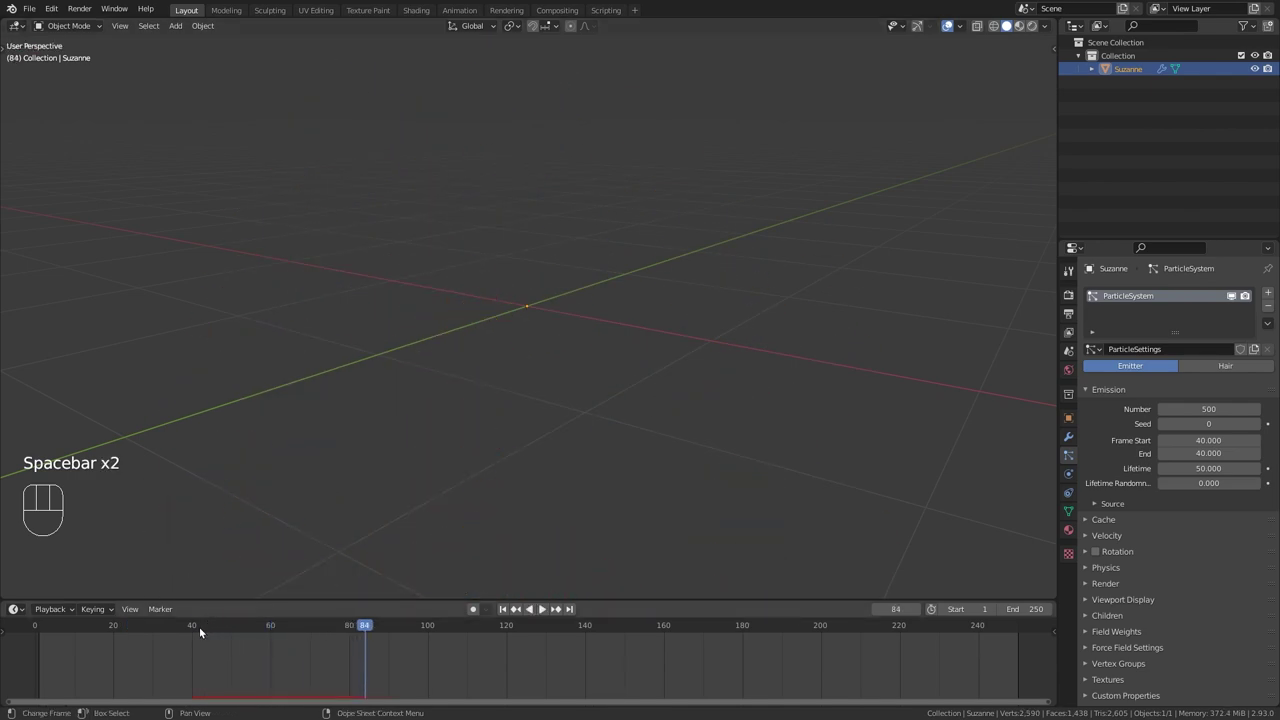
{"action": "left_click", "coordinate": [133, 628]}
Set the Emission Number to 50 and play the explosion again.
{"action": "left_click", "coordinate": [1197, 408]}
{"action": "type", "text": "50"}
{"action": "key", "text": "Return"}
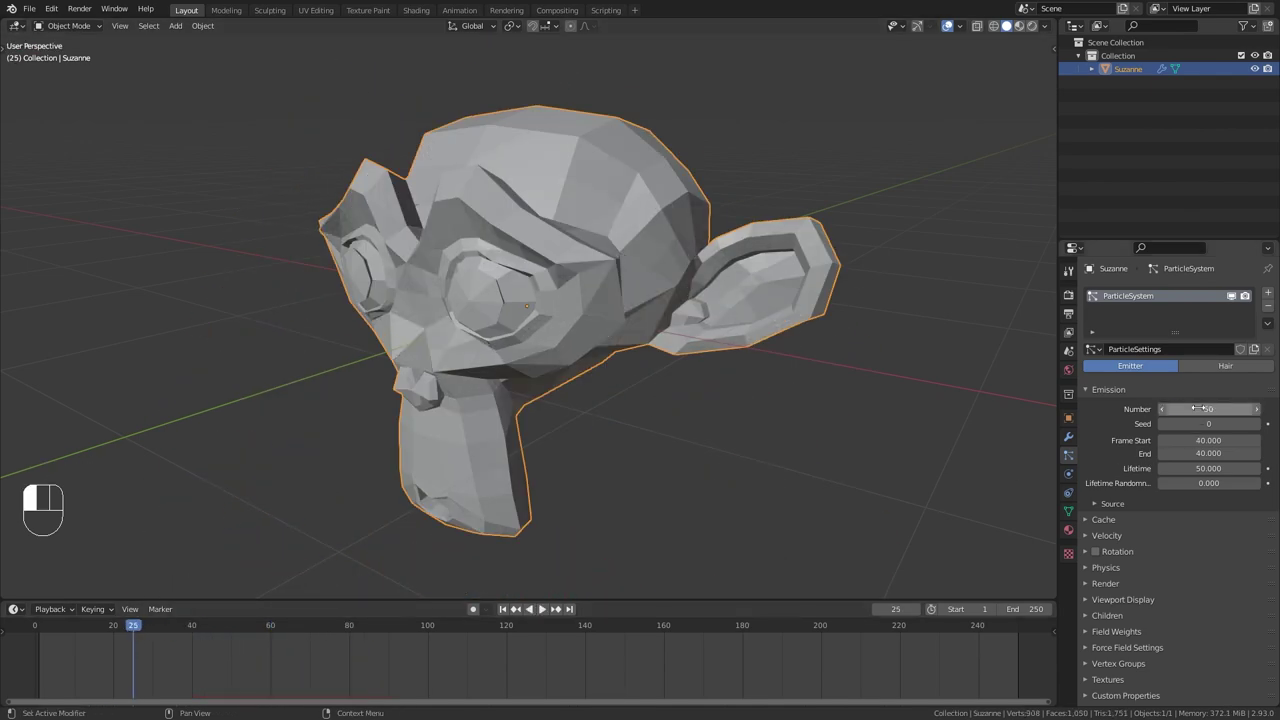
{"action": "key", "text": "space"}
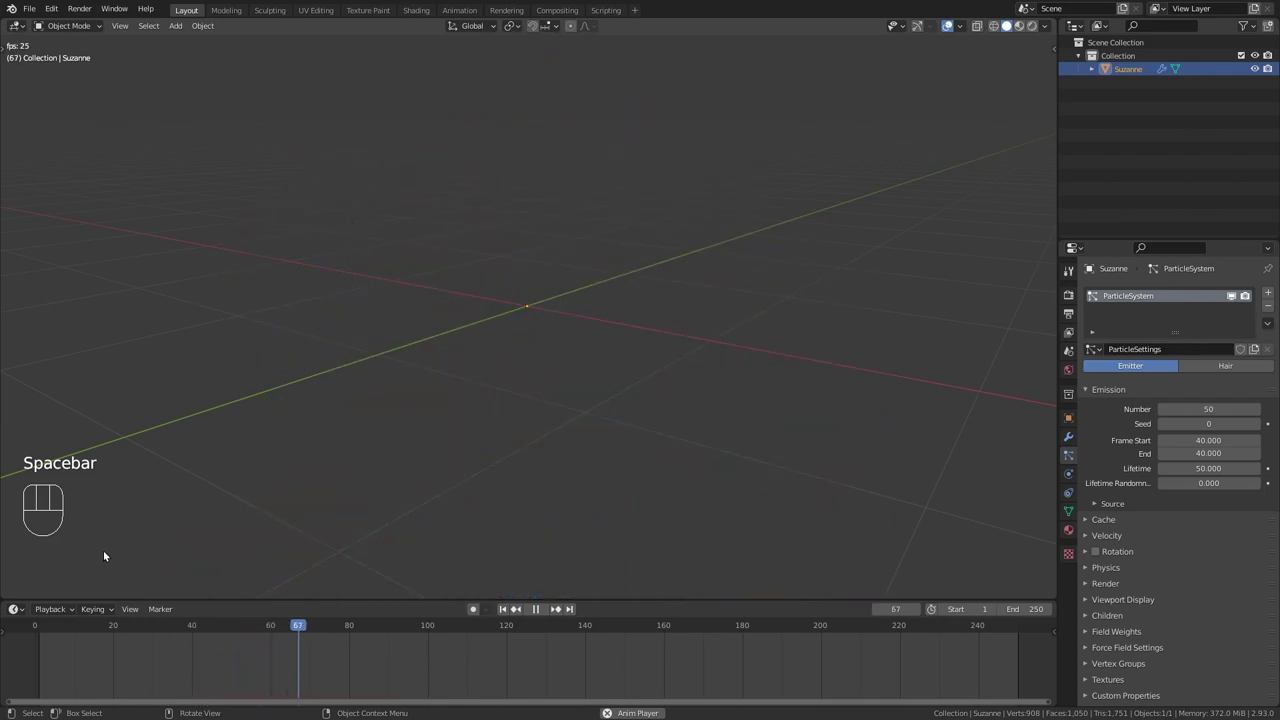